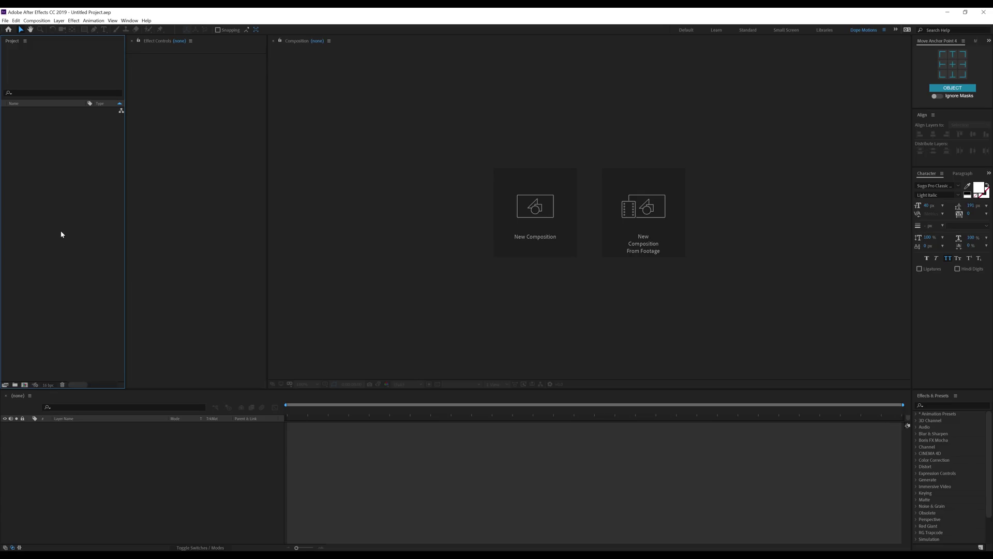
- Create a new 1920×1080, 60 fps, 10-second composition named Title
{"action": "left_click", "coordinate": [546, 215]}
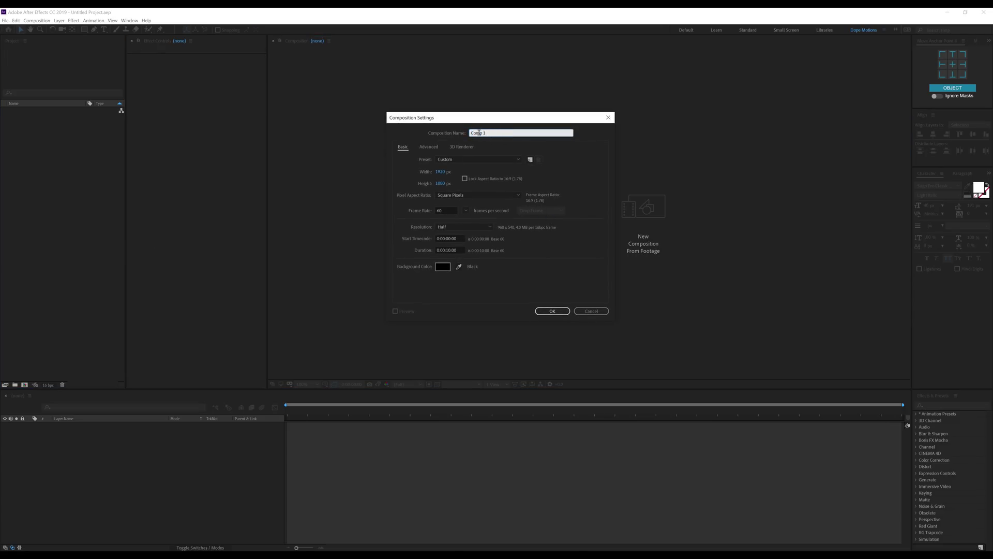
{"action": "type", "text": "Title"}
{"action": "left_click", "coordinate": [557, 310]}
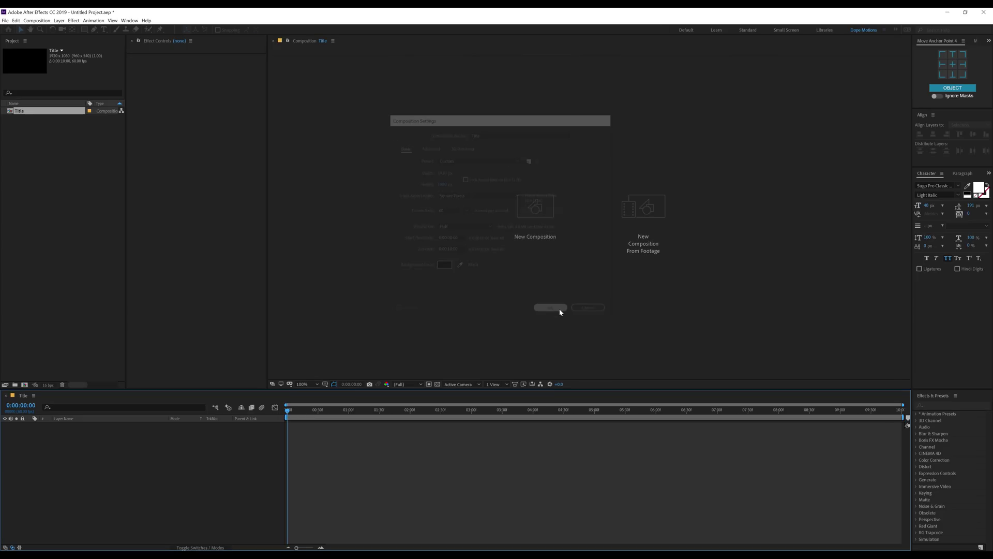
- Add a BRUCE STRONG text layer and centre it horizontally and vertically in the comp
{"action": "left_click", "coordinate": [104, 30]}
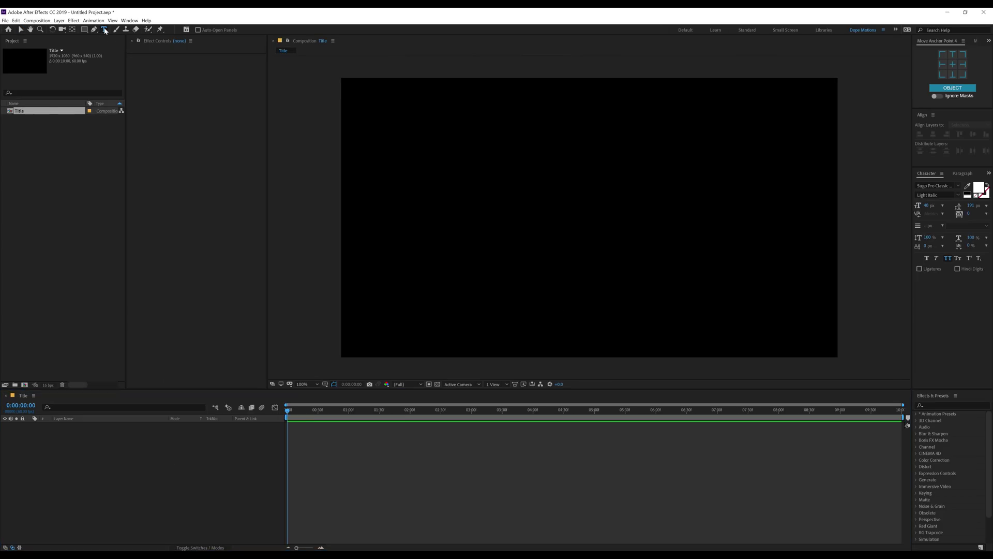
{"action": "left_click", "coordinate": [460, 209]}
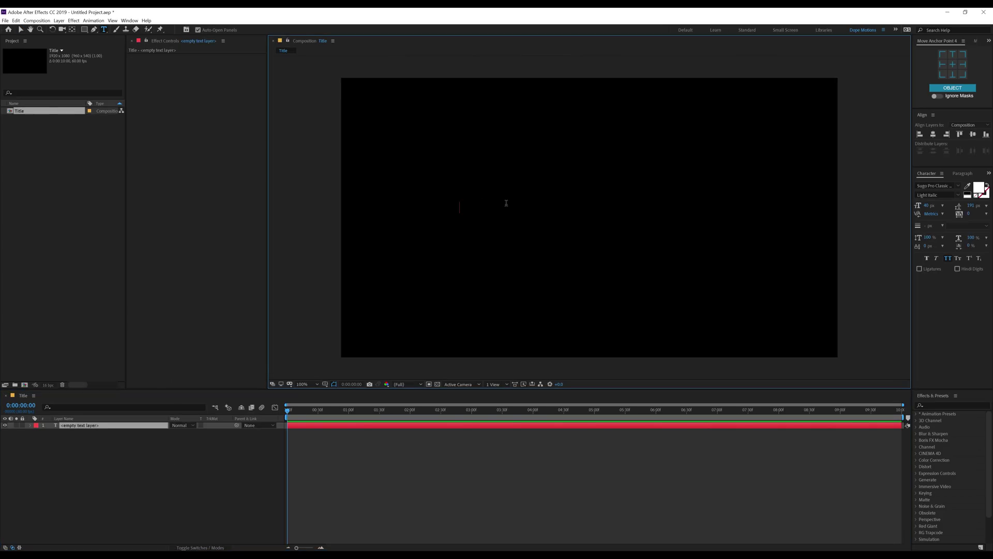
{"action": "type", "text": "BRUCE S"}
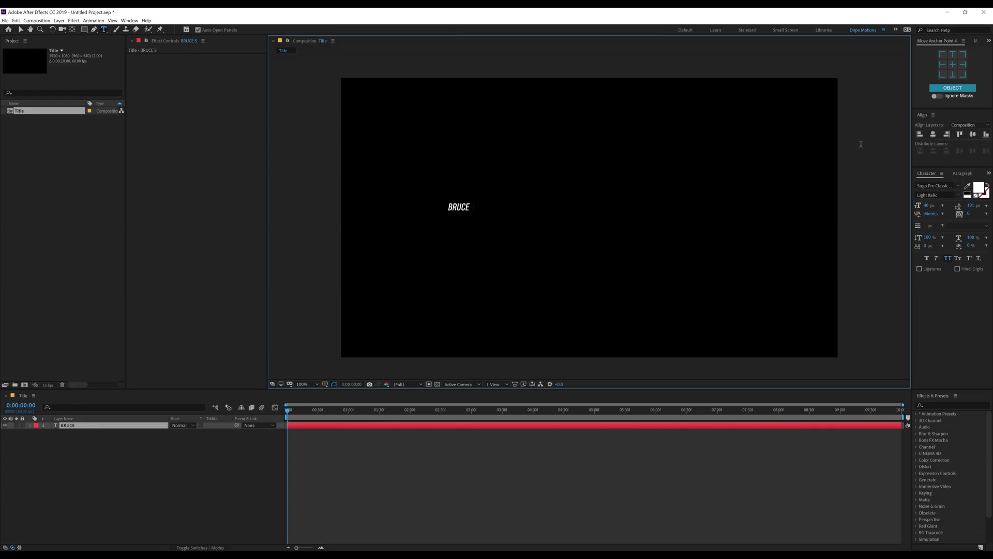
{"action": "type", "text": "TRONG"}
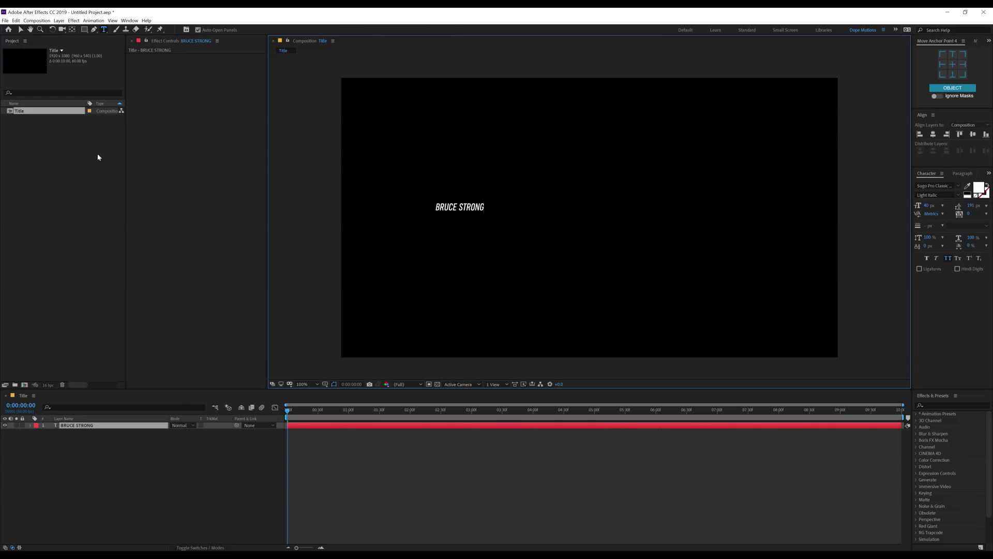
{"action": "left_click", "coordinate": [21, 29]}
{"action": "left_click", "coordinate": [933, 134]}
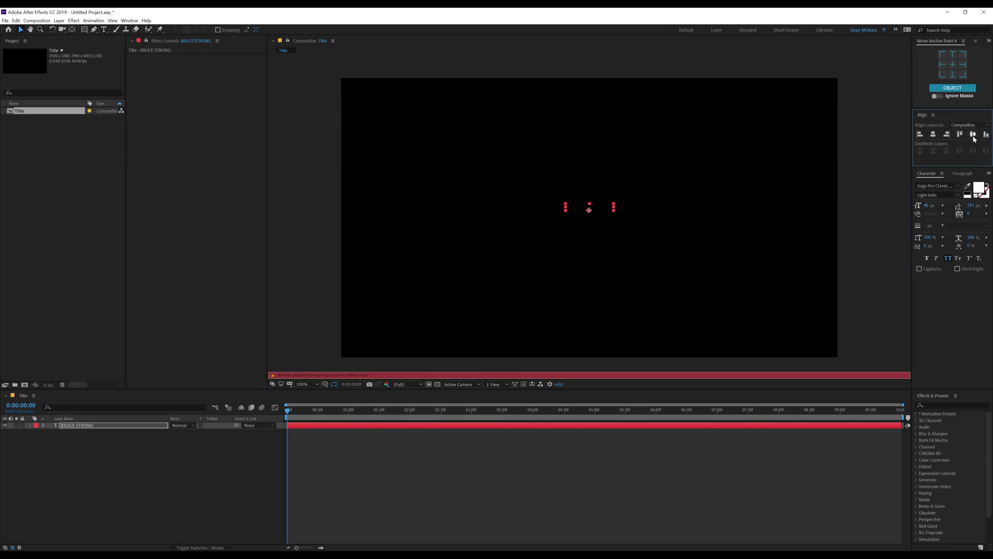
{"action": "left_click", "coordinate": [972, 134]}
- Set BRUCE STRONG to 150 px Italic with tracking -30, then re-centre it
{"action": "left_click", "coordinate": [928, 206]}
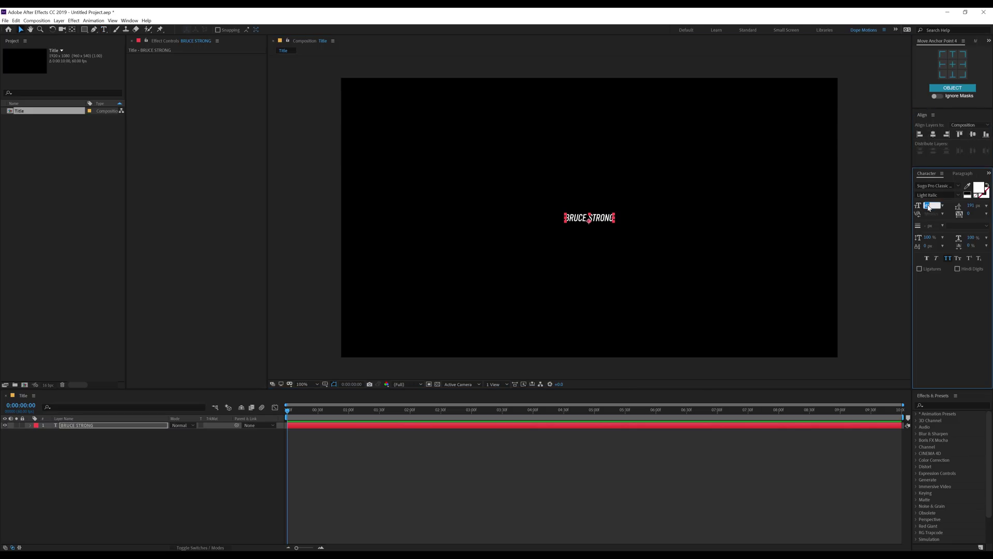
{"action": "type", "text": "180"}
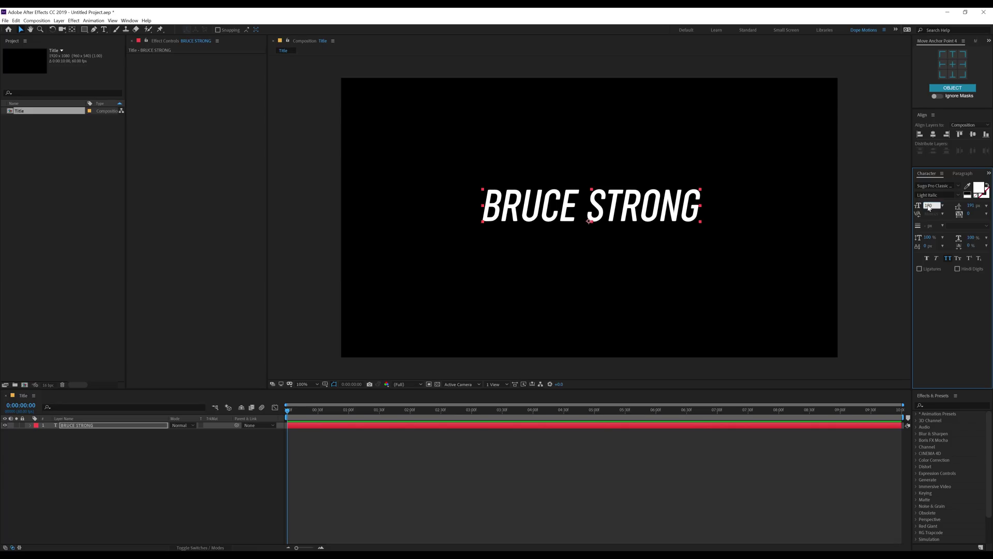
{"action": "type", "text": "1"}
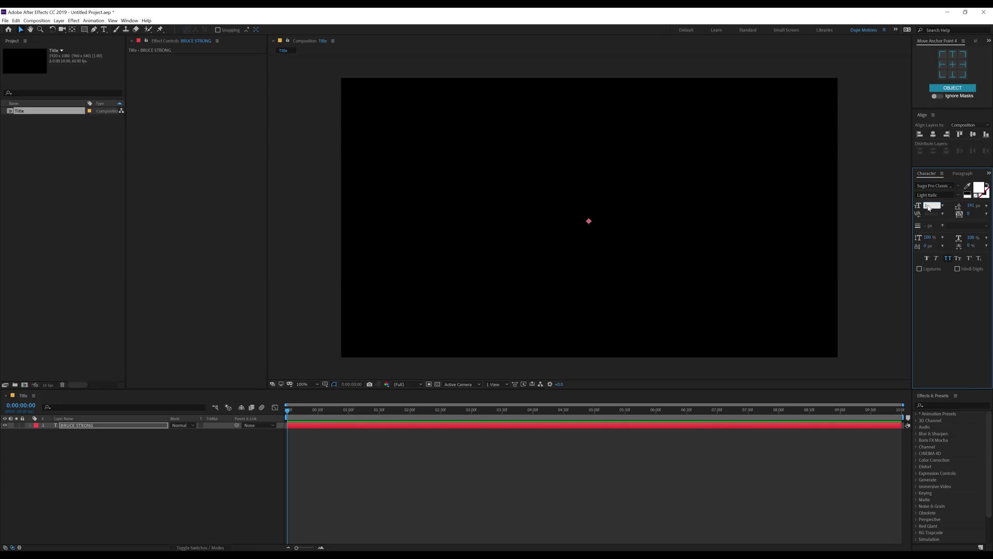
{"action": "type", "text": "50"}
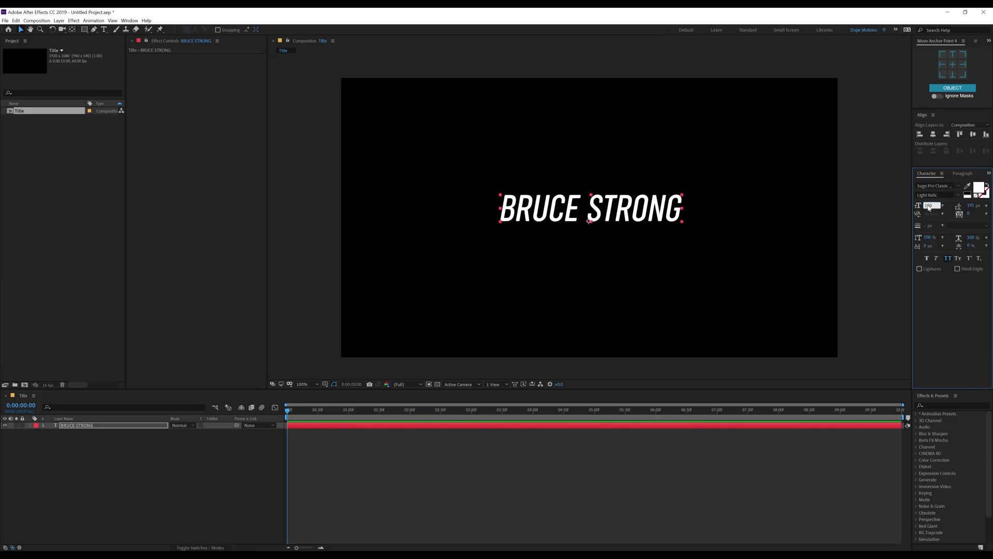
{"action": "key", "text": "Return"}
{"action": "left_click", "coordinate": [959, 196]}
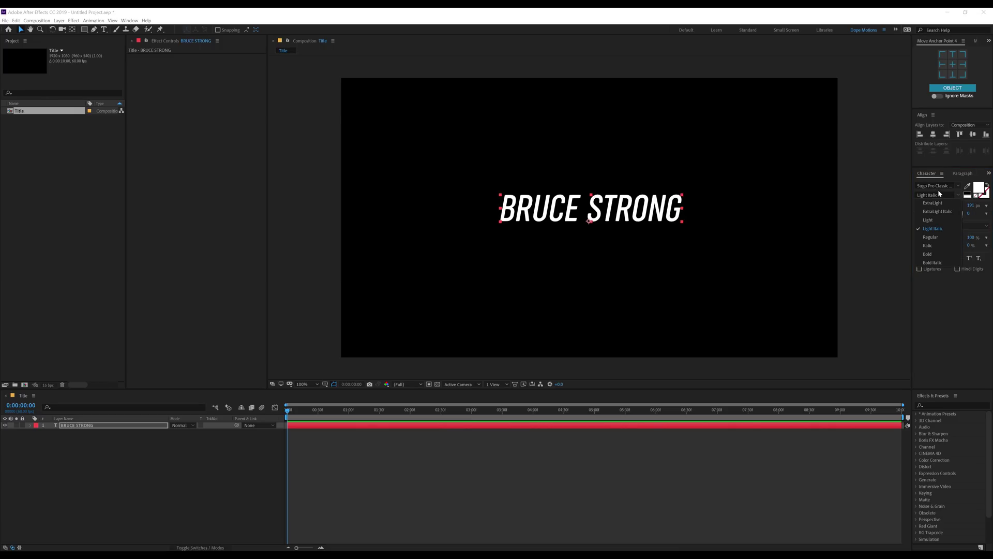
{"action": "left_click", "coordinate": [929, 245]}
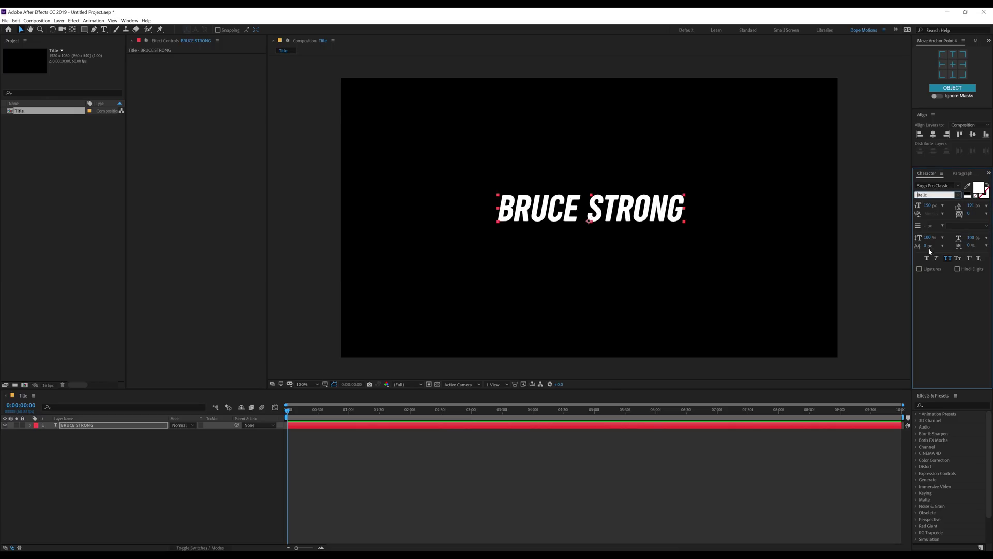
{"action": "left_click_drag", "start_coordinate": [969, 214], "coordinate": [949, 214]}
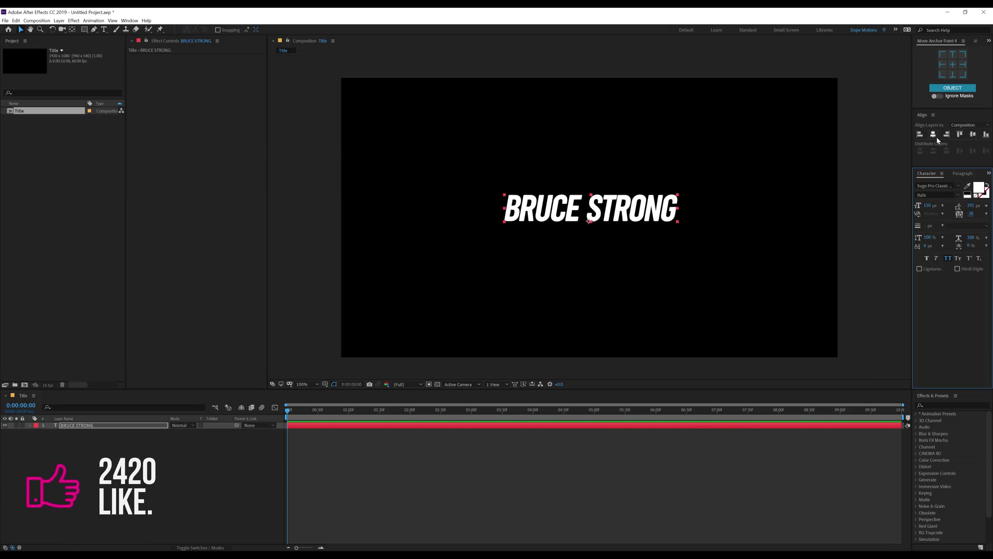
{"action": "left_click", "coordinate": [974, 135]}
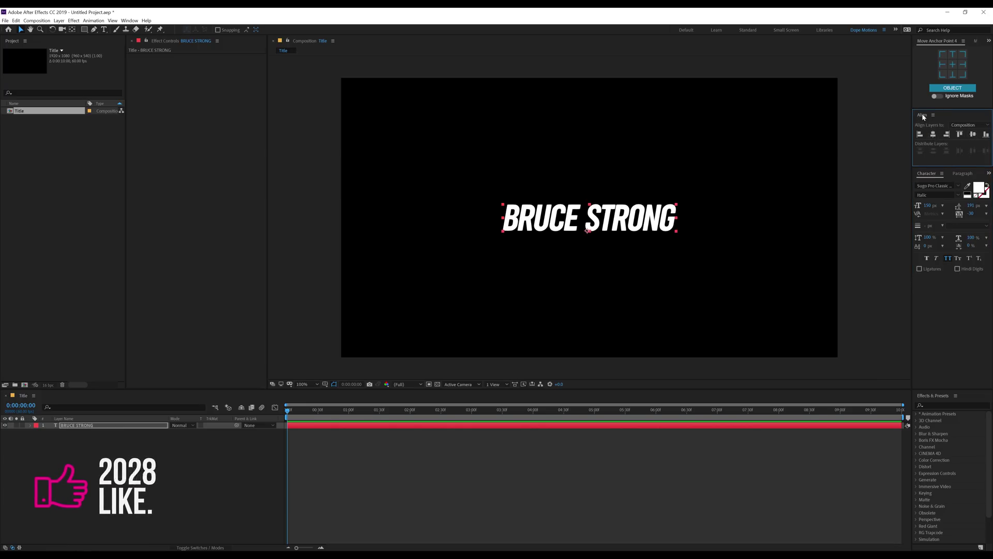
- Glance through the panel list, then select and deselect the BRUCE STRONG layer
{"action": "left_click", "coordinate": [129, 21]}
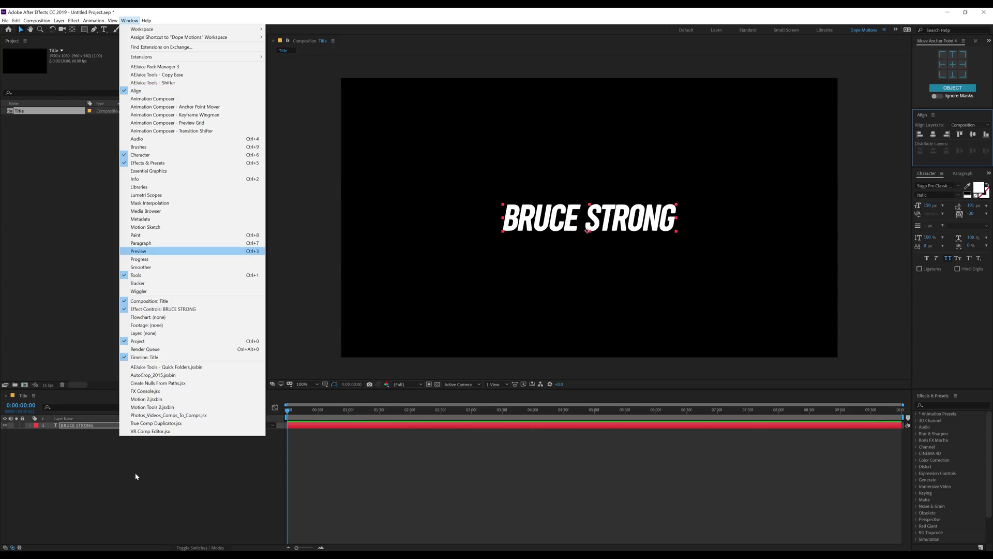
{"action": "left_click", "coordinate": [237, 486]}
{"action": "left_click", "coordinate": [590, 220]}
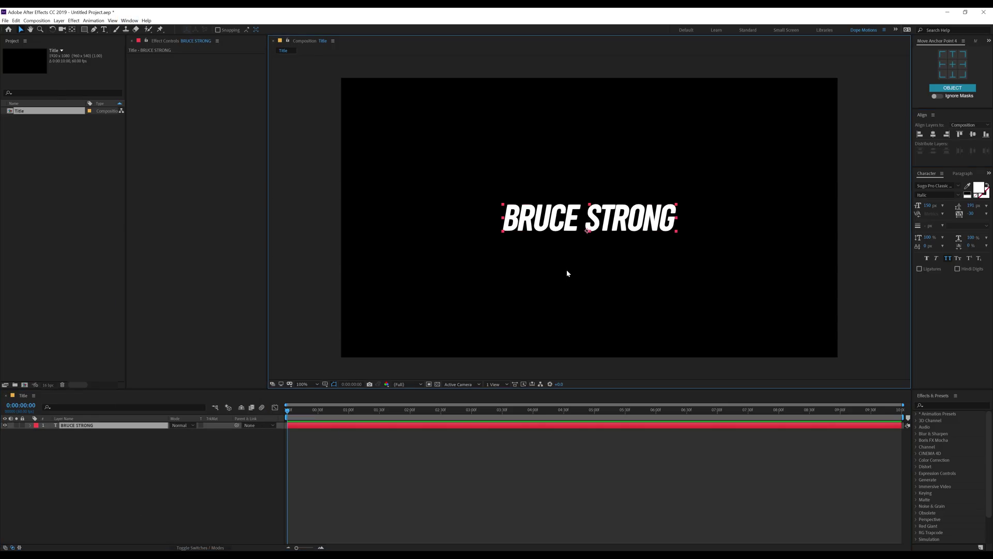
{"action": "left_click", "coordinate": [173, 448]}
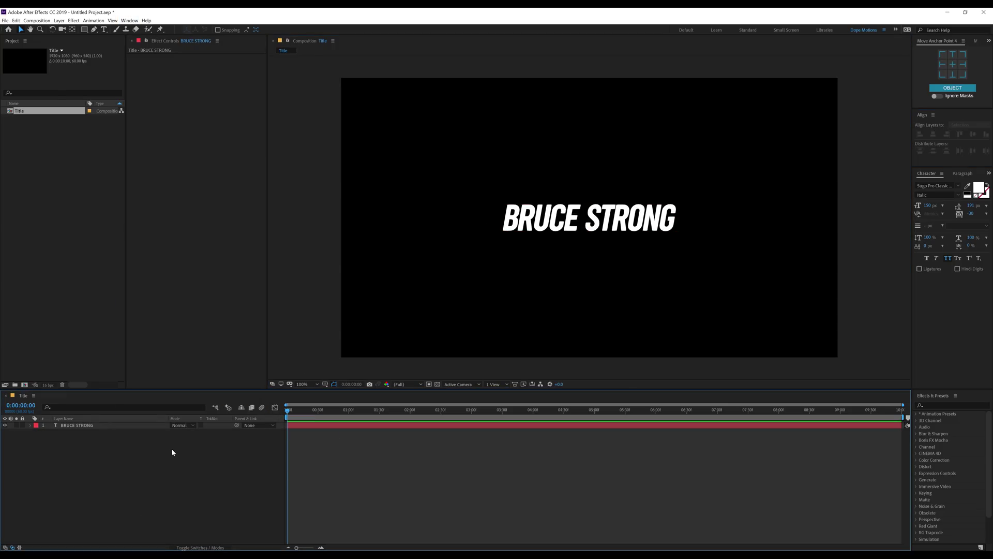
- Add a second text layer reading MOTION DESIGNER above the name
{"action": "left_click", "coordinate": [103, 32]}
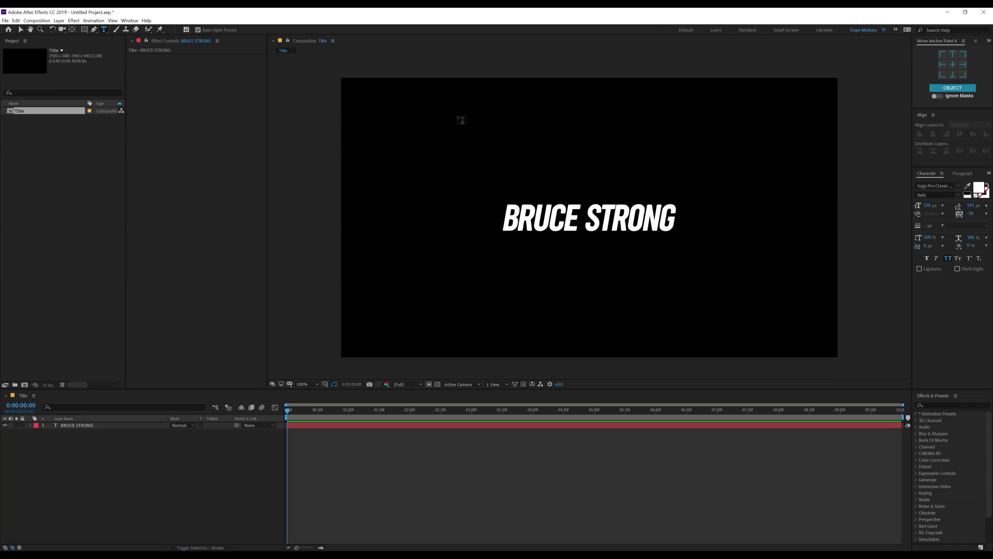
{"action": "left_click", "coordinate": [511, 189]}
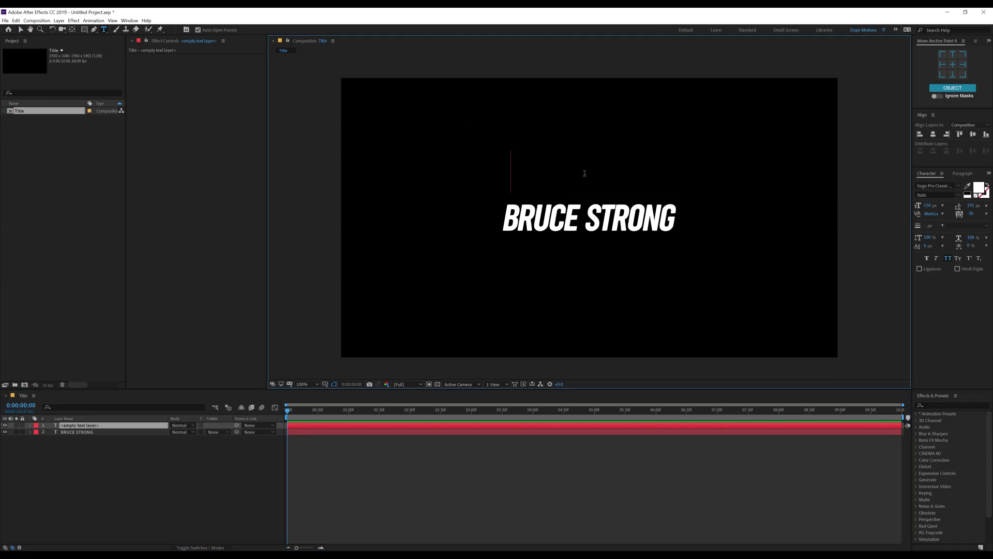
{"action": "type", "text": "MOTIO"}
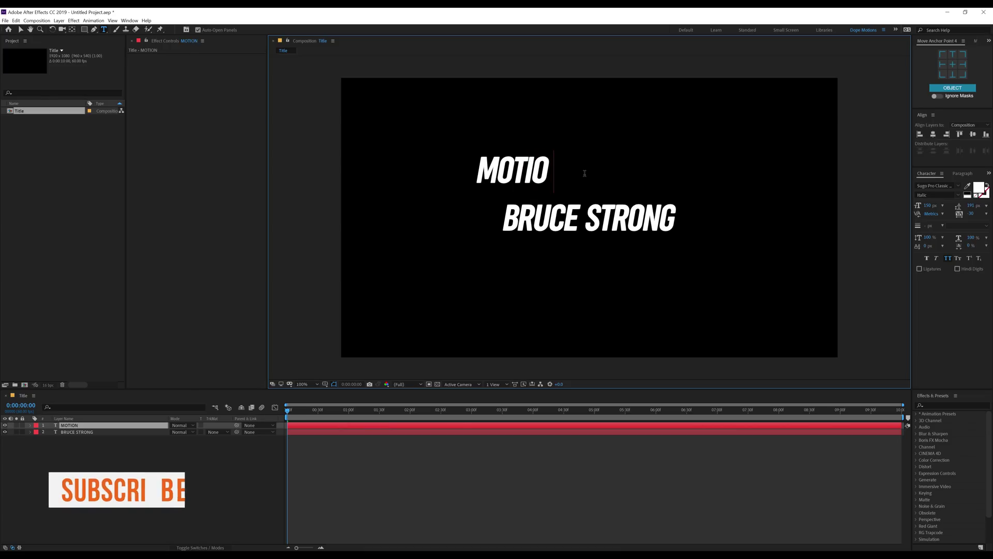
{"action": "type", "text": "N DESIGNER"}
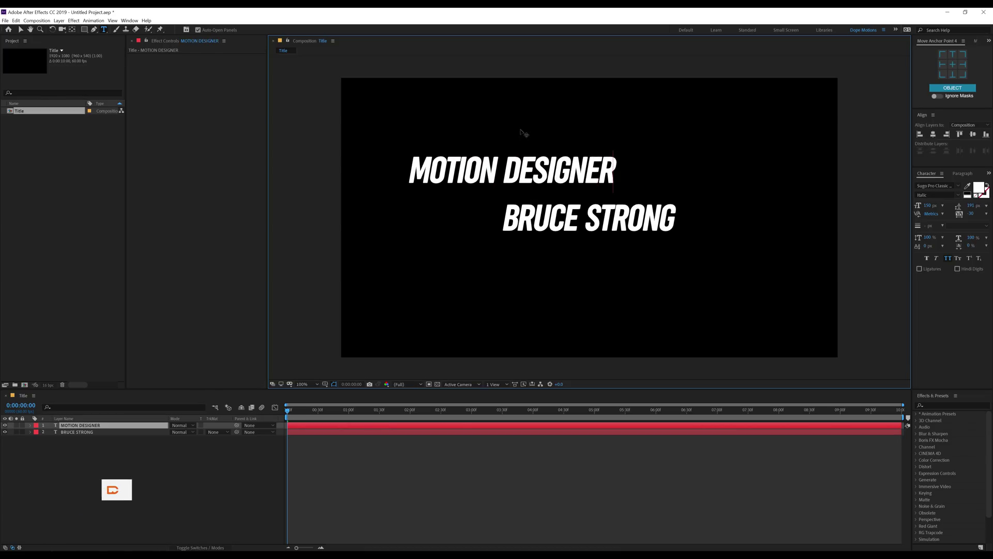
{"action": "left_click", "coordinate": [20, 30]}
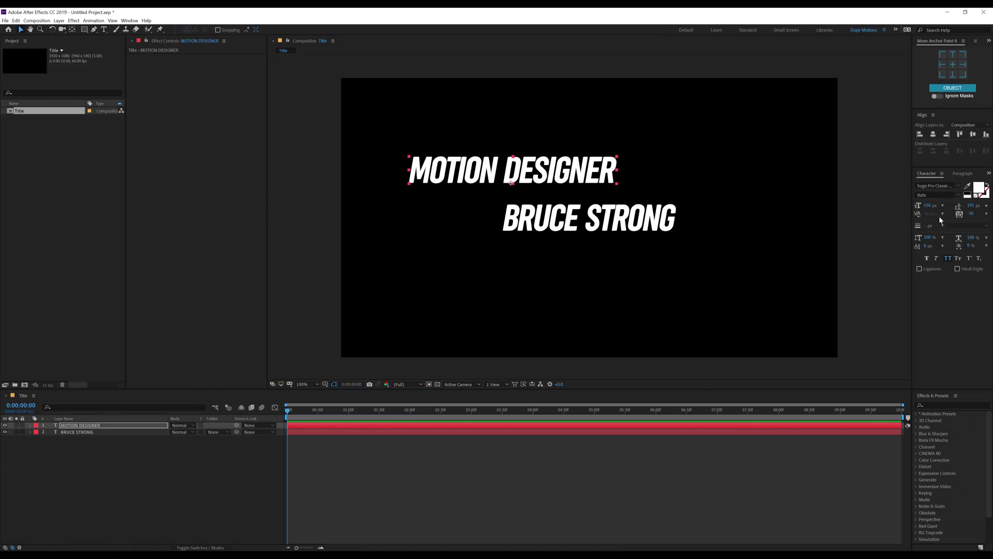
- Style MOTION DESIGNER as Light Italic, 40 px, with letter spacing 12
{"action": "left_click", "coordinate": [958, 195]}
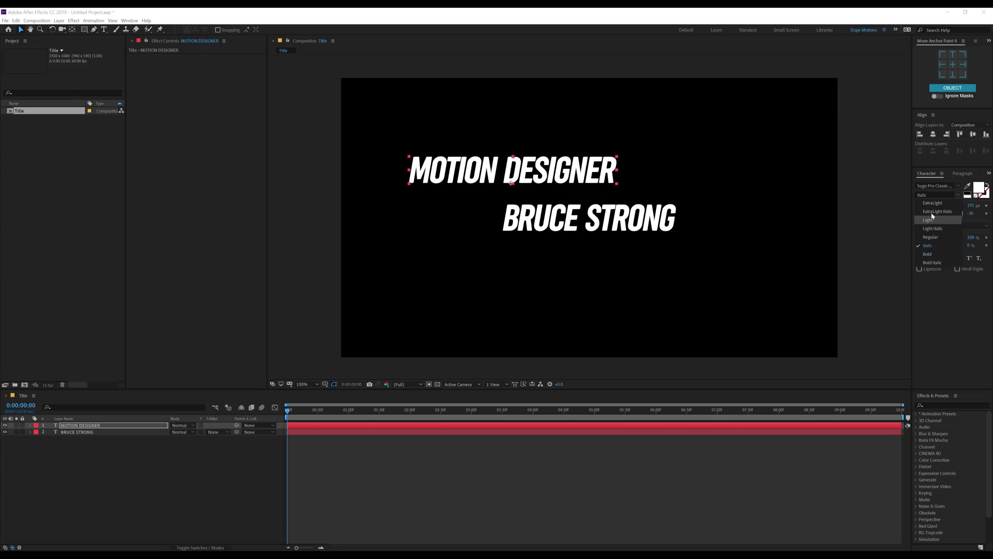
{"action": "left_click", "coordinate": [932, 228]}
{"action": "key", "text": "Caps_Lock"}
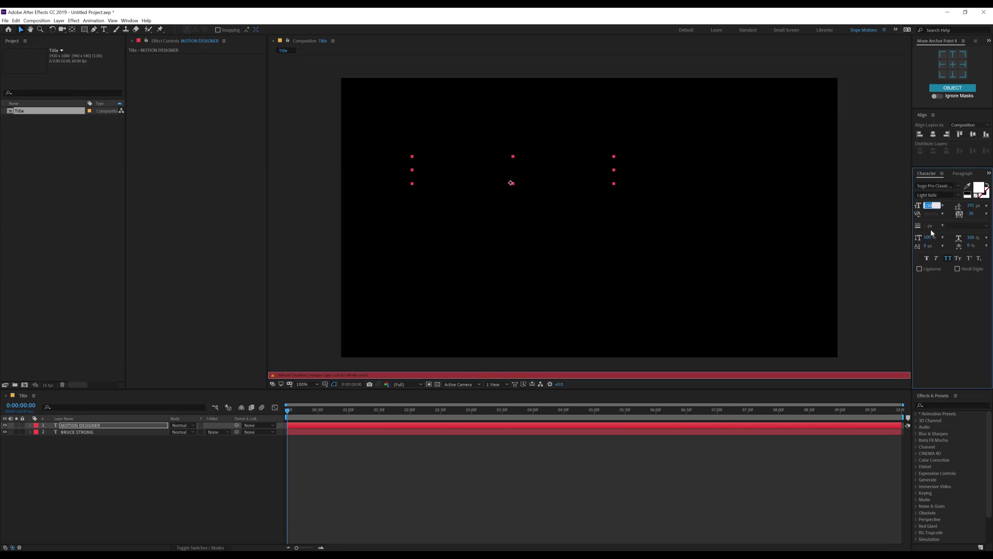
{"action": "key", "text": "Caps_Lock"}
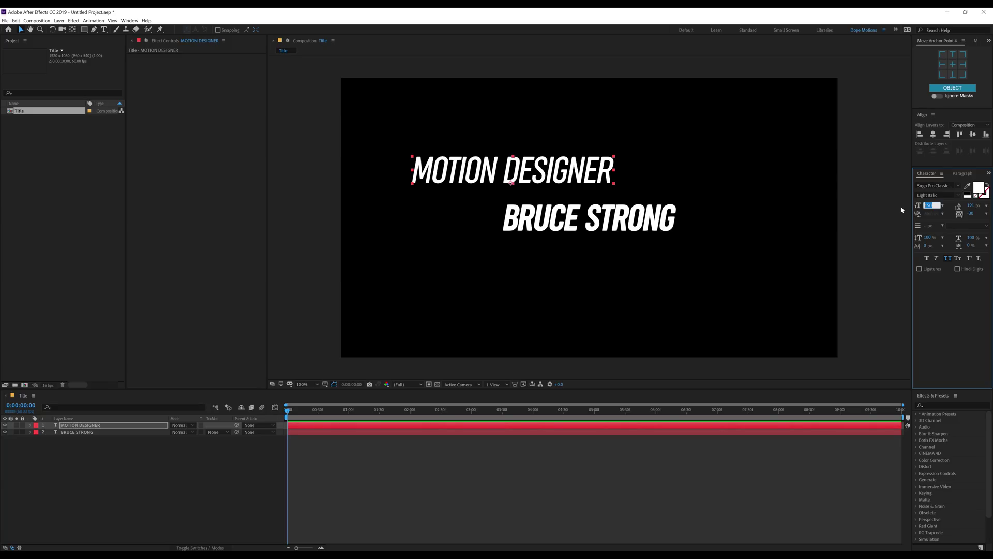
{"action": "type", "text": "40"}
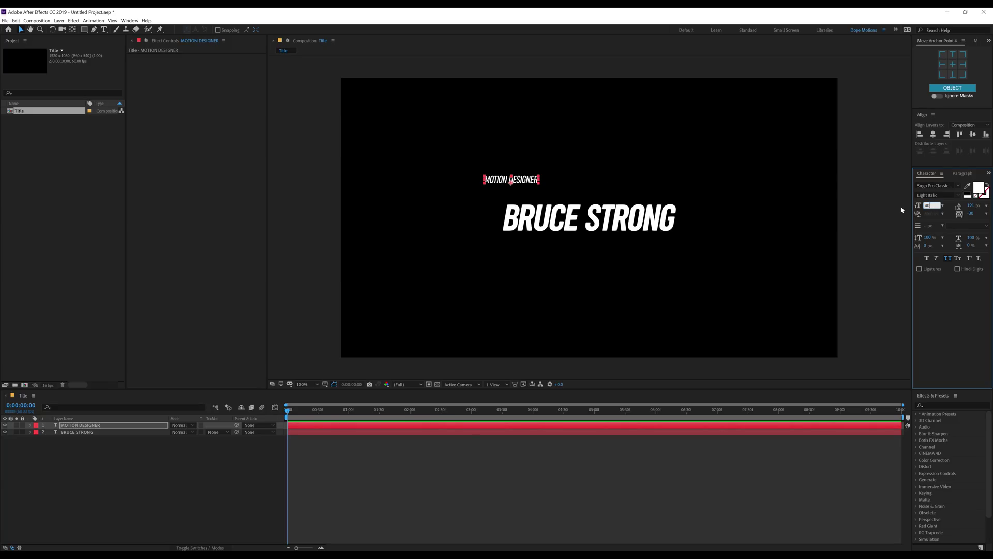
{"action": "key", "text": "Return"}
{"action": "left_click", "coordinate": [971, 213]}
{"action": "type", "text": "26"}
{"action": "key", "text": "Return"}
{"action": "left_click_drag", "start_coordinate": [971, 213], "coordinate": [963, 213]}
- Position MOTION DESIGNER just above BRUCE STRONG and reselect the layer
{"action": "key", "text": "period"}
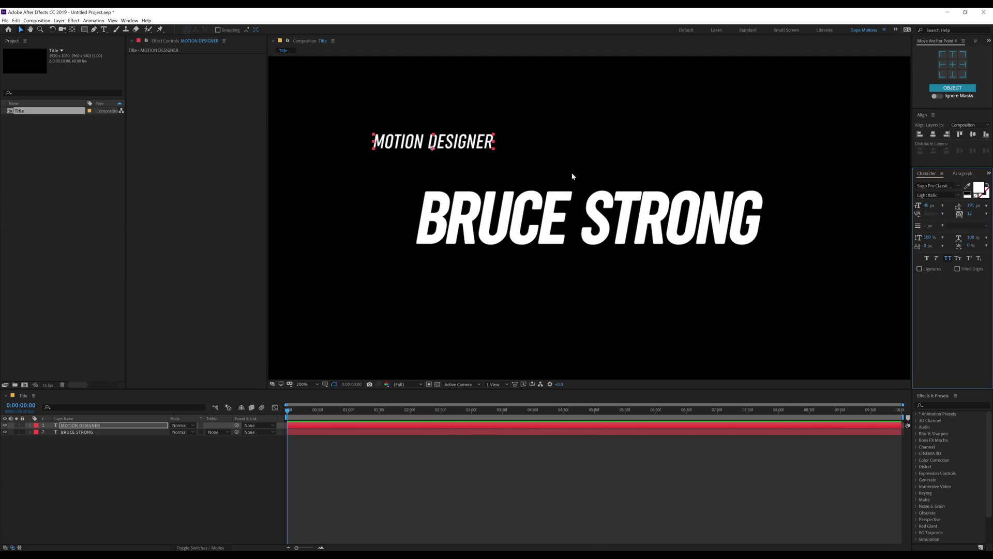
{"action": "left_click_drag", "start_coordinate": [443, 147], "coordinate": [496, 184]}
{"action": "left_click", "coordinate": [443, 486]}
{"action": "key", "text": "comma"}
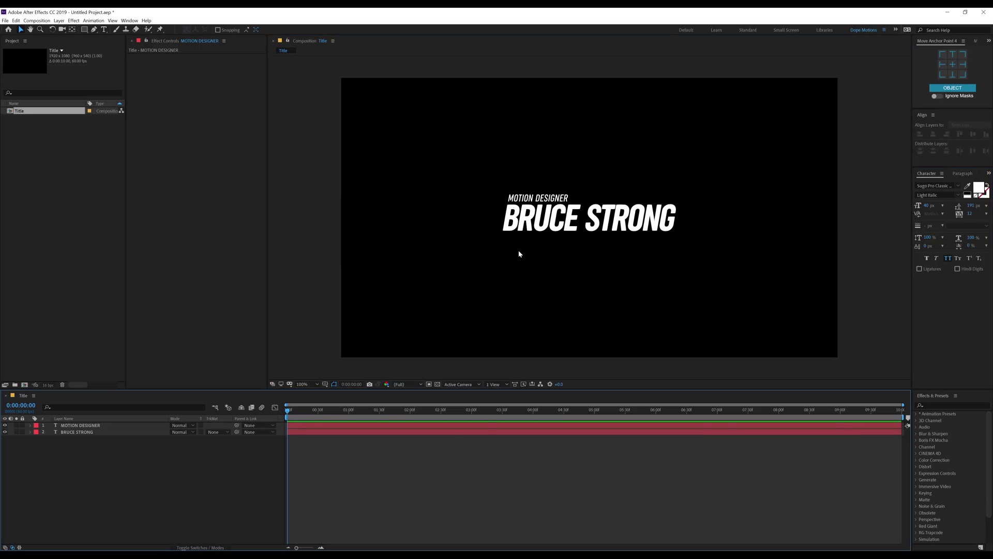
{"action": "left_click", "coordinate": [538, 198]}
{"action": "key", "text": "period"}
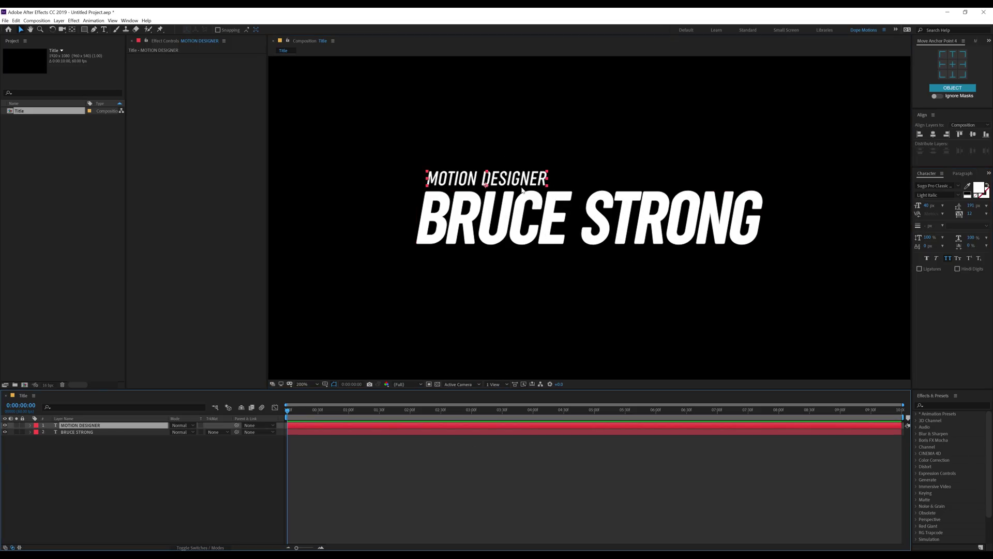
{"action": "left_click", "coordinate": [934, 406]}
- Apply Gradient Ramp to MOTION DESIGNER and place its start and end points tightly across the text
{"action": "type", "text": "ramp"}
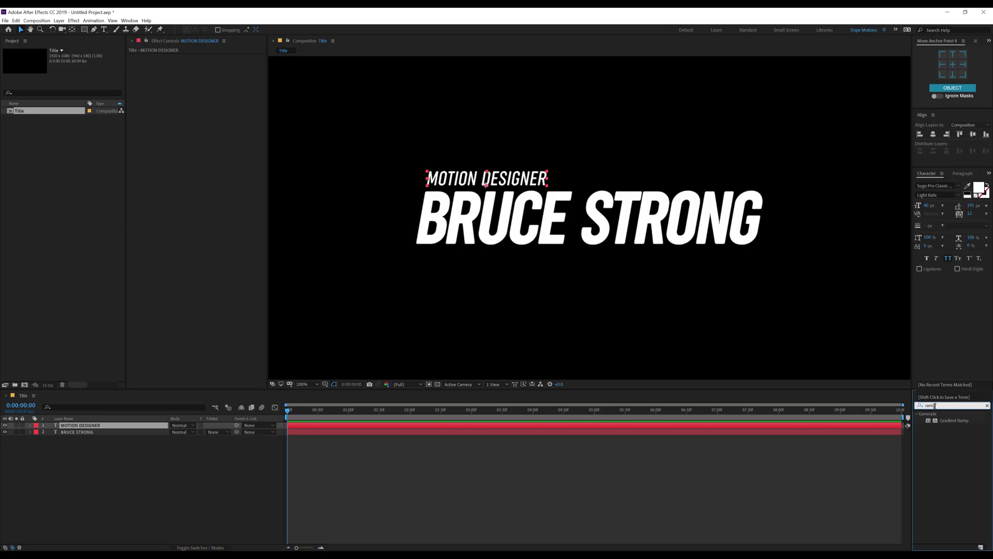
{"action": "left_click_drag", "start_coordinate": [958, 422], "coordinate": [106, 427]}
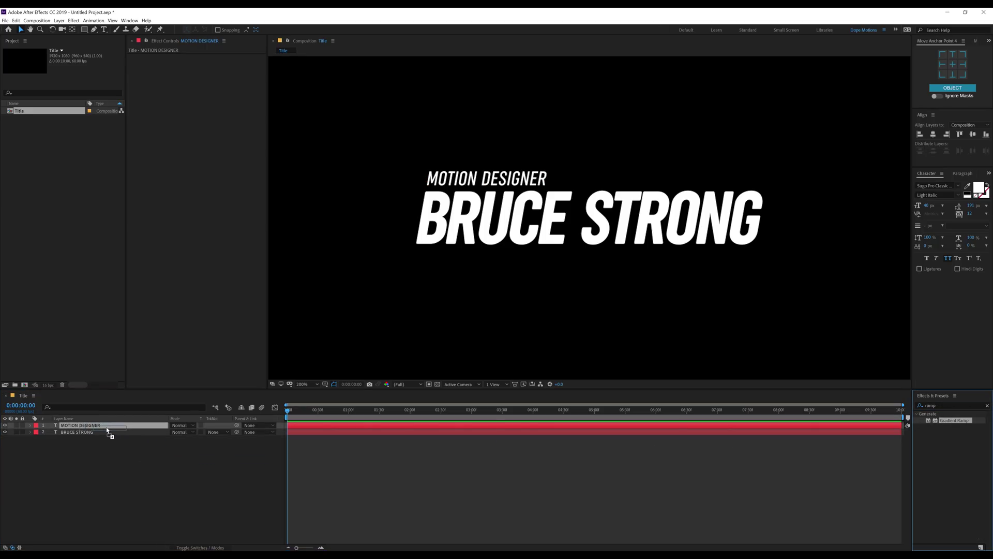
{"action": "key", "text": "comma"}
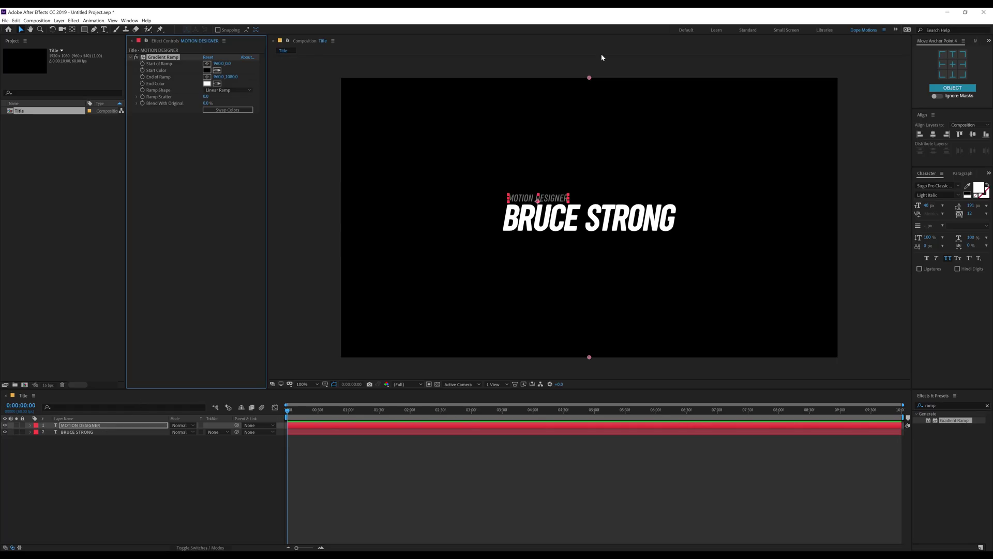
{"action": "left_click_drag", "start_coordinate": [589, 78], "coordinate": [505, 184]}
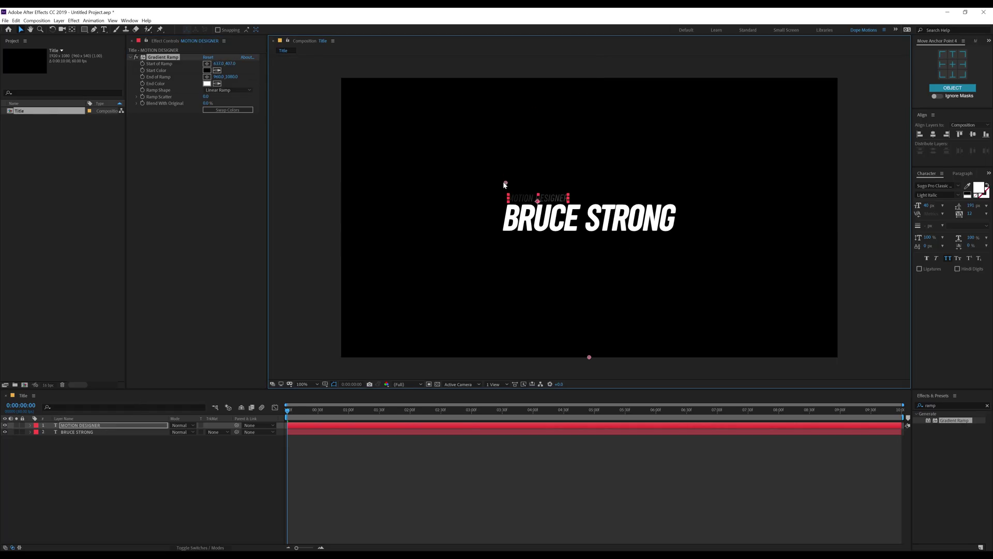
{"action": "left_click_drag", "start_coordinate": [589, 357], "coordinate": [576, 206]}
{"action": "key", "text": "period"}
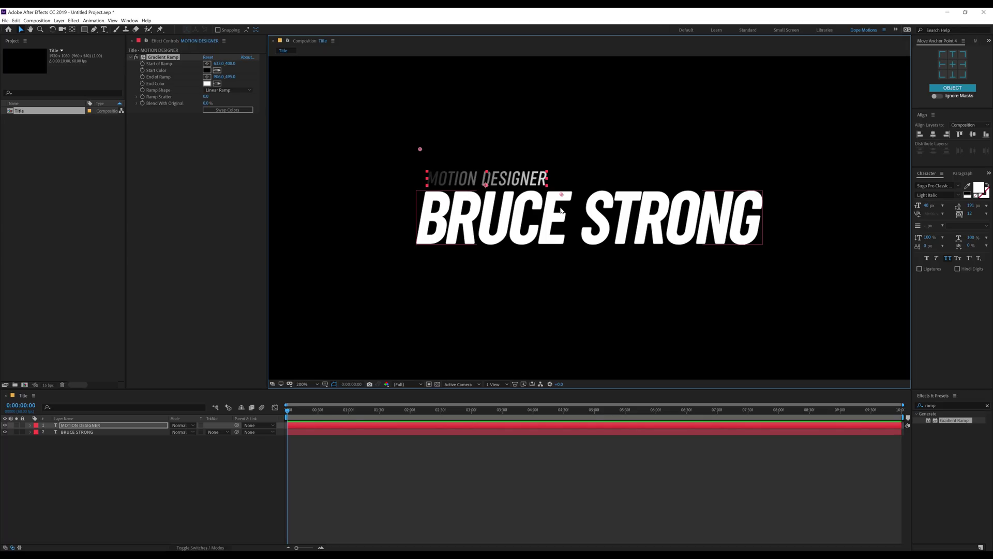
{"action": "left_click", "coordinate": [207, 70]}
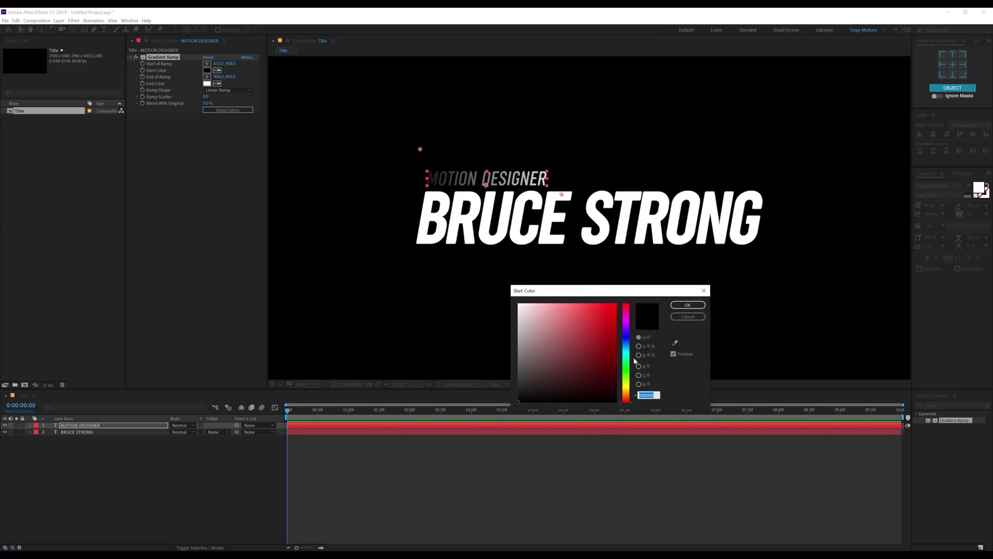
- Set the ramp start colour to orange FFA200 and the end colour to red-orange FF4600
{"action": "left_click_drag", "start_coordinate": [635, 361], "coordinate": [632, 395]}
{"action": "left_click", "coordinate": [616, 305]}
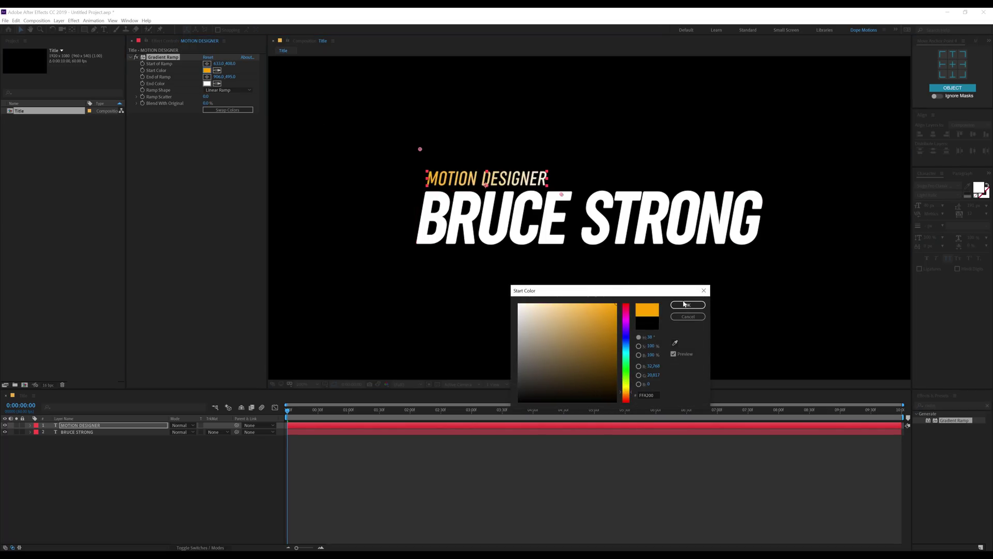
{"action": "left_click", "coordinate": [684, 304]}
{"action": "left_click", "coordinate": [207, 83]}
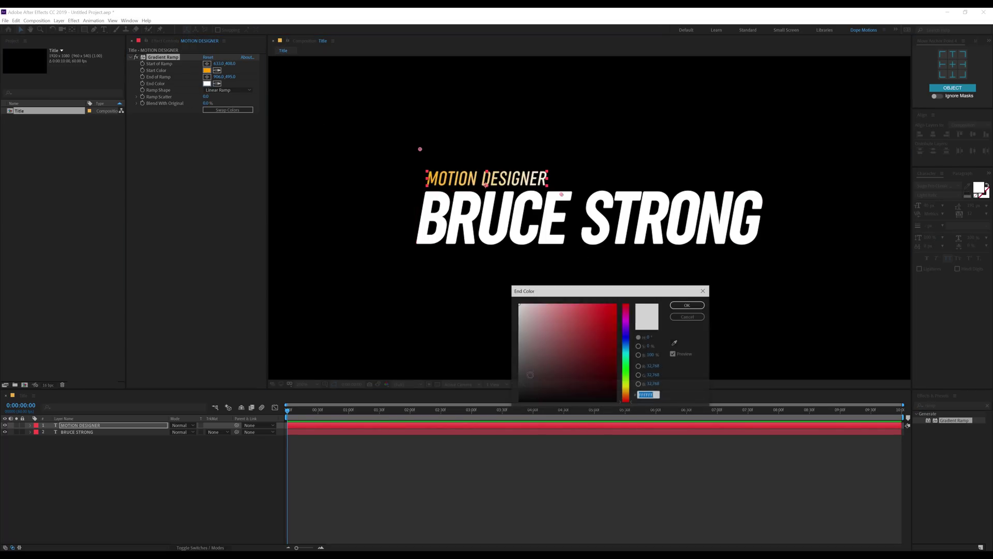
{"action": "left_click_drag", "start_coordinate": [627, 391], "coordinate": [627, 398]}
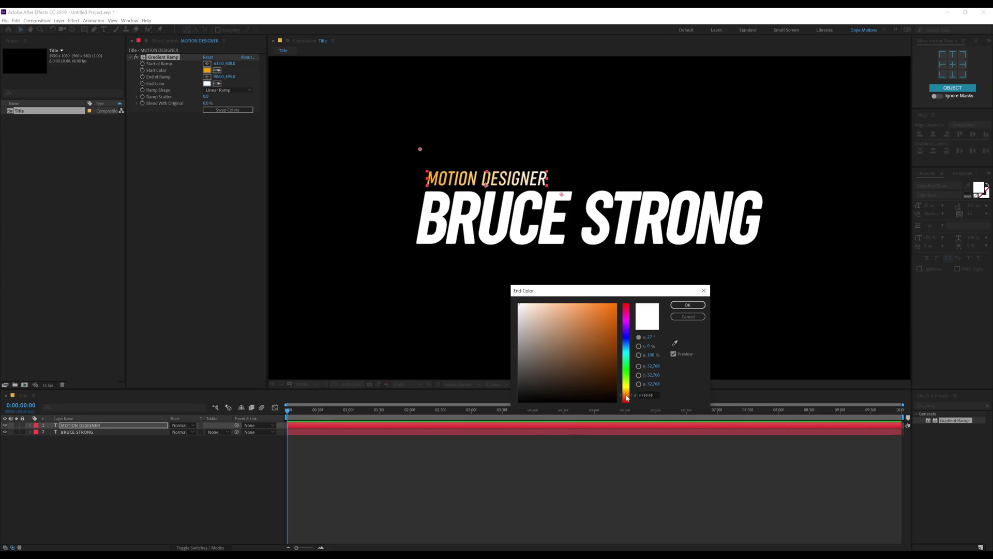
{"action": "left_click", "coordinate": [616, 304]}
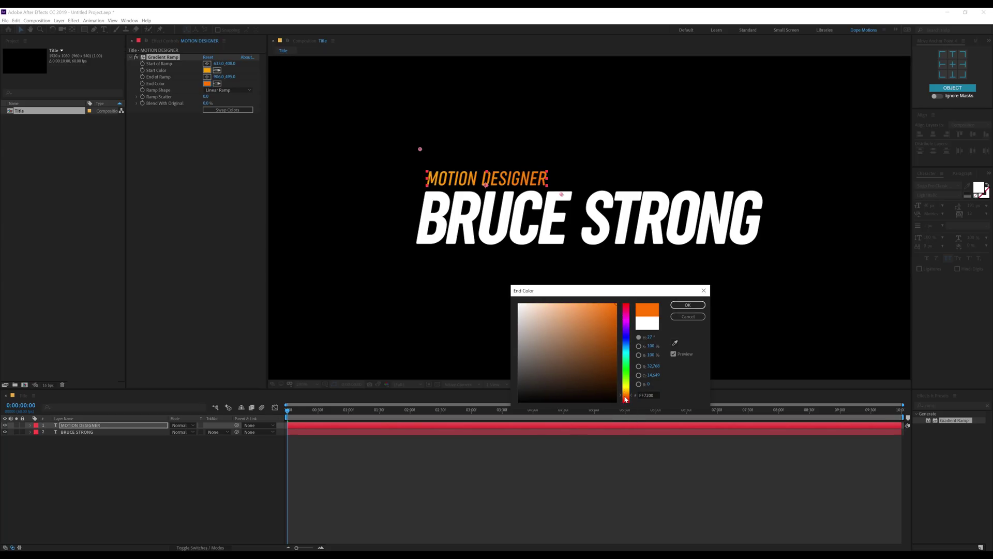
{"action": "left_click_drag", "start_coordinate": [626, 399], "coordinate": [626, 400]}
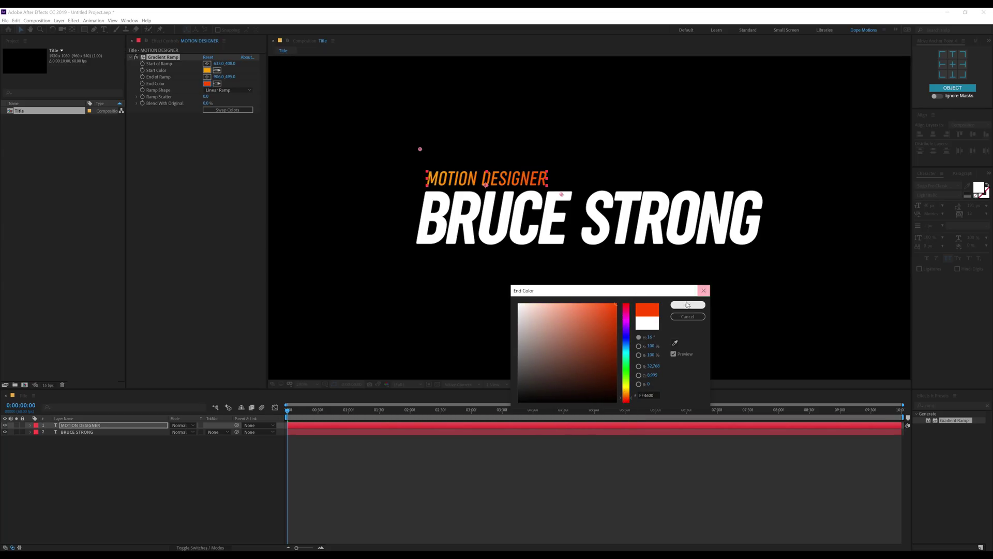
{"action": "left_click", "coordinate": [688, 305]}
- Change the ramp start colour to yellow FFDE00
{"action": "left_click", "coordinate": [207, 73]}
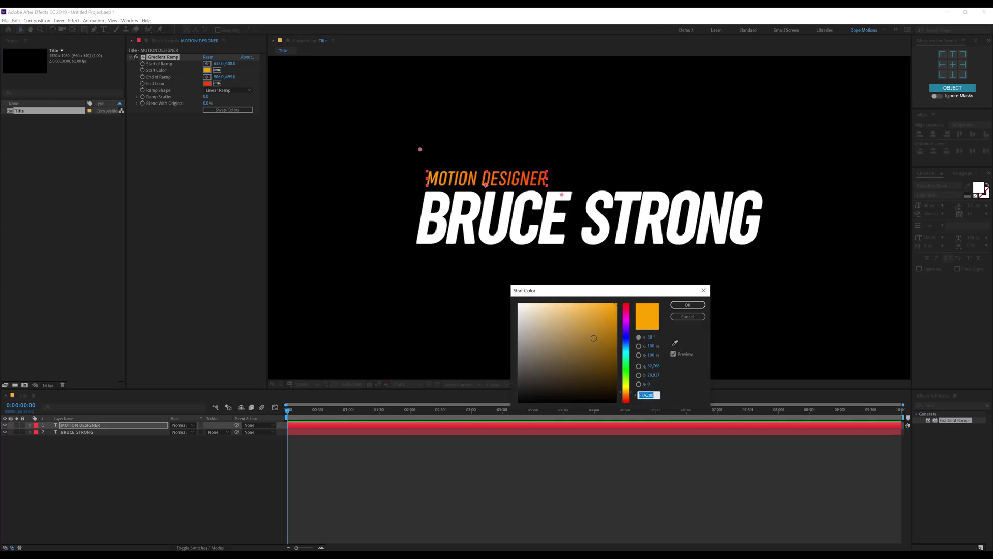
{"action": "left_click", "coordinate": [628, 392]}
{"action": "left_click_drag", "start_coordinate": [627, 391], "coordinate": [627, 390]}
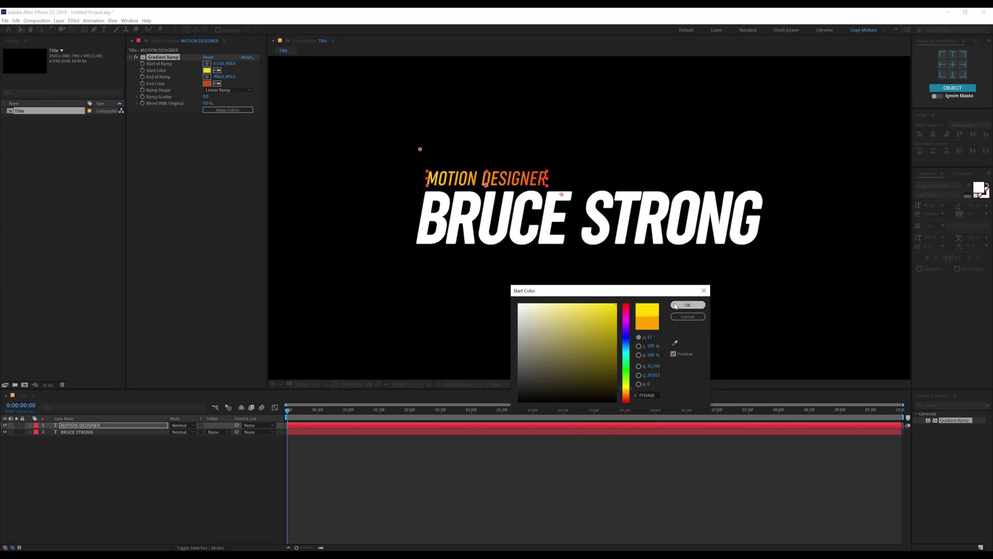
{"action": "left_click", "coordinate": [688, 305]}
- Nudge the Gradient Ramp start point on MOTION DESIGNER and check the yellow-to-red result
{"action": "left_click", "coordinate": [420, 149]}
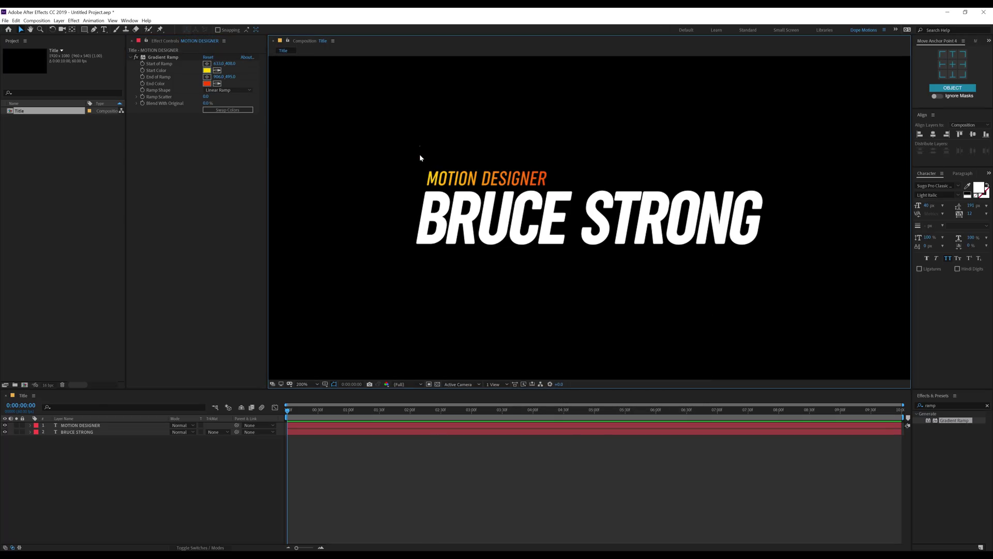
{"action": "left_click", "coordinate": [537, 179]}
{"action": "left_click", "coordinate": [158, 58]}
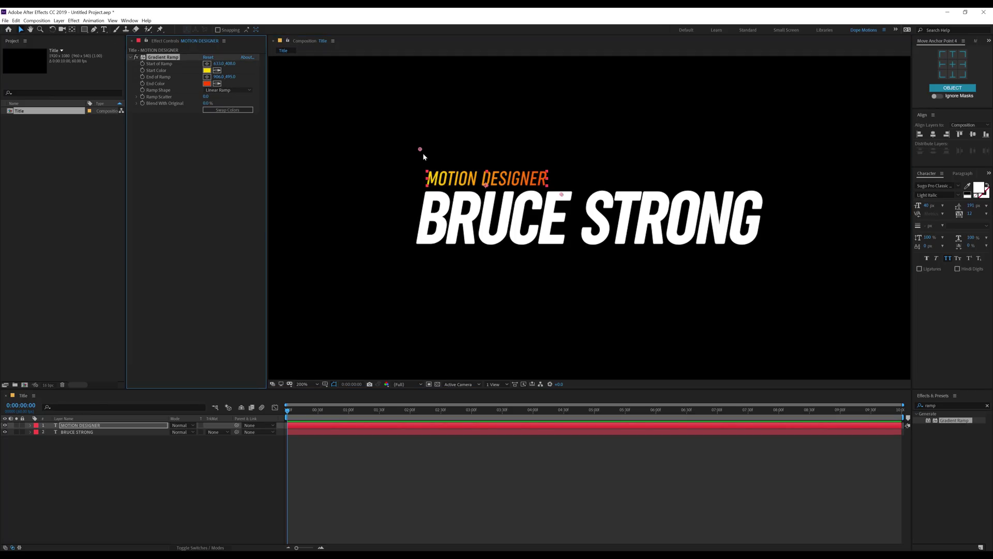
{"action": "left_click_drag", "start_coordinate": [424, 158], "coordinate": [428, 162]}
{"action": "left_click", "coordinate": [443, 452]}
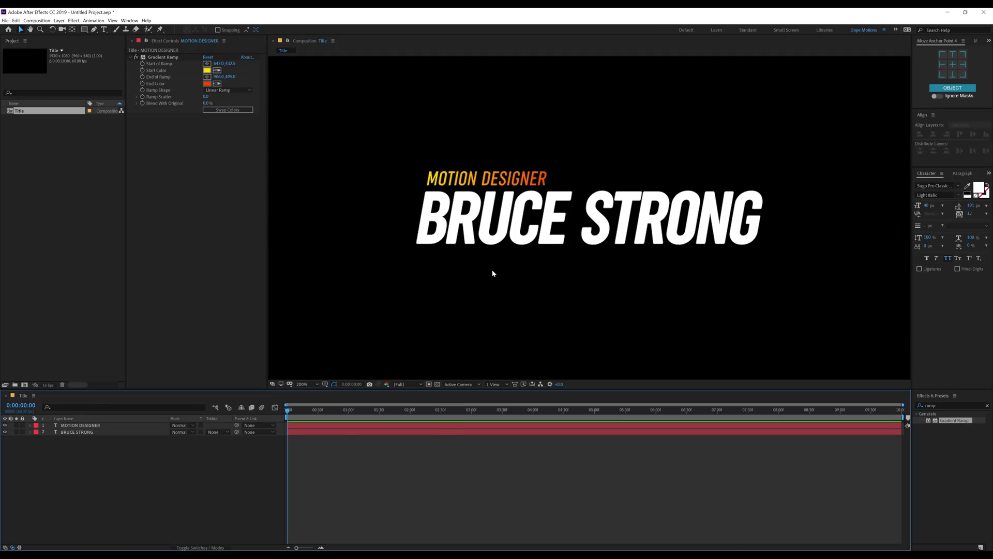
{"action": "key", "text": "comma"}
{"action": "key", "text": "period"}
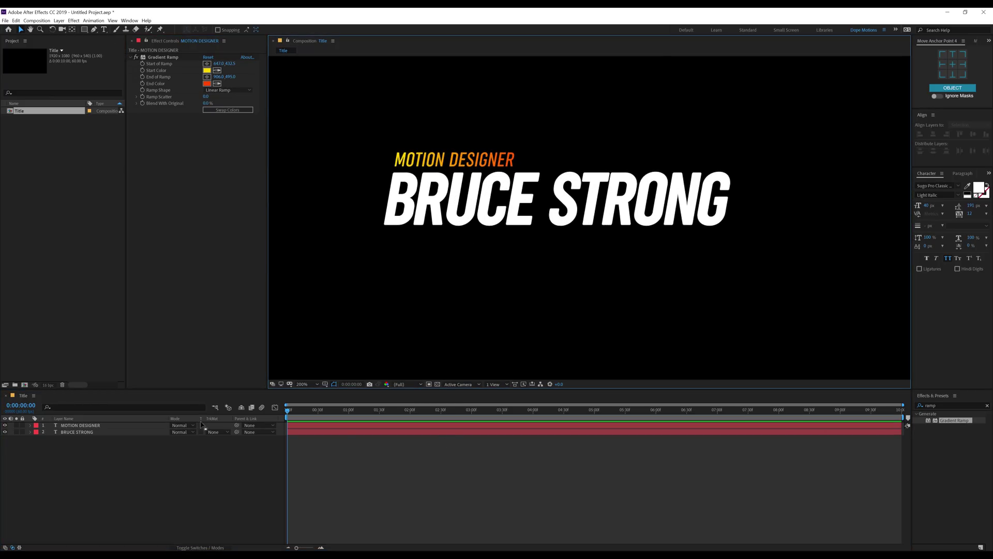
{"action": "left_click", "coordinate": [85, 30]}
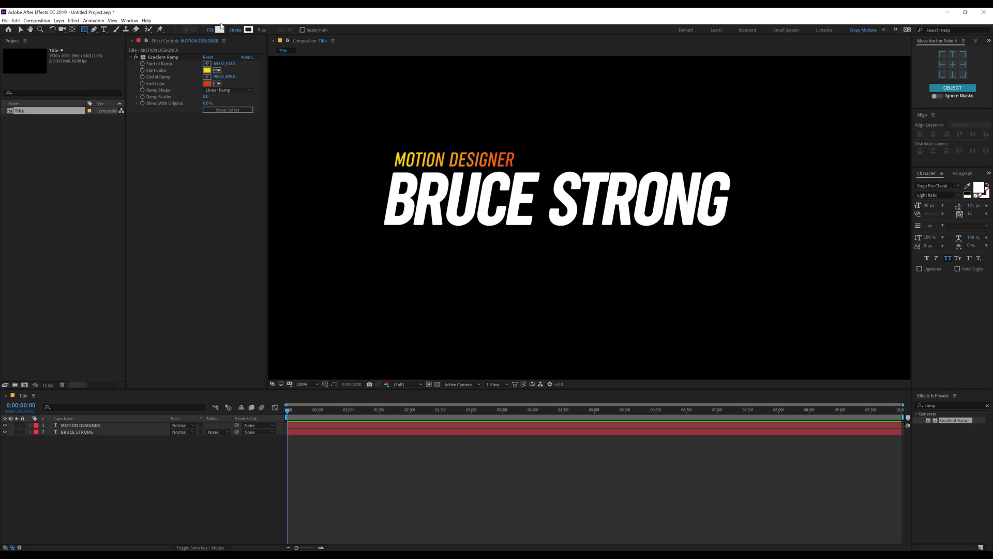
- Draw a no-fill rectangle with a 10 px white stroke around the BRUCE STRONG title
{"action": "left_click", "coordinate": [209, 30]}
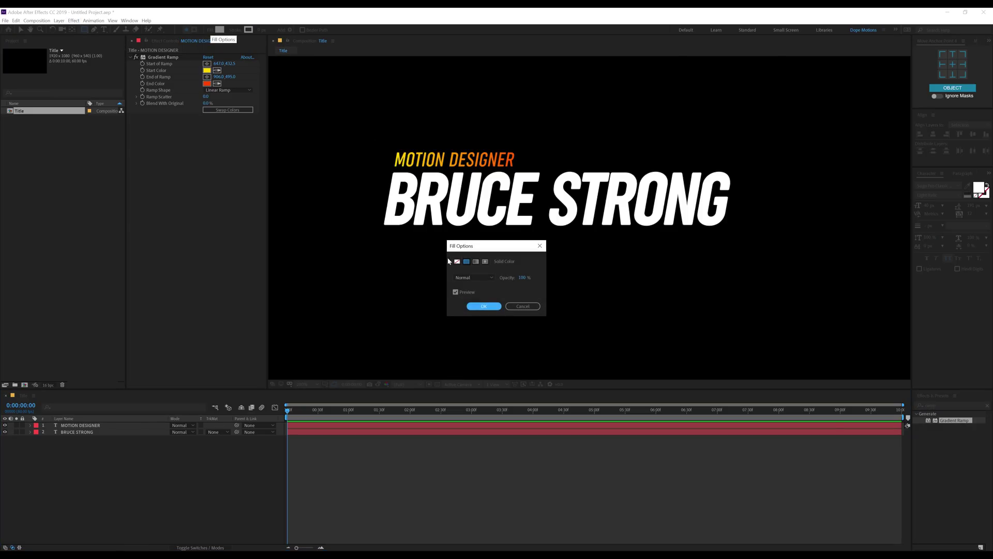
{"action": "left_click", "coordinate": [457, 263]}
{"action": "left_click", "coordinate": [483, 306]}
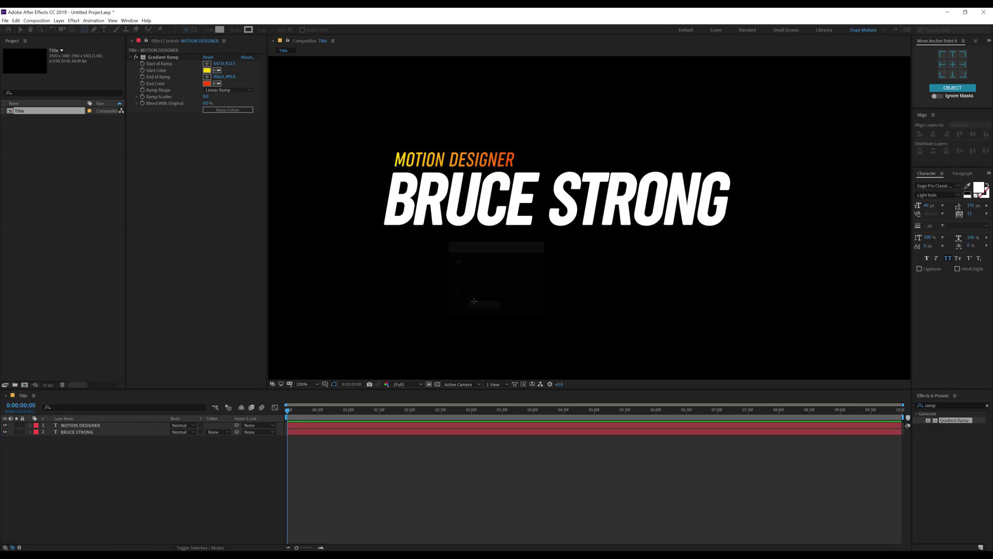
{"action": "left_click", "coordinate": [260, 30]}
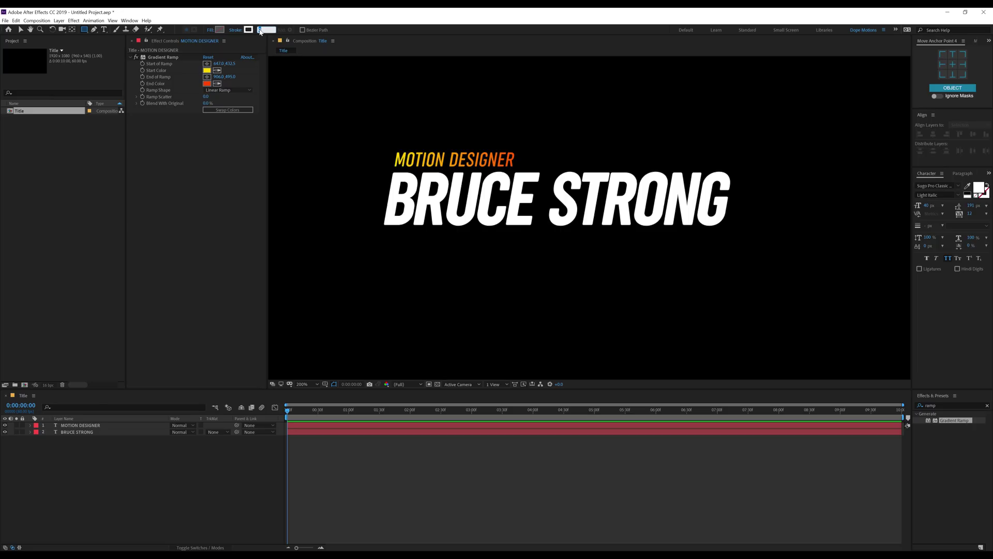
{"action": "left_click", "coordinate": [131, 485]}
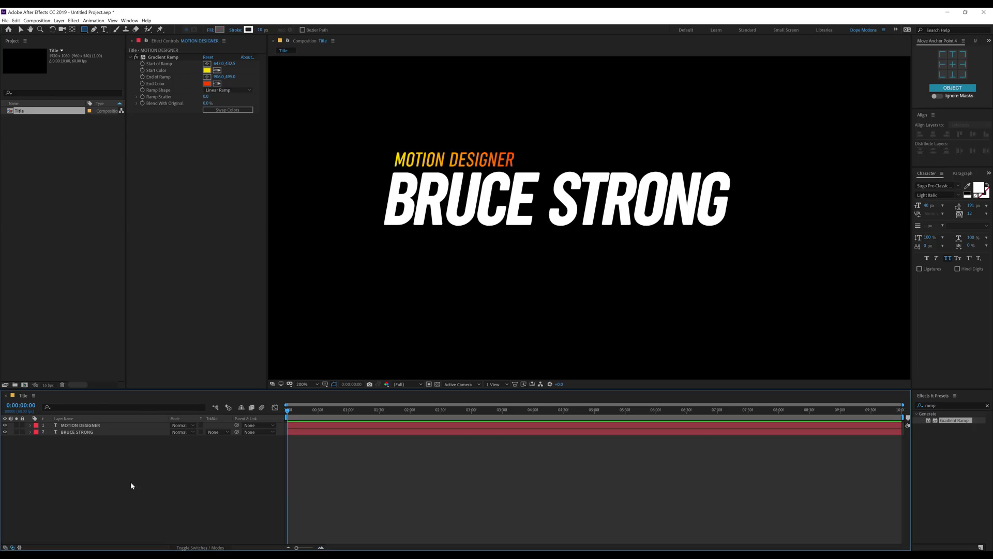
{"action": "mouse_move", "coordinate": [368, 157]}
{"action": "left_mouse_down"}
{"action": "mouse_move", "coordinate": [515, 200]}
{"action": "mouse_move", "coordinate": [723, 215]}
{"action": "mouse_move", "coordinate": [764, 239]}
{"action": "mouse_move", "coordinate": [754, 238]}
{"action": "left_mouse_up"}
{"action": "key", "text": "v"}
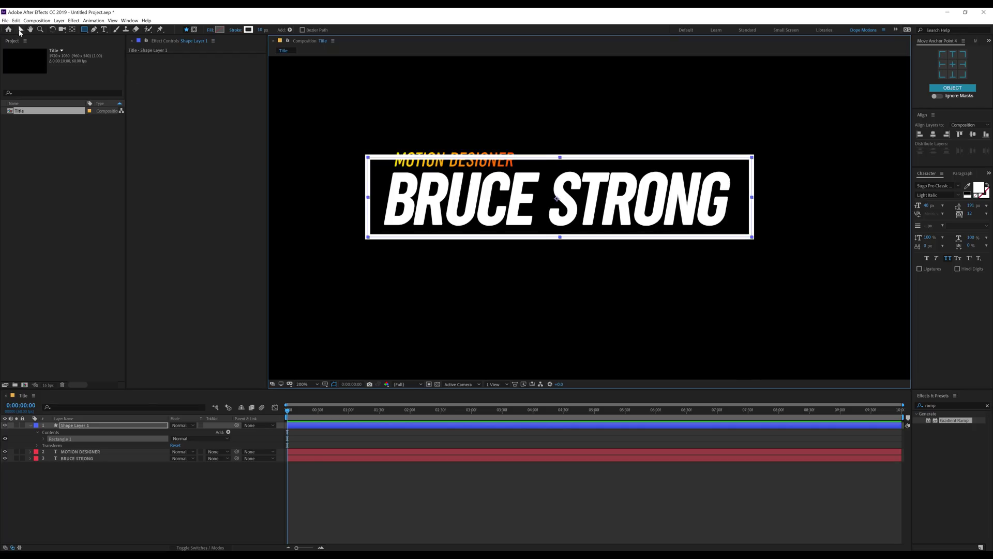
- Adjust the rectangle path size slightly and centre the shape layer in the comp
{"action": "left_click", "coordinate": [43, 439]}
{"action": "left_click", "coordinate": [50, 446]}
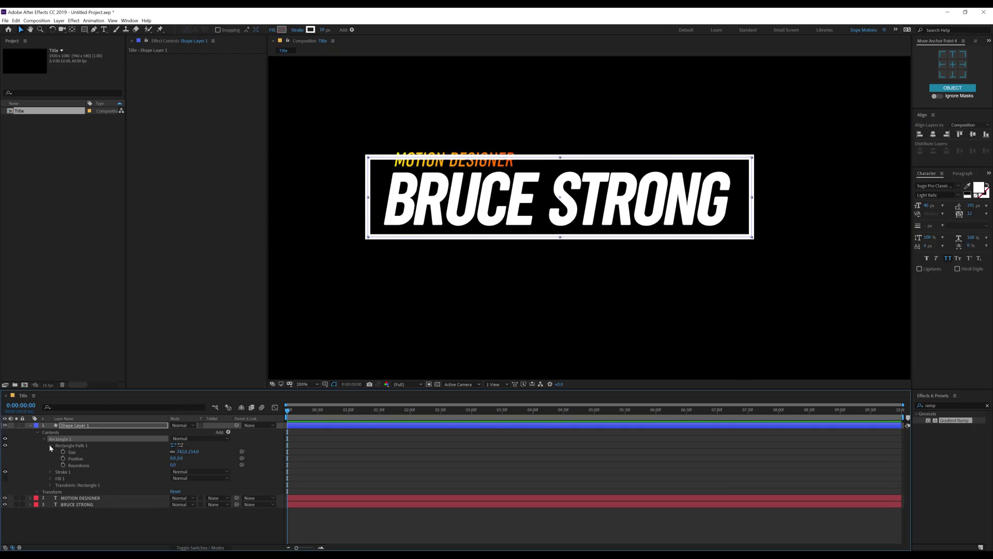
{"action": "mouse_move", "coordinate": [184, 451]}
{"action": "left_mouse_down"}
{"action": "mouse_move", "coordinate": [174, 449]}
{"action": "mouse_move", "coordinate": [197, 449]}
{"action": "left_mouse_up"}
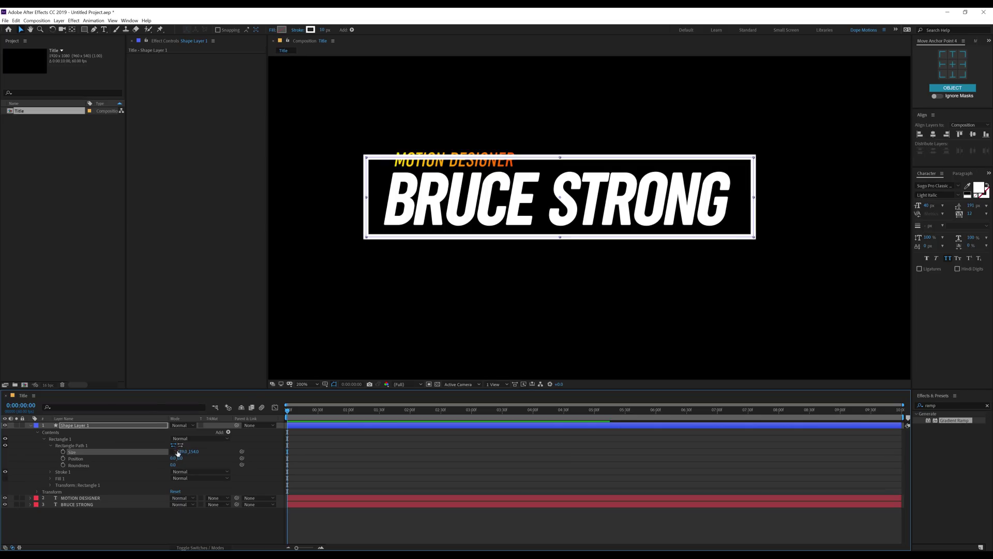
{"action": "left_click", "coordinate": [68, 425]}
{"action": "left_click", "coordinate": [973, 134]}
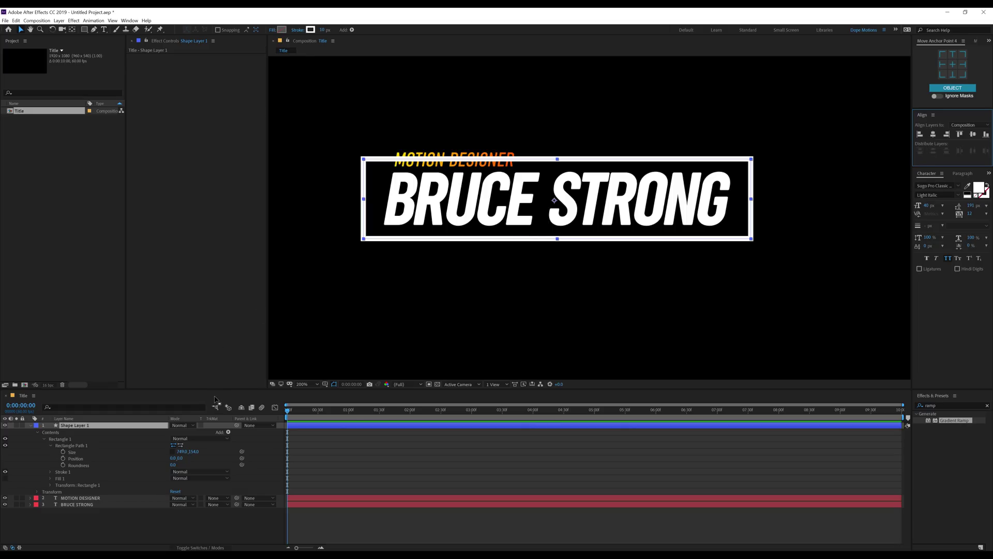
{"action": "left_click_drag", "start_coordinate": [193, 451], "coordinate": [188, 452]}
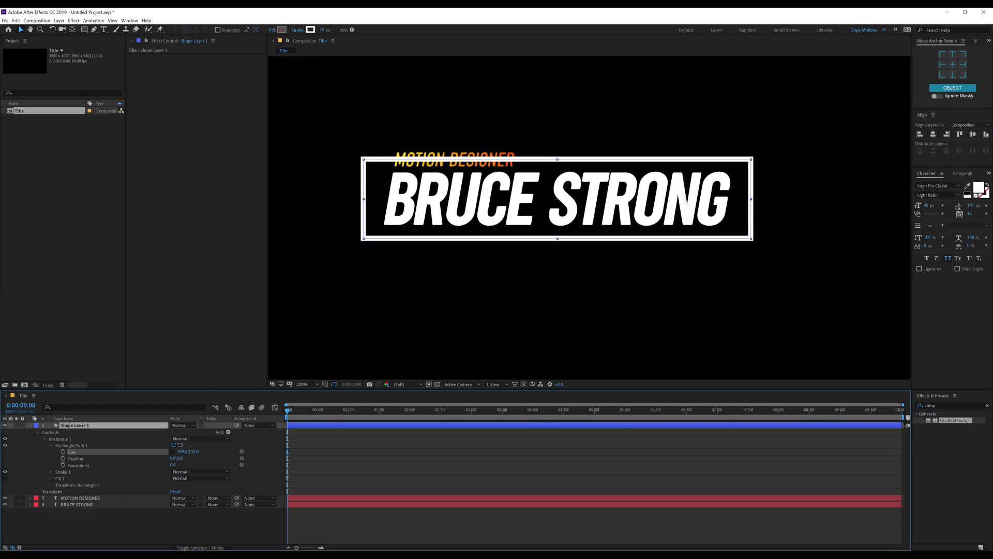
- Skew the rectangle by 10 and narrow it to 699 wide
{"action": "left_click", "coordinate": [51, 486]}
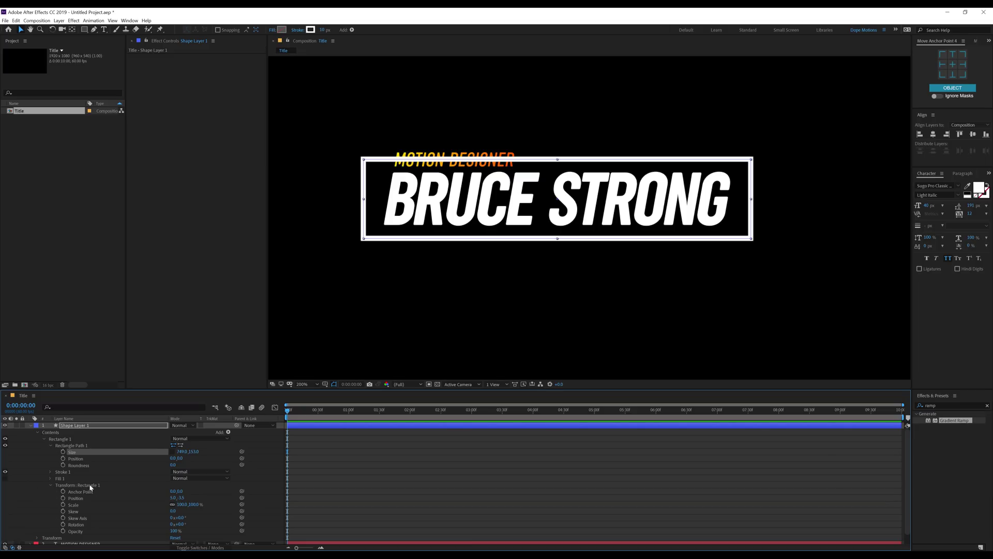
{"action": "left_click", "coordinate": [173, 510]}
{"action": "type", "text": "10"}
{"action": "key", "text": "Return"}
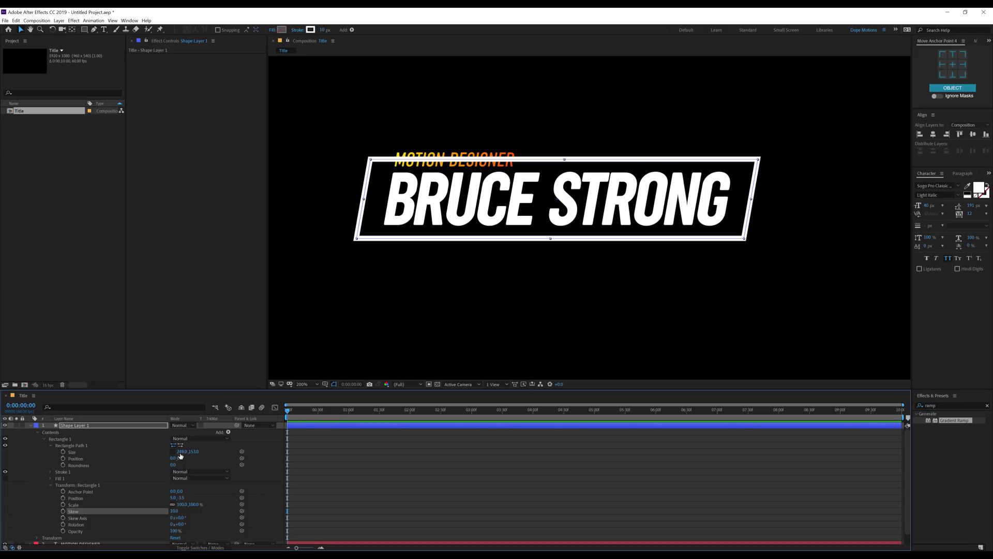
{"action": "left_click_drag", "start_coordinate": [181, 451], "coordinate": [168, 461]}
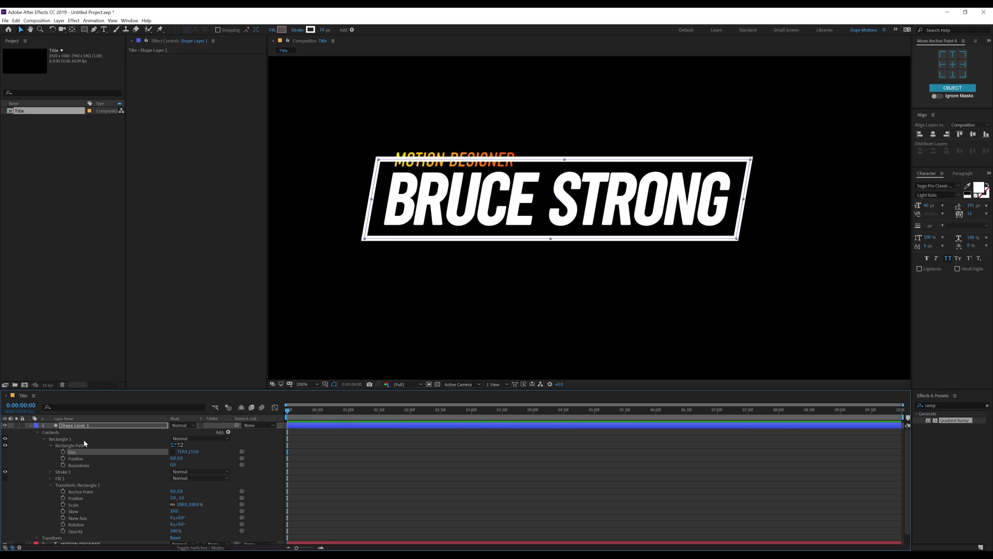
{"action": "left_click", "coordinate": [50, 445]}
- Copy MOTION DESIGNER's Gradient Ramp onto the rectangle layer and rename that layer Stroke
{"action": "left_click", "coordinate": [79, 524]}
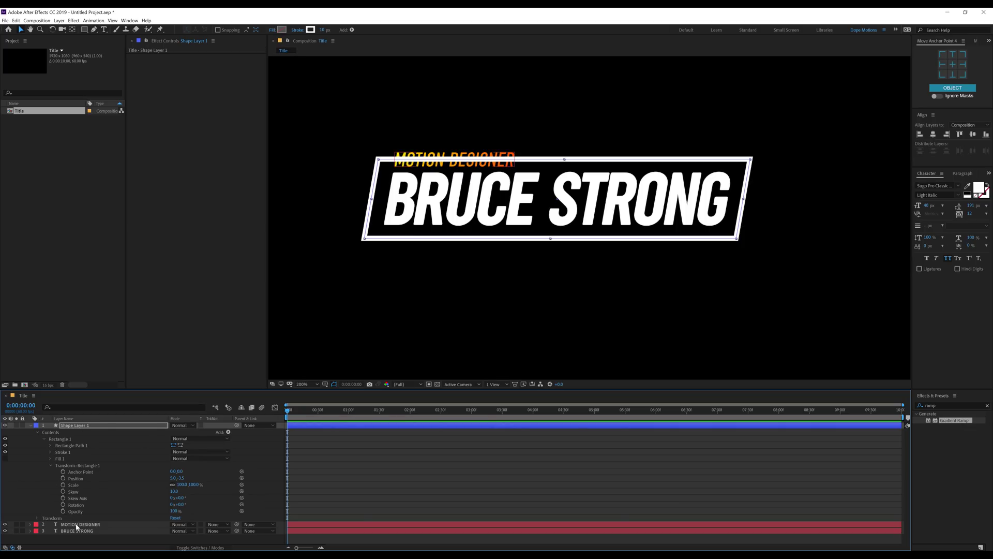
{"action": "left_click", "coordinate": [163, 58]}
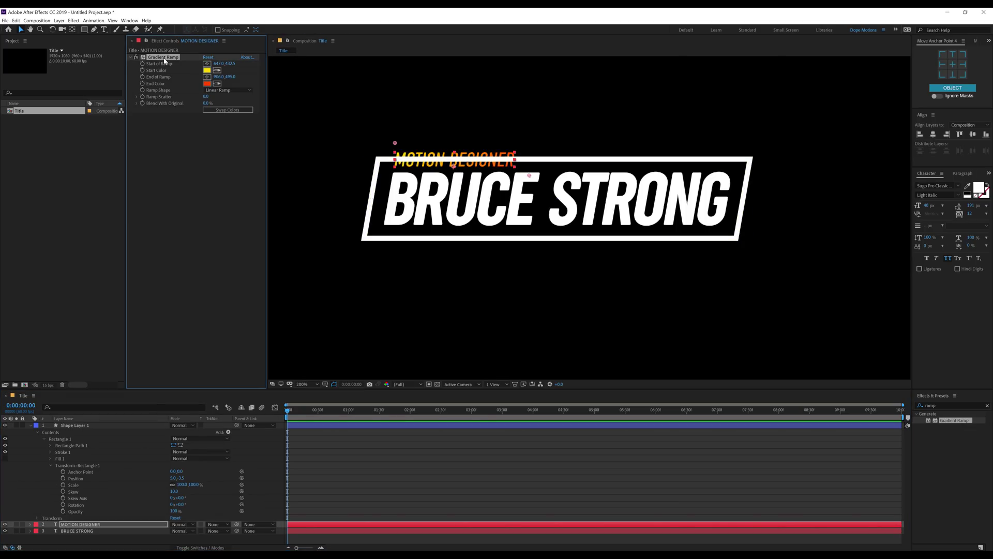
{"action": "left_click", "coordinate": [75, 425]}
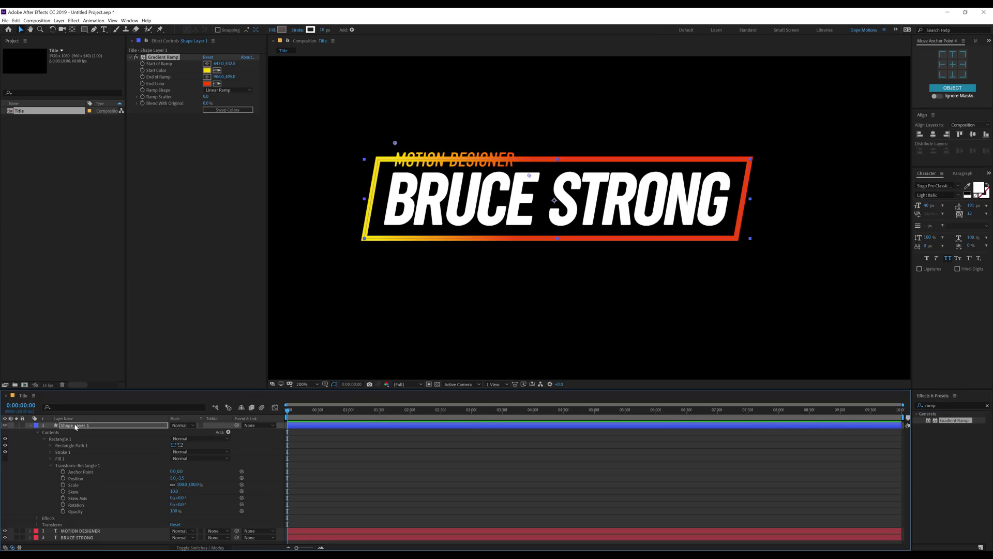
{"action": "key", "text": "Return"}
{"action": "type", "text": "Stroke"}
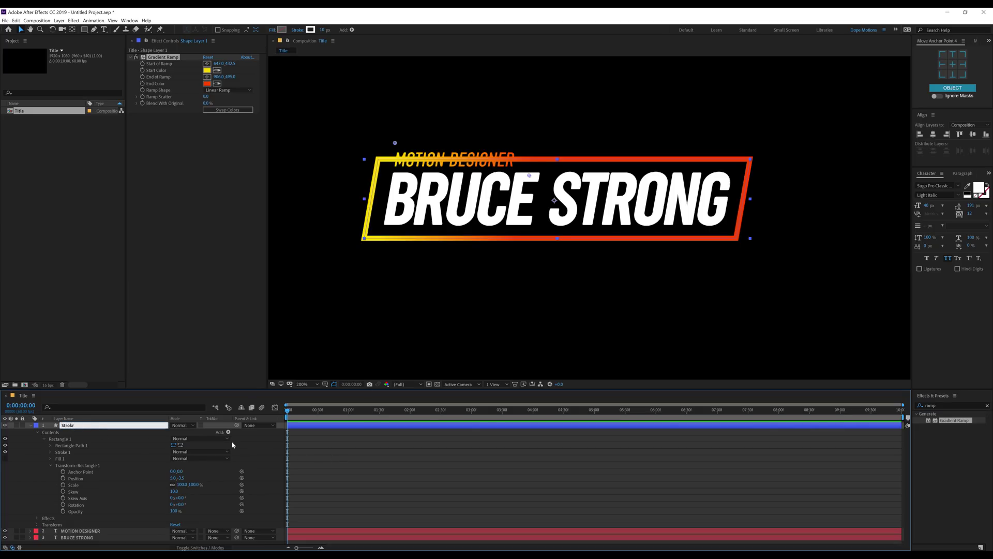
{"action": "left_click", "coordinate": [351, 485]}
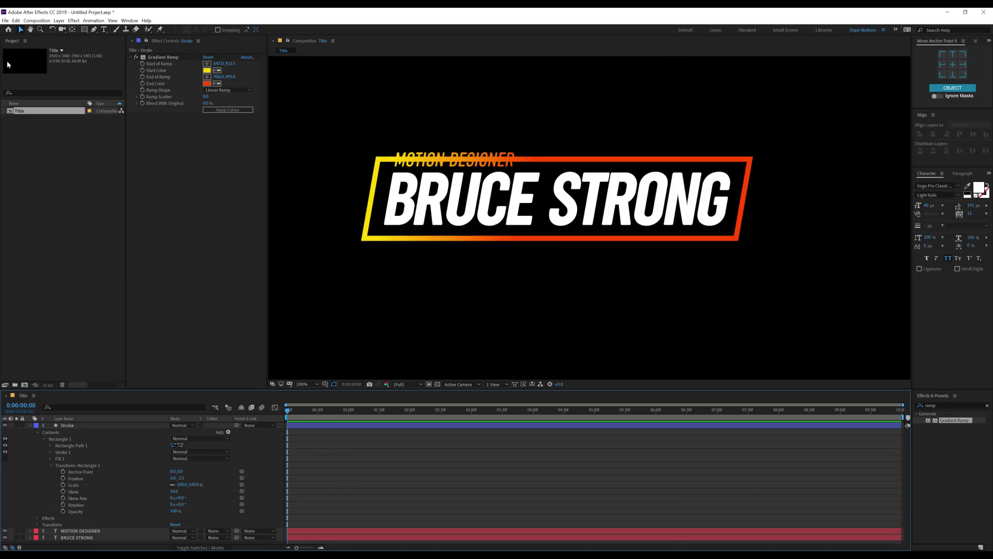
- Stretch the Stroke gradient from the upper left to the lower right of the frame
{"action": "left_click", "coordinate": [154, 56]}
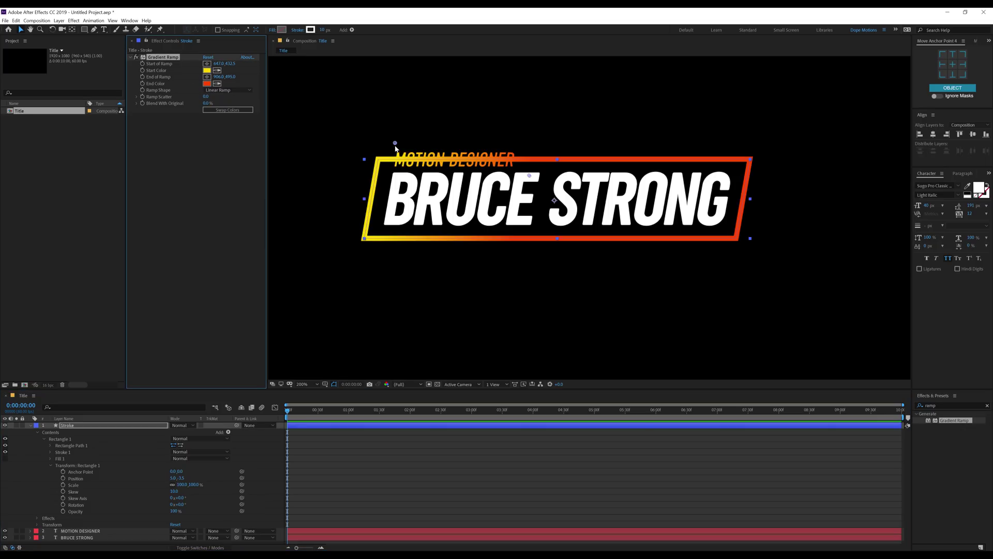
{"action": "left_click_drag", "start_coordinate": [395, 144], "coordinate": [369, 139]}
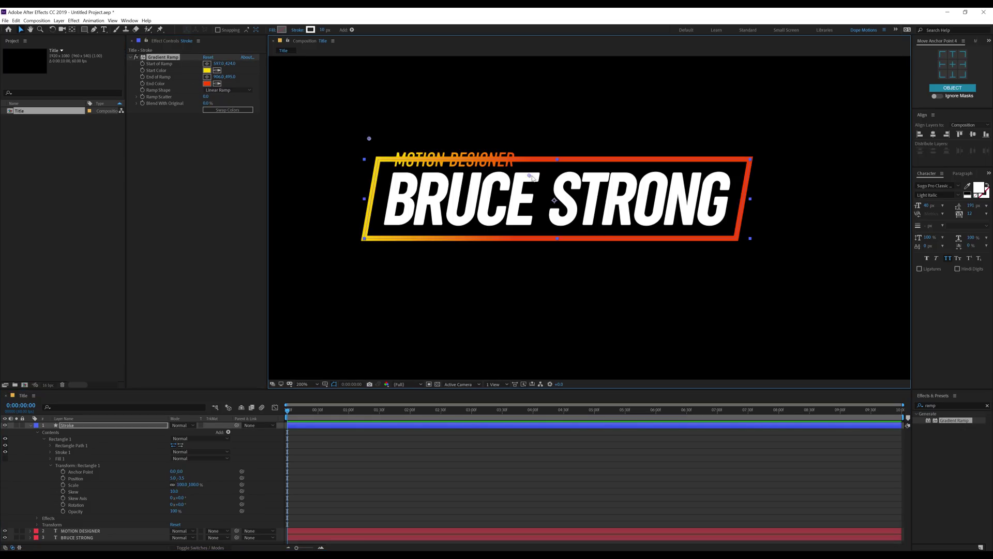
{"action": "left_click_drag", "start_coordinate": [532, 177], "coordinate": [767, 247]}
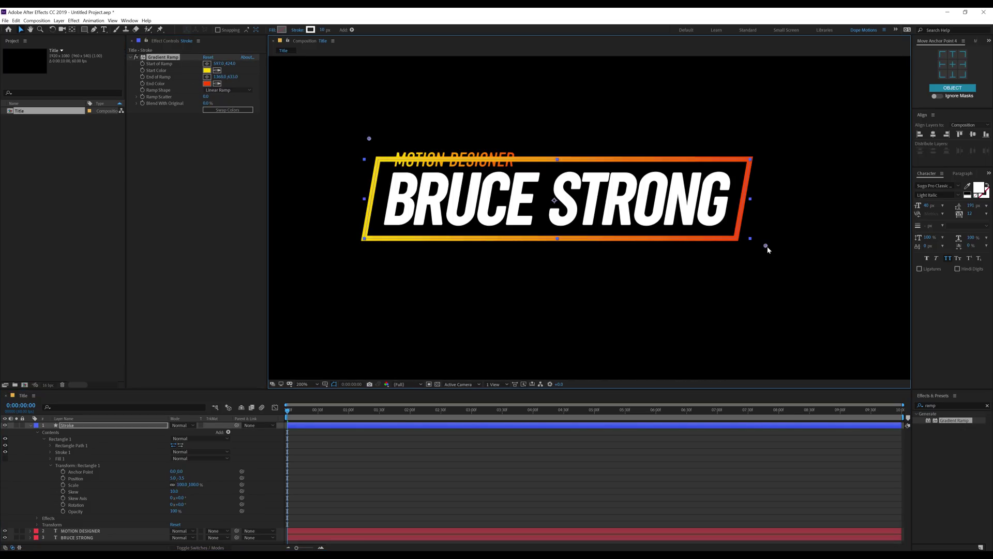
{"action": "left_click", "coordinate": [414, 486]}
- Add Trim Paths to the Stroke layer and shorten the outline by lowering End
{"action": "left_click", "coordinate": [49, 466]}
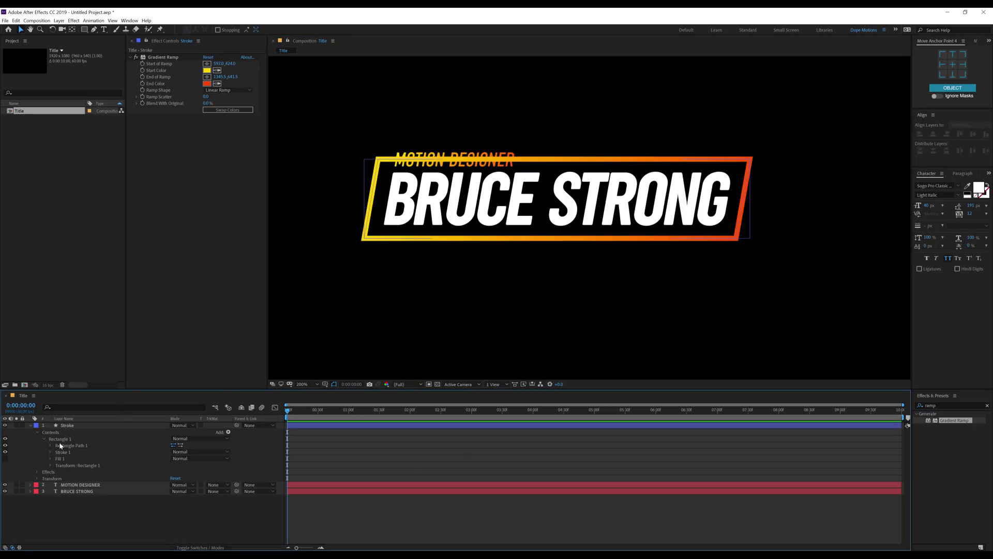
{"action": "left_click", "coordinate": [229, 432]}
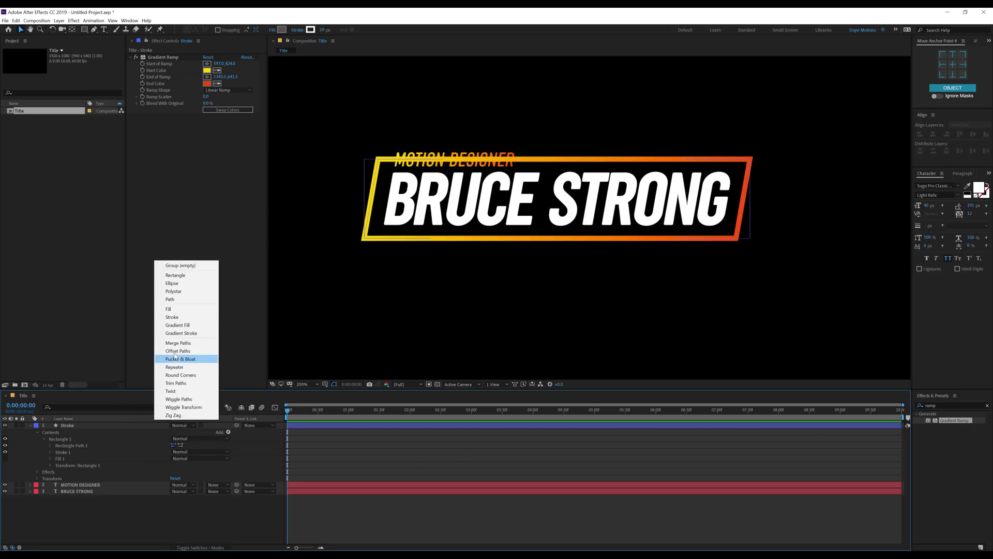
{"action": "left_click", "coordinate": [176, 383]}
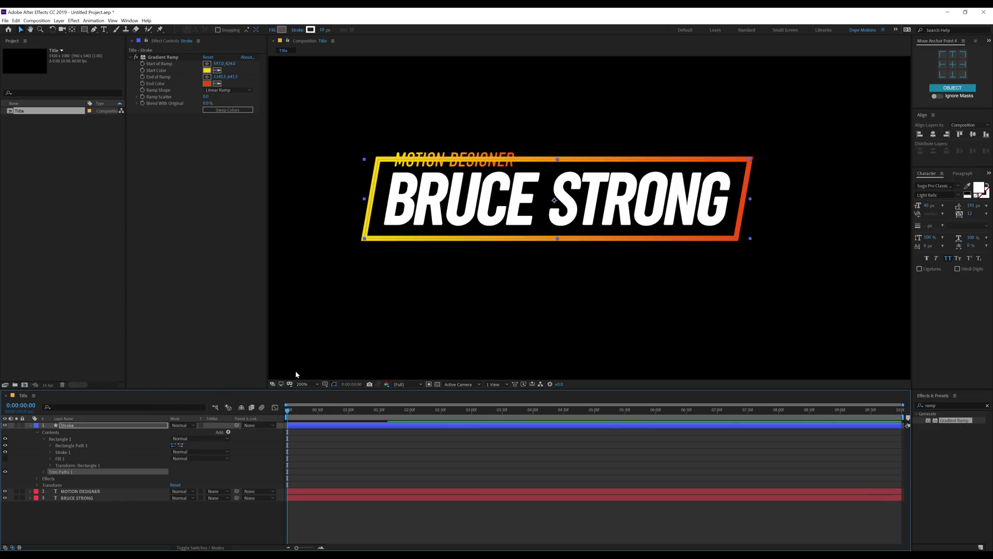
{"action": "left_click", "coordinate": [44, 472]}
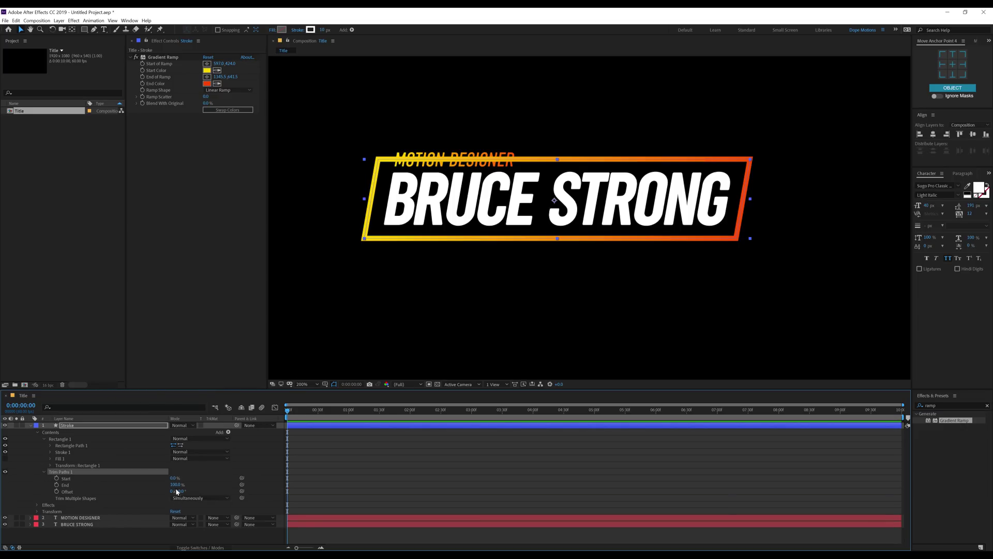
{"action": "mouse_move", "coordinate": [178, 487]}
{"action": "left_mouse_down"}
{"action": "mouse_move", "coordinate": [184, 500]}
{"action": "mouse_move", "coordinate": [157, 492]}
{"action": "mouse_move", "coordinate": [188, 485]}
{"action": "mouse_move", "coordinate": [172, 492]}
{"action": "left_mouse_up"}
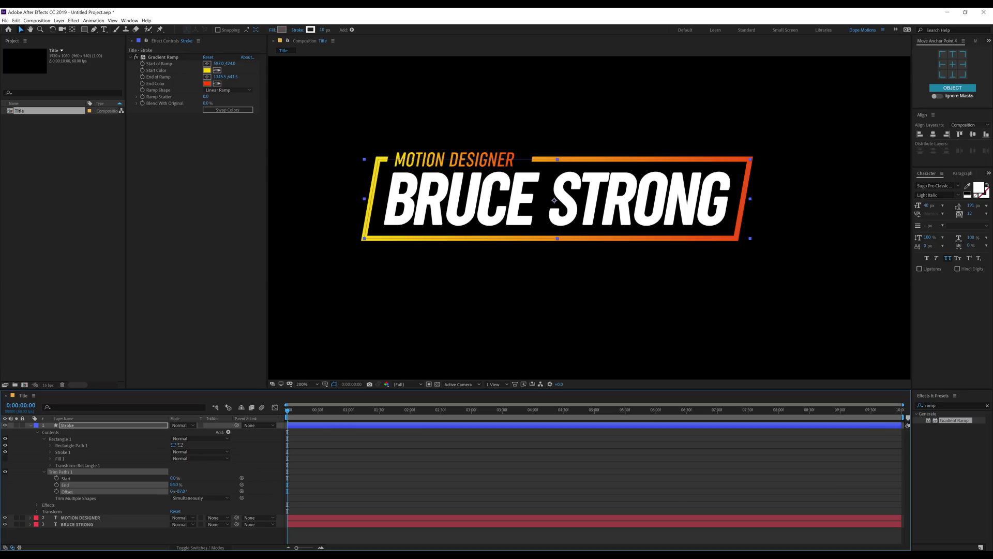
{"action": "left_click_drag", "start_coordinate": [173, 491], "coordinate": [173, 491]}
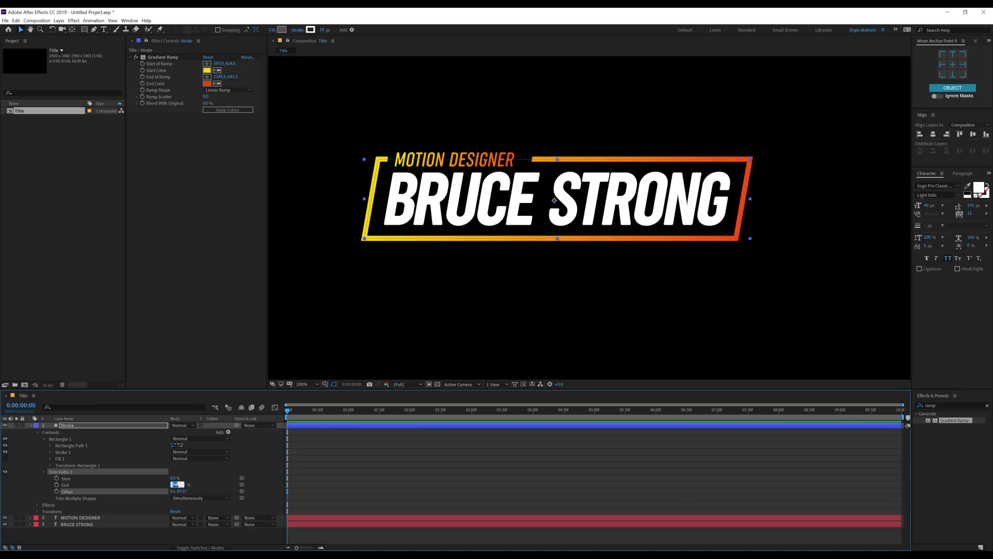
- Set trim End to 85% and offset the gap to sit beside MOTION DESIGNER
{"action": "left_click", "coordinate": [178, 484]}
{"action": "type", "text": "85"}
{"action": "left_click", "coordinate": [210, 482]}
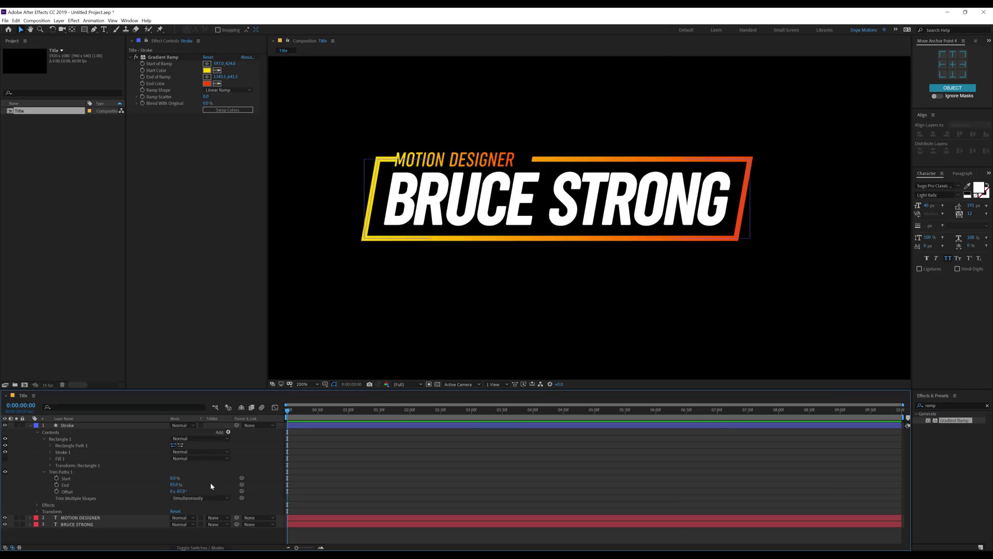
{"action": "left_click_drag", "start_coordinate": [179, 491], "coordinate": [178, 491]}
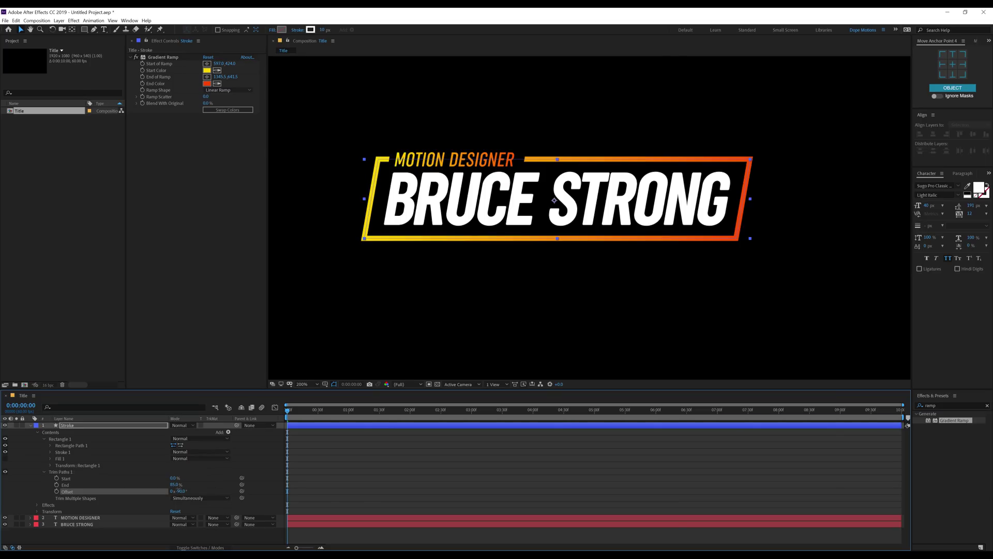
{"action": "left_click", "coordinate": [373, 497]}
{"action": "key", "text": "comma"}
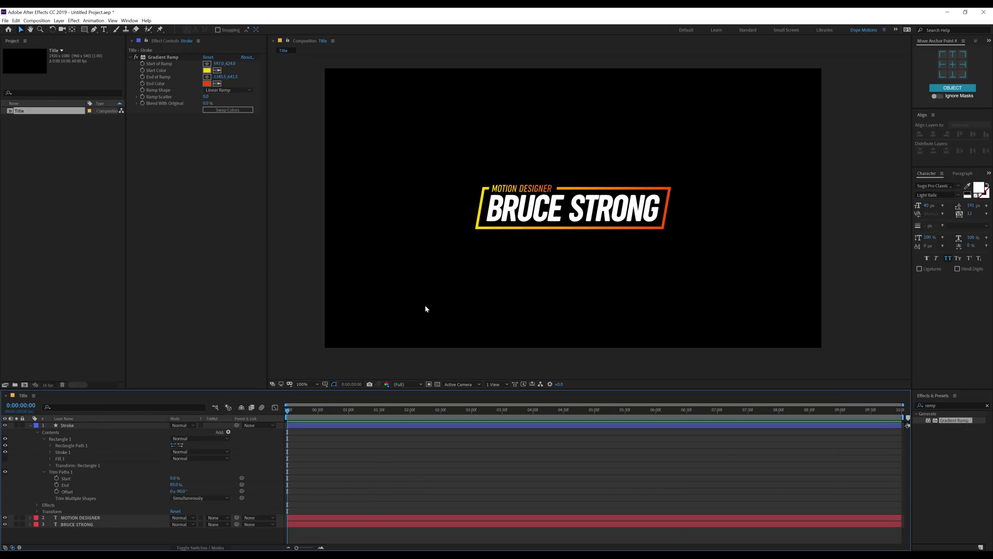
{"action": "key", "text": "period"}
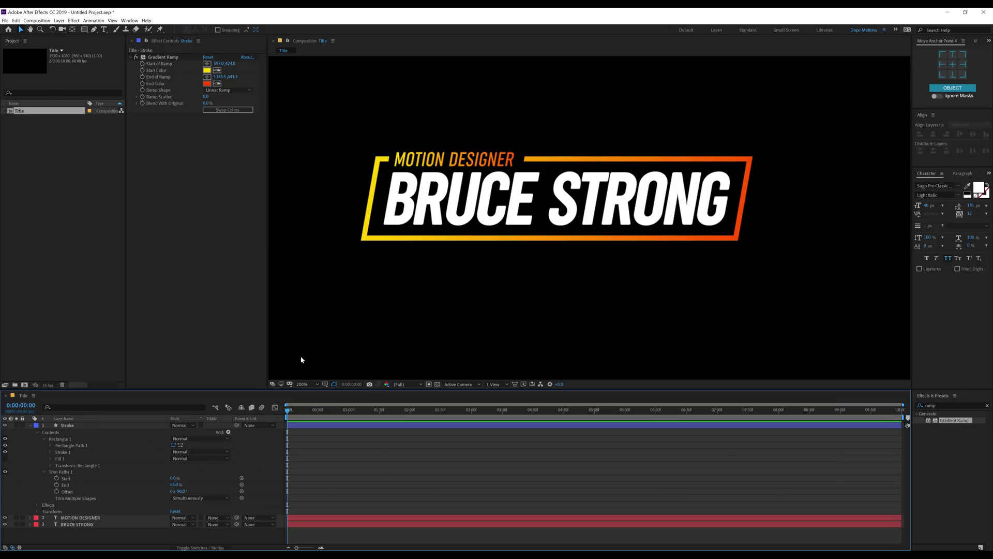
{"action": "left_click", "coordinate": [190, 489]}
{"action": "left_click_drag", "start_coordinate": [179, 491], "coordinate": [199, 491]}
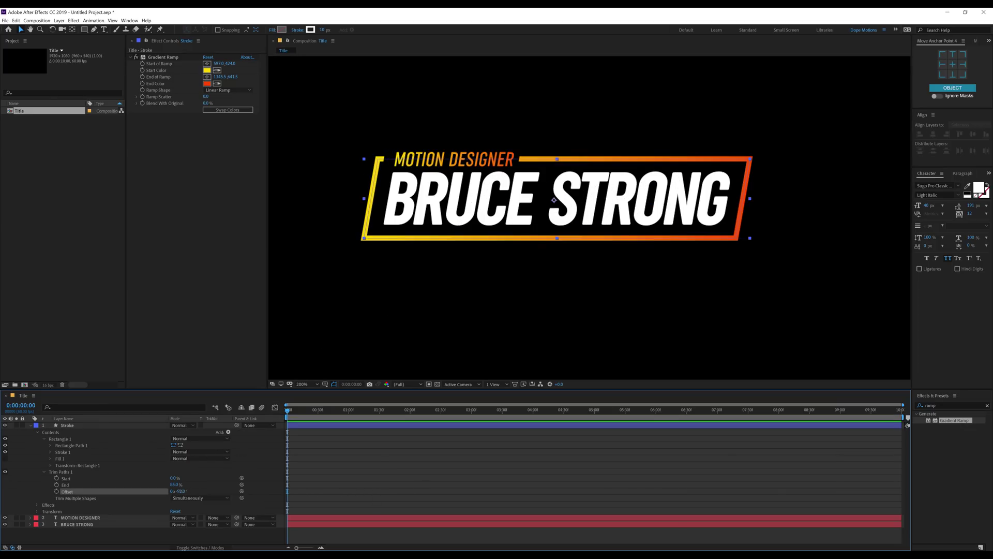
- Show the rectangle path outline and move the current time to about 1:30
{"action": "left_click", "coordinate": [67, 426]}
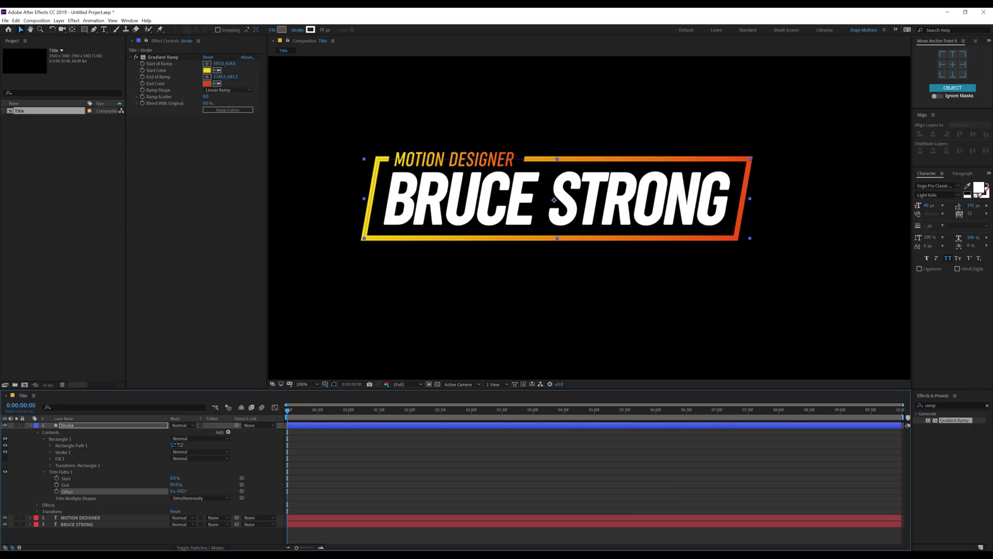
{"action": "left_click", "coordinate": [378, 457]}
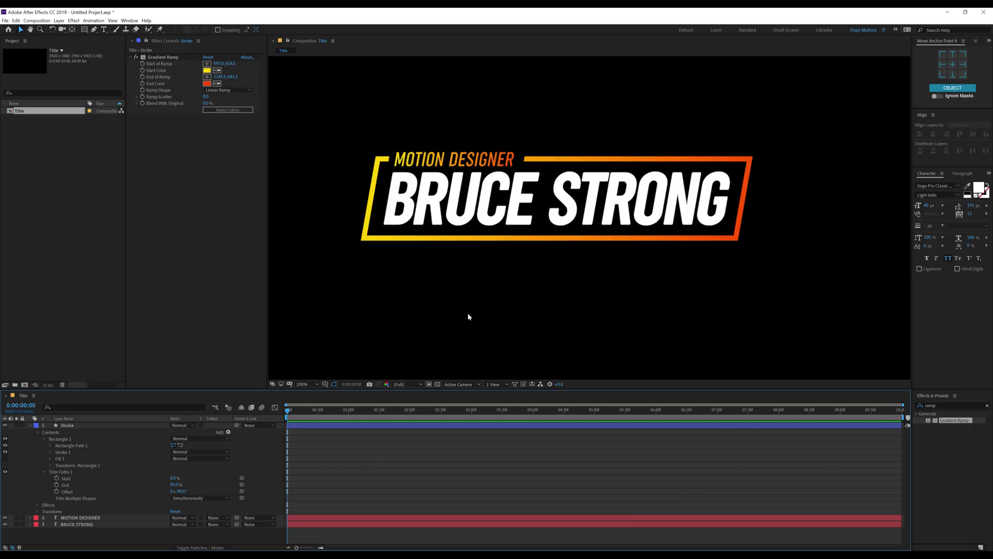
{"action": "left_click", "coordinate": [144, 447]}
{"action": "left_click_drag", "start_coordinate": [353, 413], "coordinate": [380, 420]}
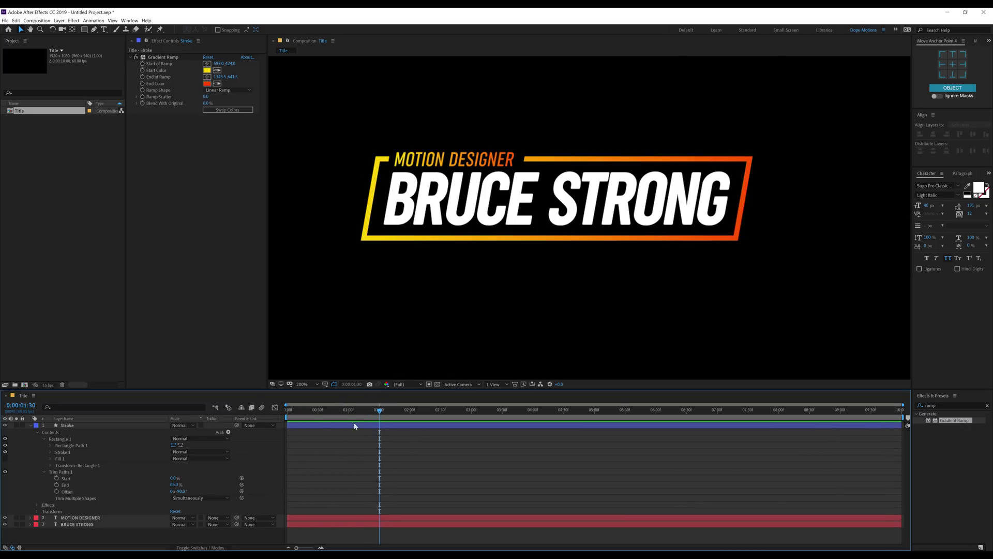
- Keyframe the Stroke's trim End at 85% at 1:30 and 0% at 0:00, then preview the draw-on
{"action": "left_click", "coordinate": [57, 486]}
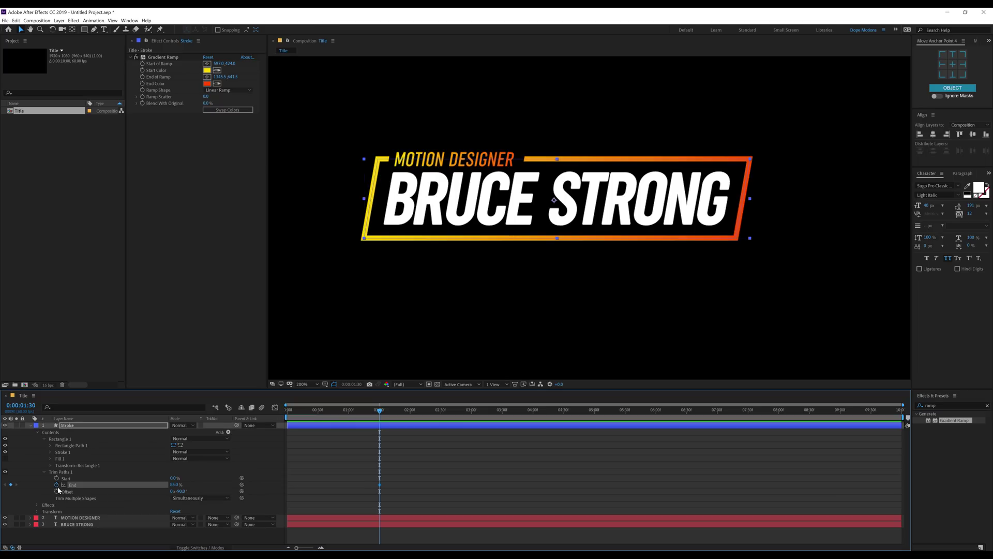
{"action": "left_click_drag", "start_coordinate": [381, 413], "coordinate": [250, 424]}
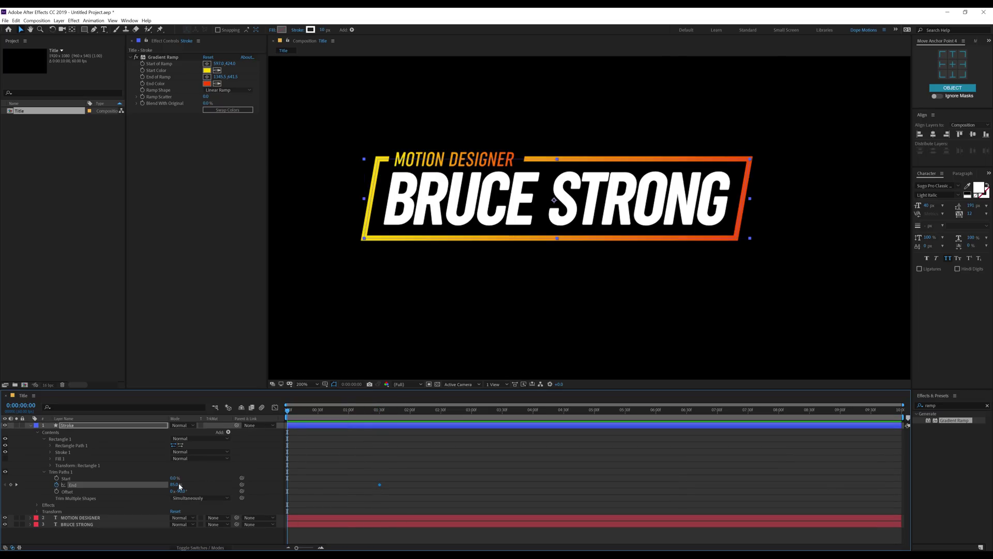
{"action": "left_click_drag", "start_coordinate": [177, 485], "coordinate": [140, 488]}
{"action": "key", "text": "space"}
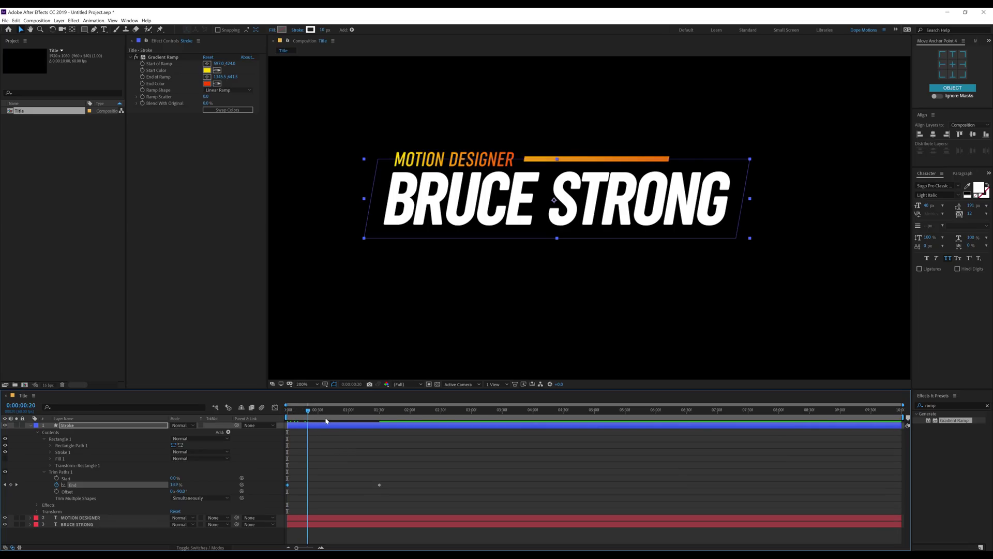
{"action": "key", "text": "u"}
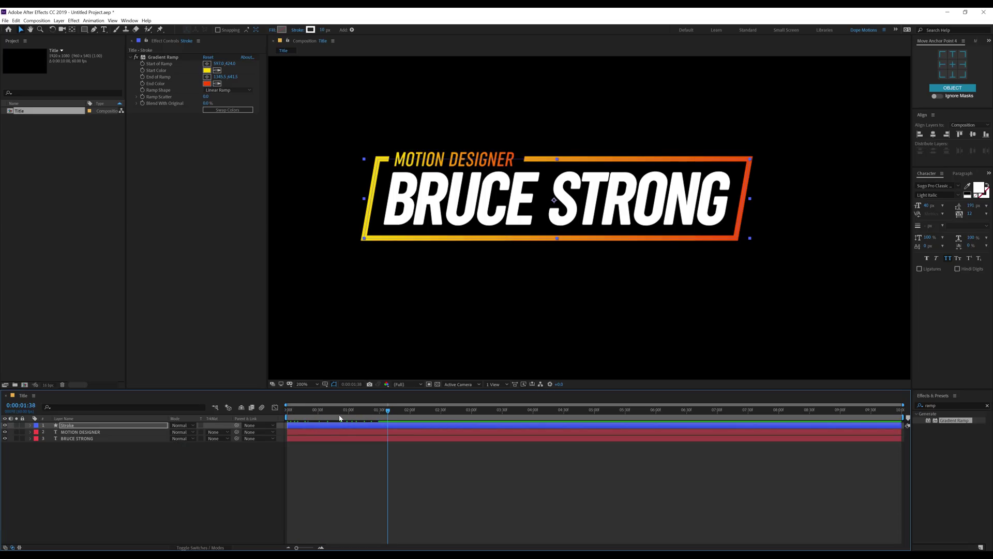
{"action": "left_click_drag", "start_coordinate": [340, 418], "coordinate": [381, 418]}
{"action": "left_click", "coordinate": [8, 471]}
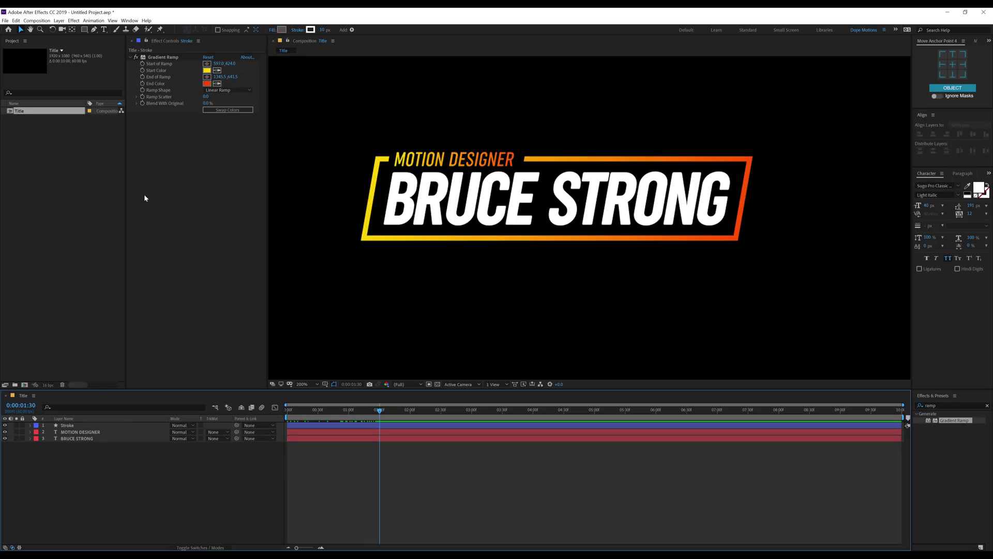
- Draw a white-filled rectangle over the BRUCE STRONG text
{"action": "left_click", "coordinate": [84, 30]}
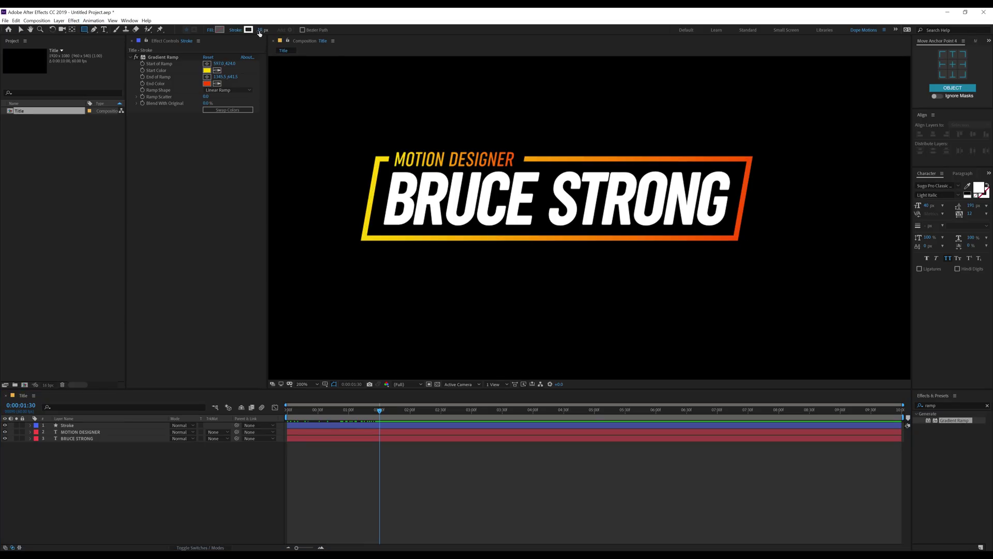
{"action": "left_click", "coordinate": [221, 30]}
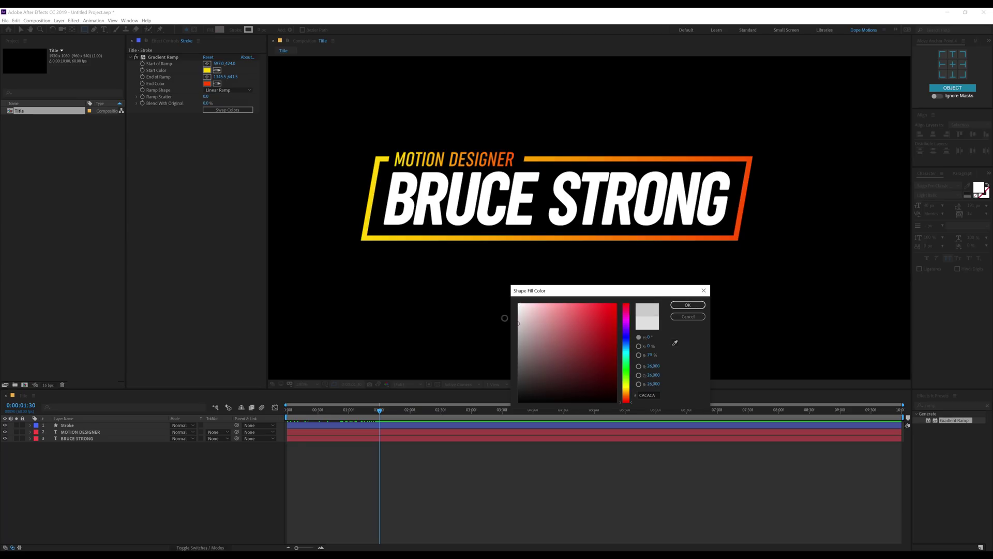
{"action": "left_click", "coordinate": [687, 305]}
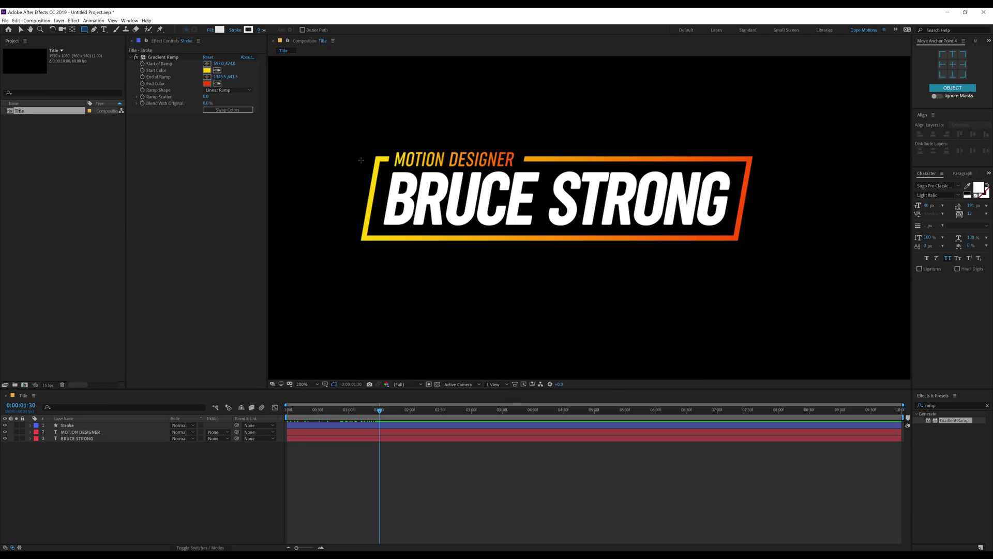
{"action": "mouse_move", "coordinate": [382, 169]}
{"action": "left_mouse_down"}
{"action": "mouse_move", "coordinate": [495, 216]}
{"action": "mouse_move", "coordinate": [809, 230]}
{"action": "left_mouse_up"}
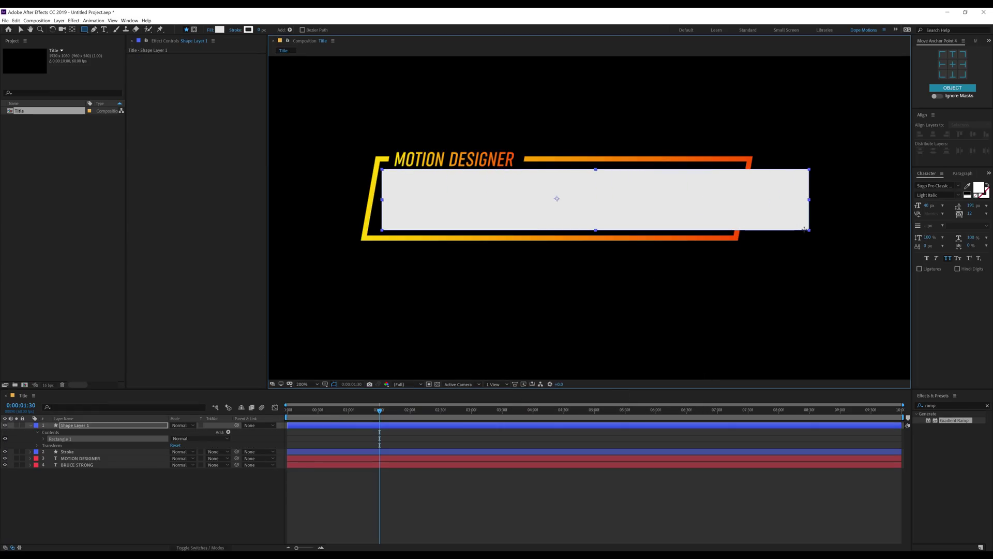
- Skew Rectangle 1 by 10 and move Shape Layer 1 below BRUCE STRONG
{"action": "left_click", "coordinate": [21, 30]}
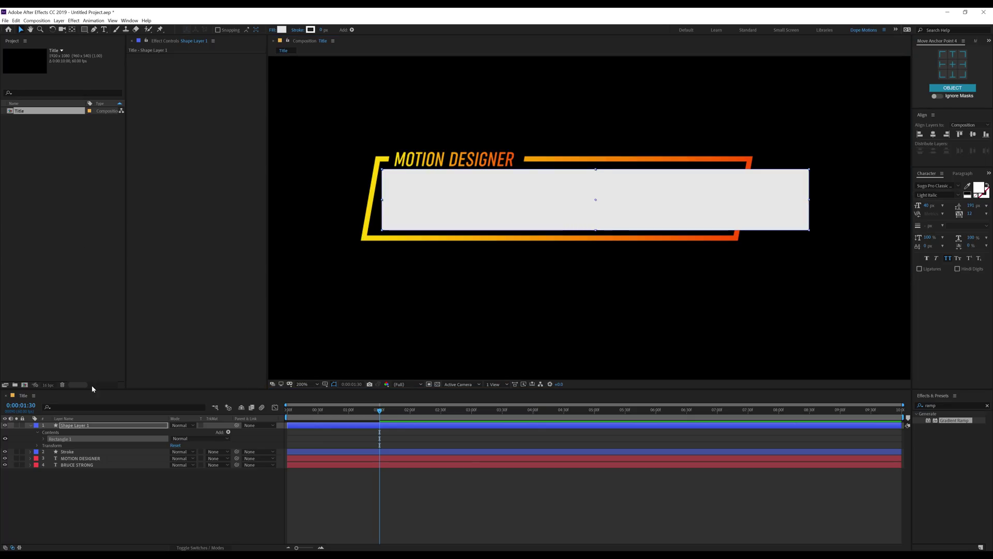
{"action": "left_click", "coordinate": [44, 439]}
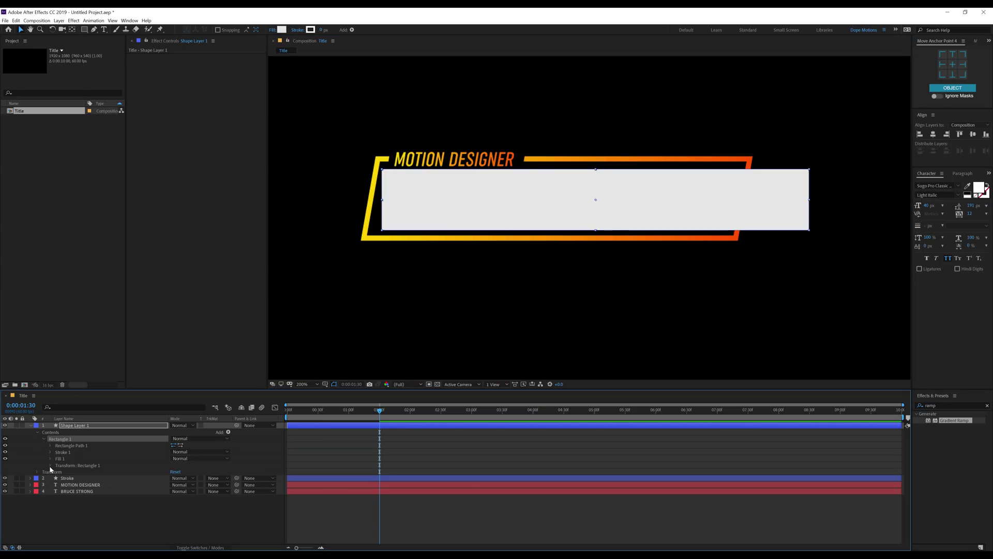
{"action": "left_click", "coordinate": [50, 466]}
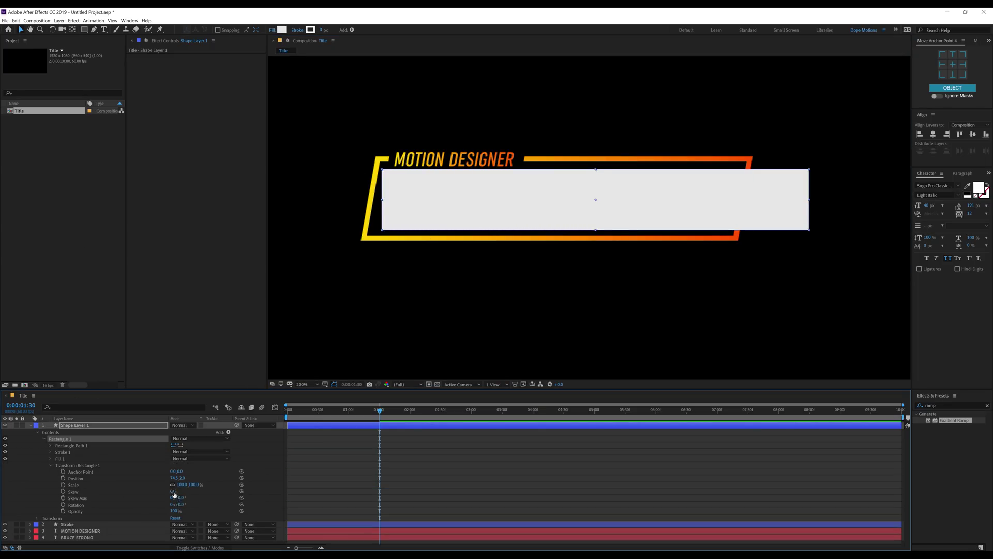
{"action": "left_click", "coordinate": [212, 495]}
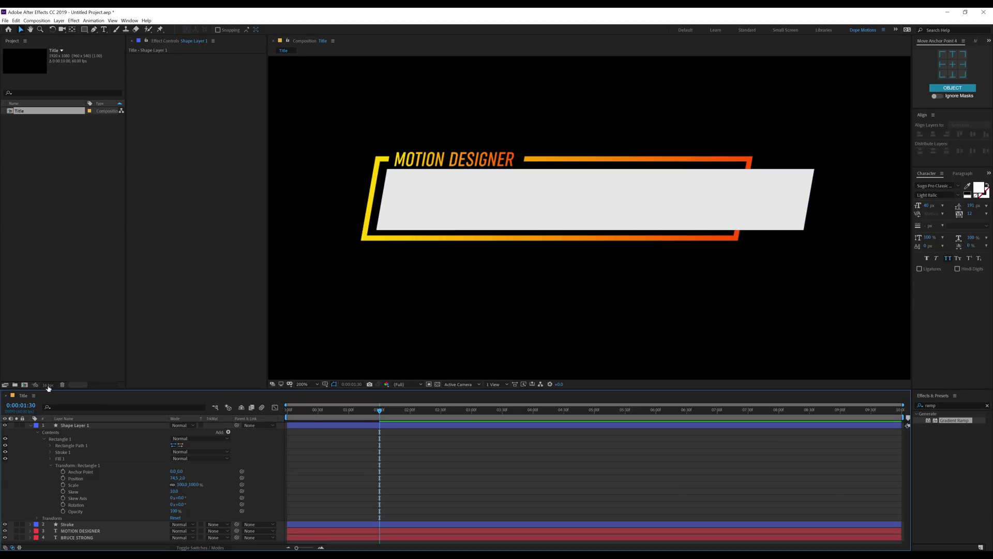
{"action": "left_click", "coordinate": [30, 425]}
{"action": "left_click_drag", "start_coordinate": [81, 427], "coordinate": [80, 448]}
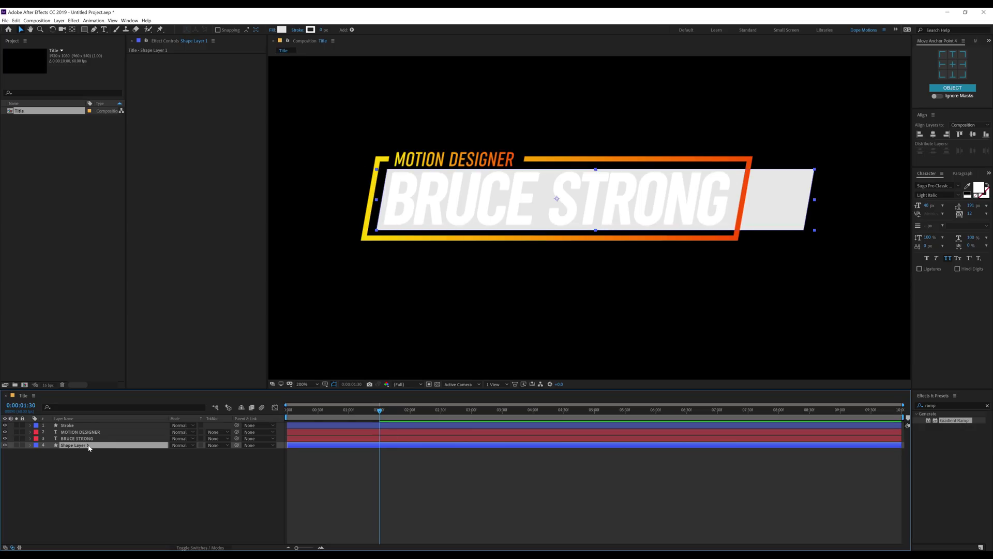
- Rename the white box layer to M
{"action": "key", "text": "Return"}
{"action": "type", "text": "M"}
{"action": "key", "text": "Return"}
{"action": "key", "text": "p"}
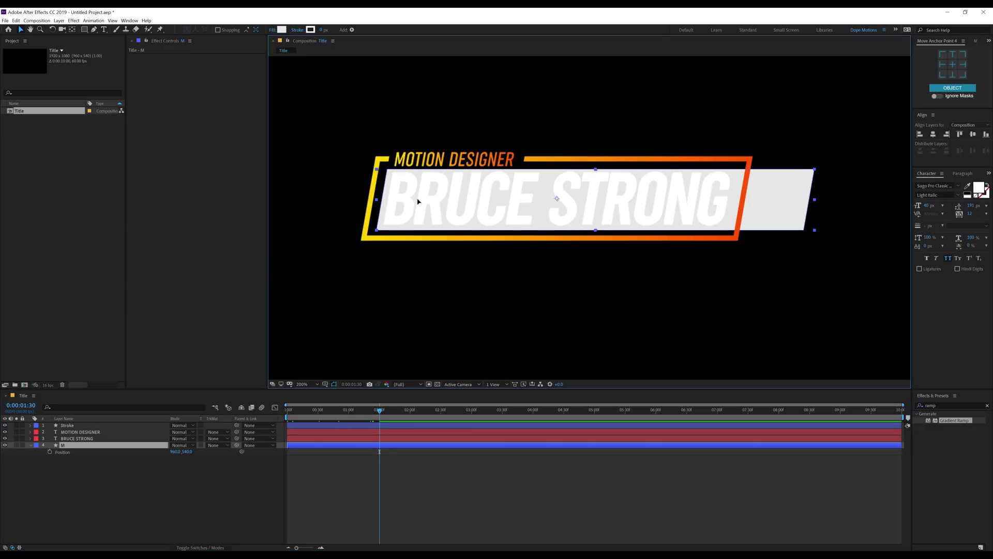
{"action": "left_click_drag", "start_coordinate": [418, 201], "coordinate": [777, 203]}
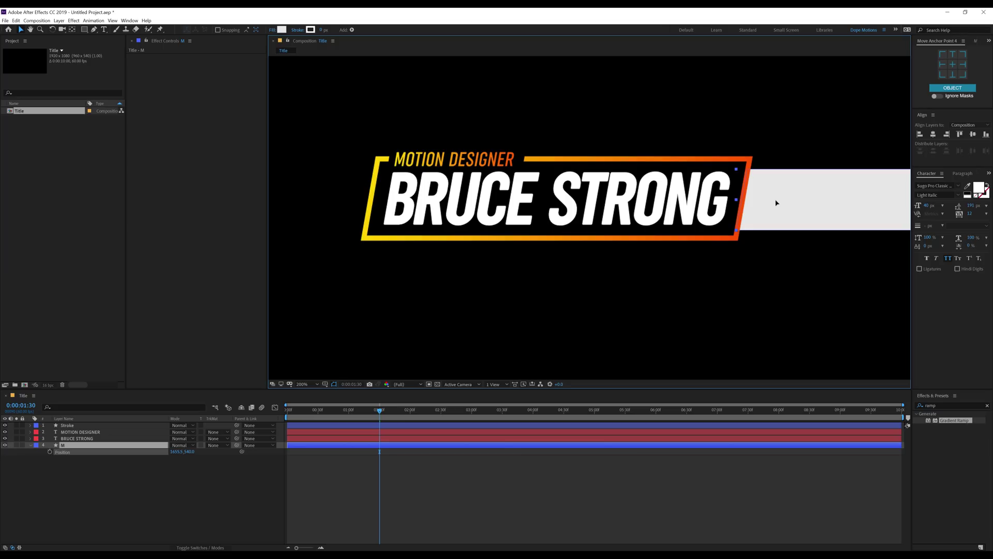
{"action": "left_click", "coordinate": [49, 451]}
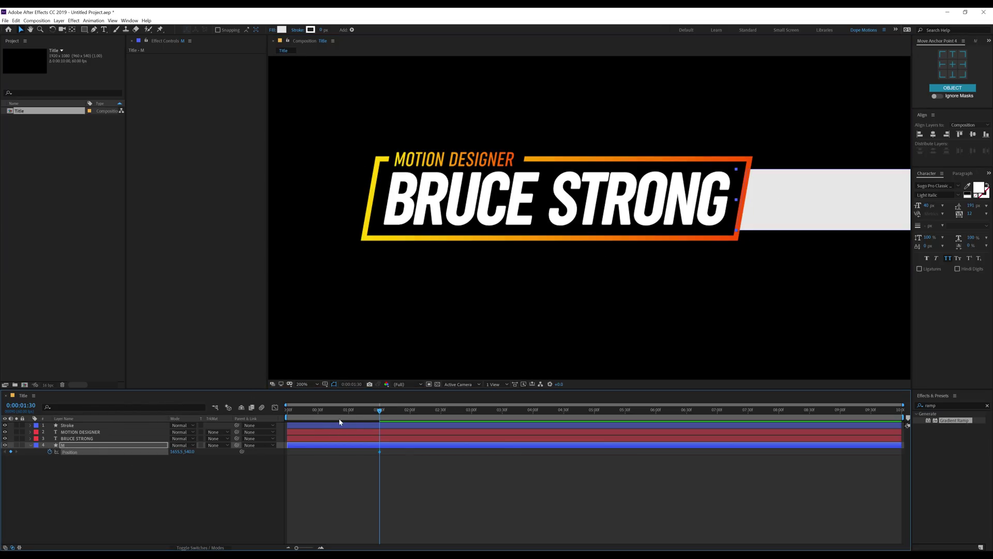
{"action": "left_click_drag", "start_coordinate": [352, 415], "coordinate": [287, 414]}
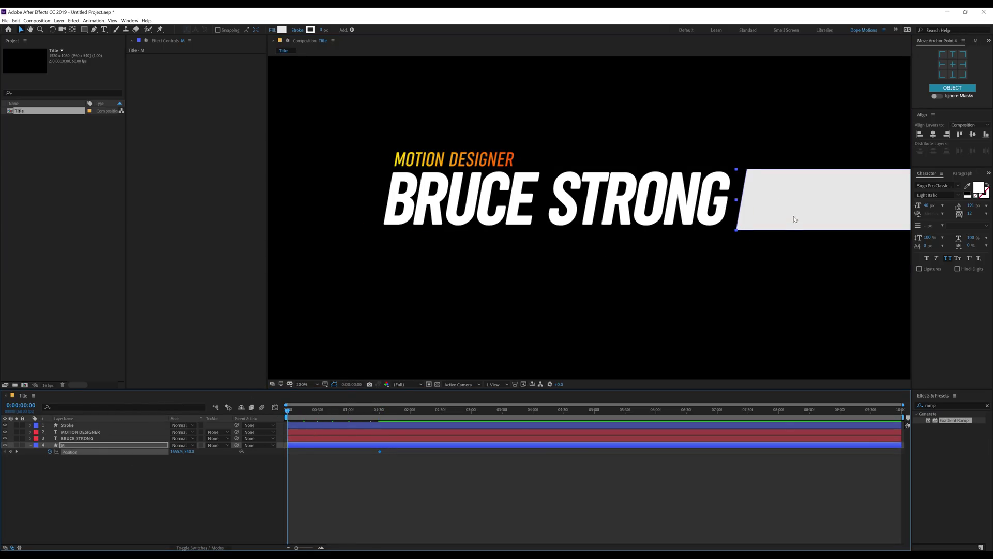
{"action": "left_click_drag", "start_coordinate": [795, 219], "coordinate": [436, 236]}
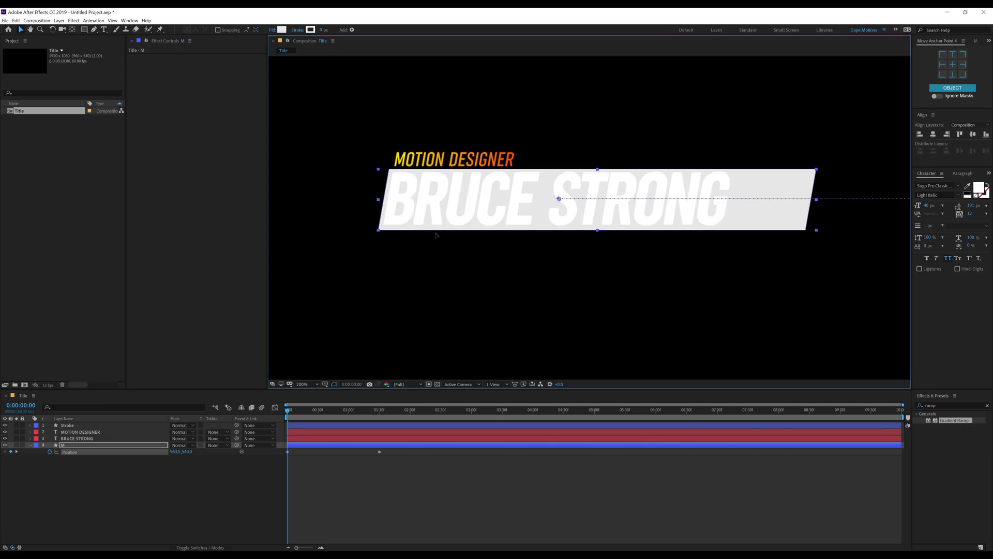
{"action": "left_click_drag", "start_coordinate": [371, 409], "coordinate": [380, 410]}
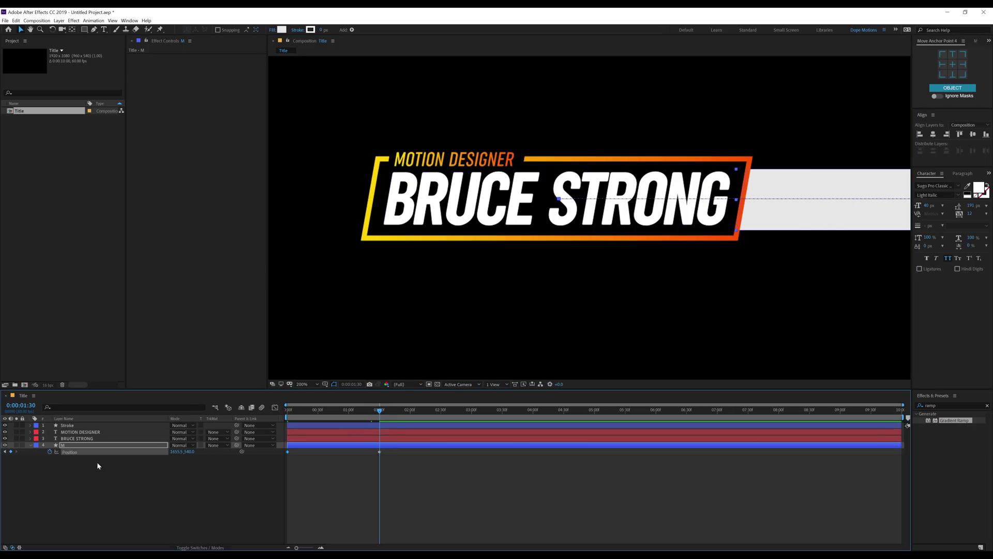
- Keyframe BRUCE STRONG's Position at 1:30 and offset it right at 0:00
{"action": "left_click", "coordinate": [80, 438]}
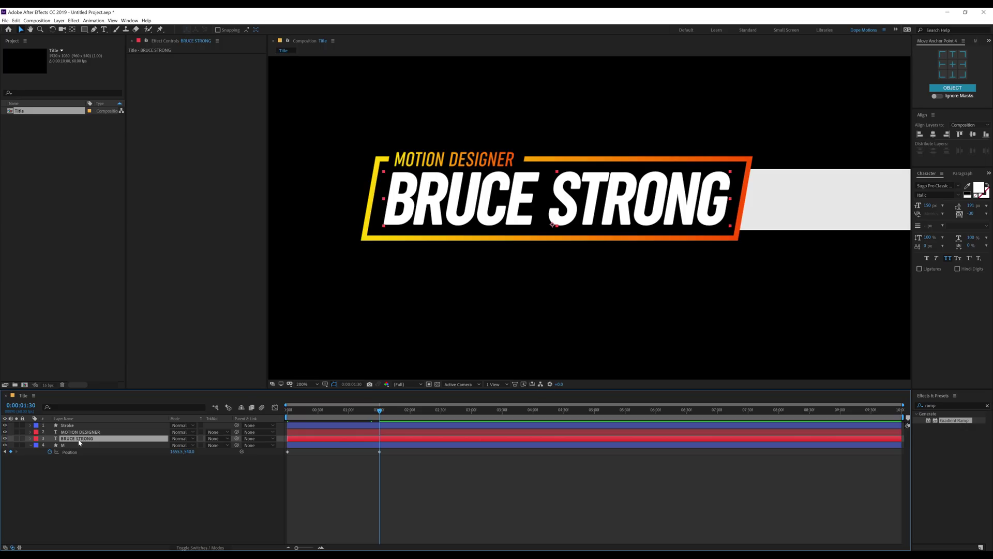
{"action": "key", "text": "alt+shift+p"}
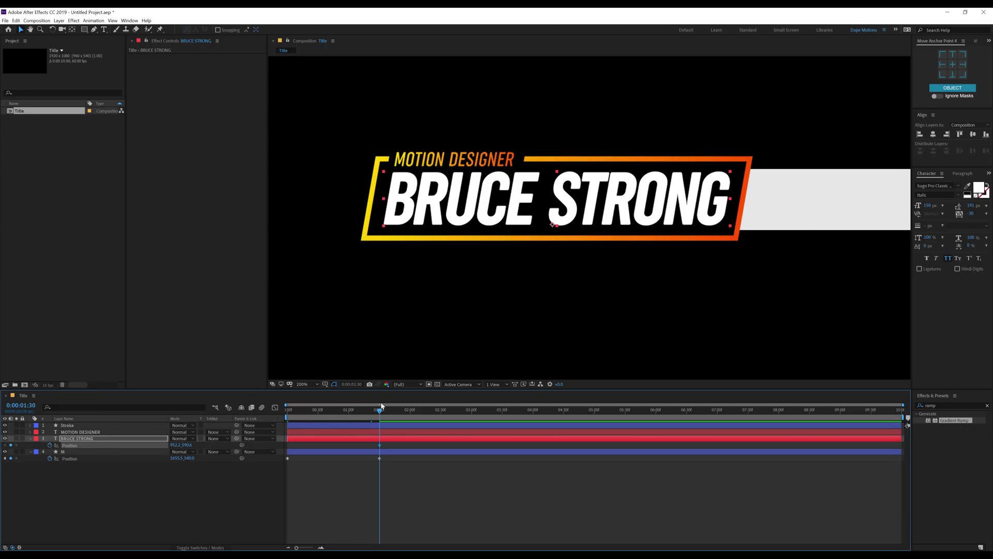
{"action": "left_click_drag", "start_coordinate": [371, 414], "coordinate": [288, 414]}
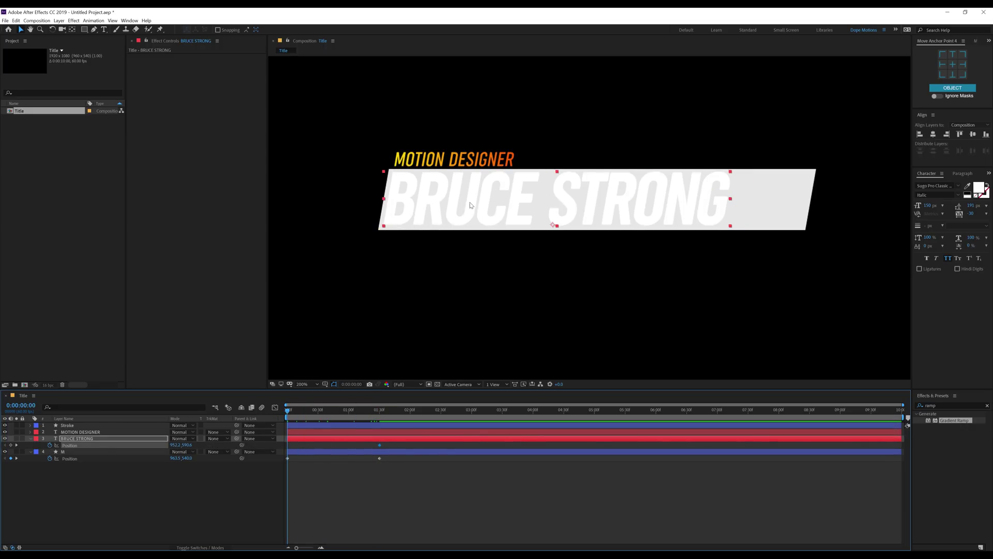
{"action": "left_click_drag", "start_coordinate": [472, 206], "coordinate": [551, 209]}
{"action": "key", "text": "ctrl+shift+a"}
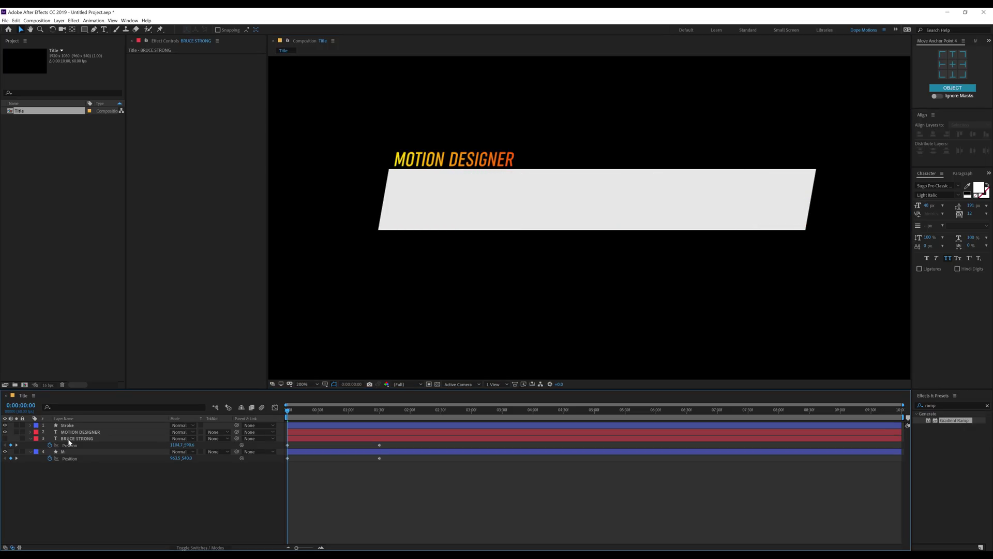
- Move BRUCE STRONG below M, set its matte to Alpha Inverted Matte "M", and preview
{"action": "left_click_drag", "start_coordinate": [69, 440], "coordinate": [75, 470]}
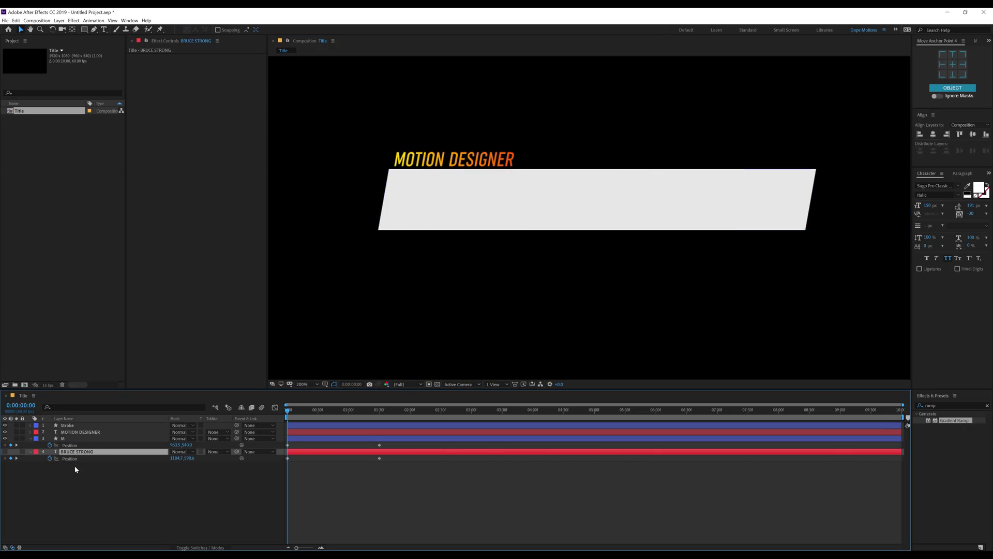
{"action": "left_click", "coordinate": [218, 455]}
{"action": "left_click", "coordinate": [220, 453]}
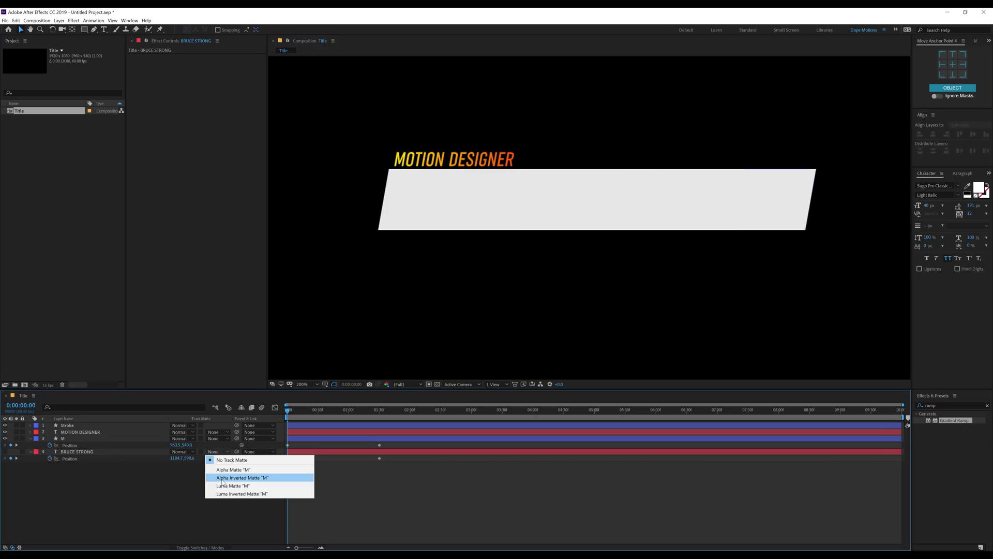
{"action": "left_click", "coordinate": [223, 479]}
{"action": "key", "text": "space"}
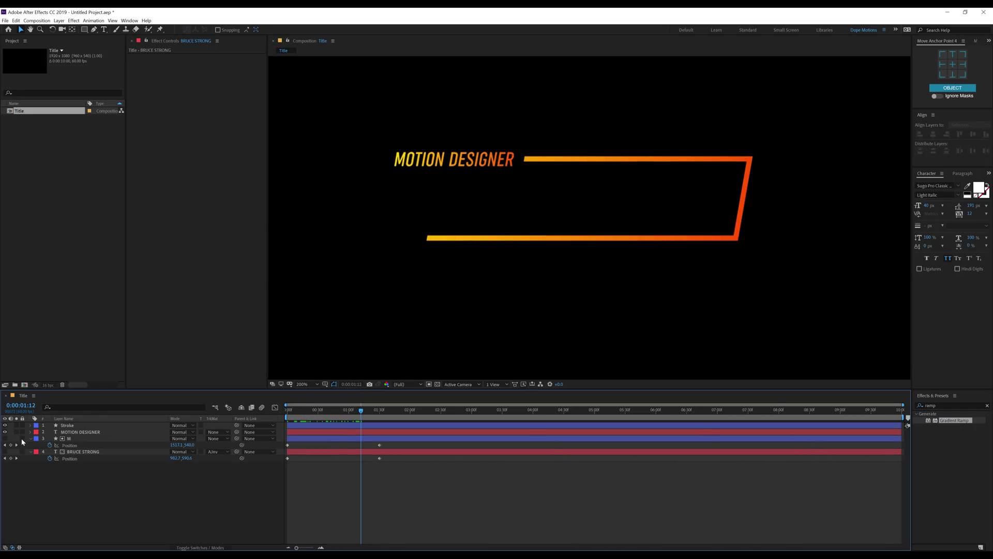
- Turn BRUCE STRONG's visibility back on and preview the title reveal from the start
{"action": "left_click", "coordinate": [5, 452]}
{"action": "key", "text": "space"}
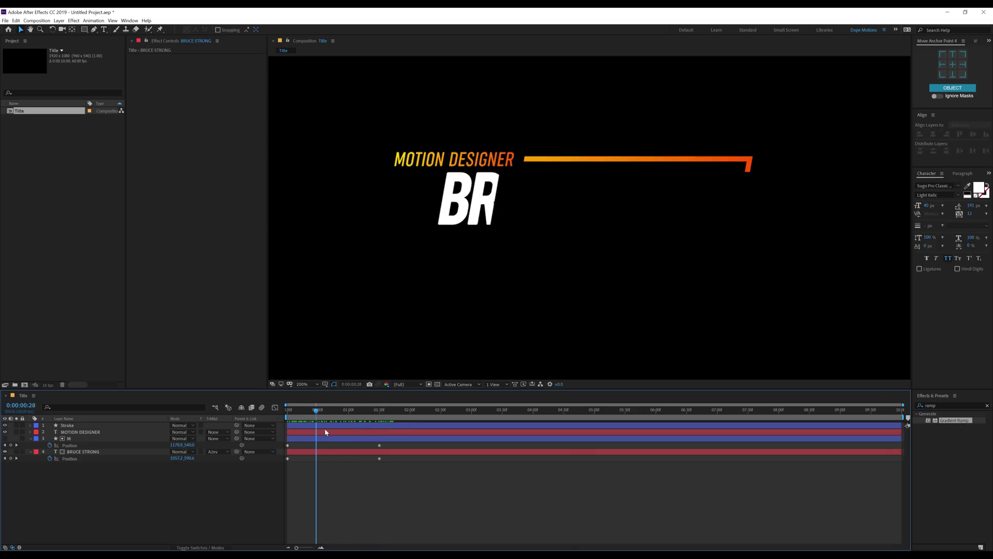
{"action": "mouse_move", "coordinate": [365, 430]}
{"action": "left_mouse_down"}
{"action": "mouse_move", "coordinate": [403, 430]}
{"action": "mouse_move", "coordinate": [295, 432]}
{"action": "mouse_move", "coordinate": [408, 430]}
{"action": "mouse_move", "coordinate": [380, 427]}
{"action": "left_mouse_up"}
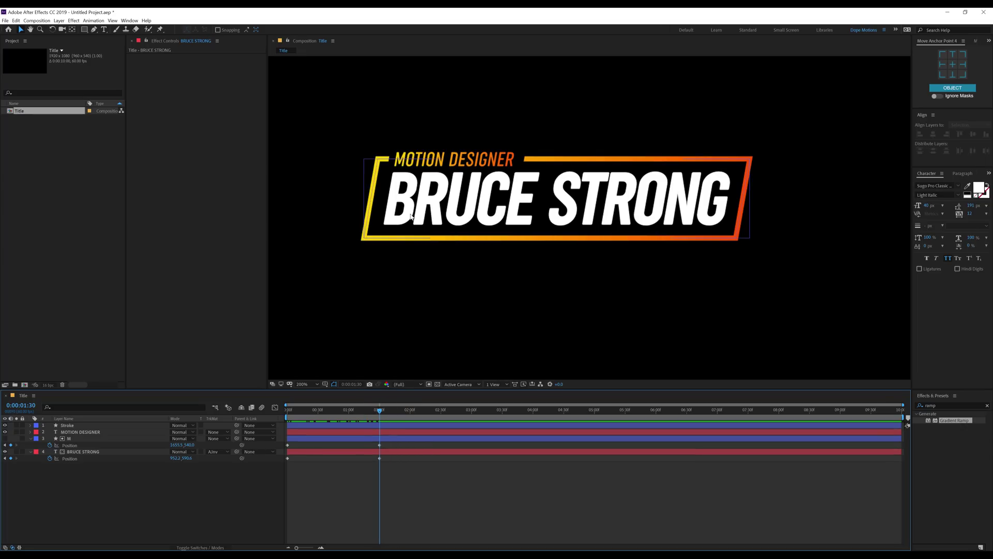
- Duplicate layer M as a visible M 2 and remove its Position animation
{"action": "left_click", "coordinate": [443, 159]}
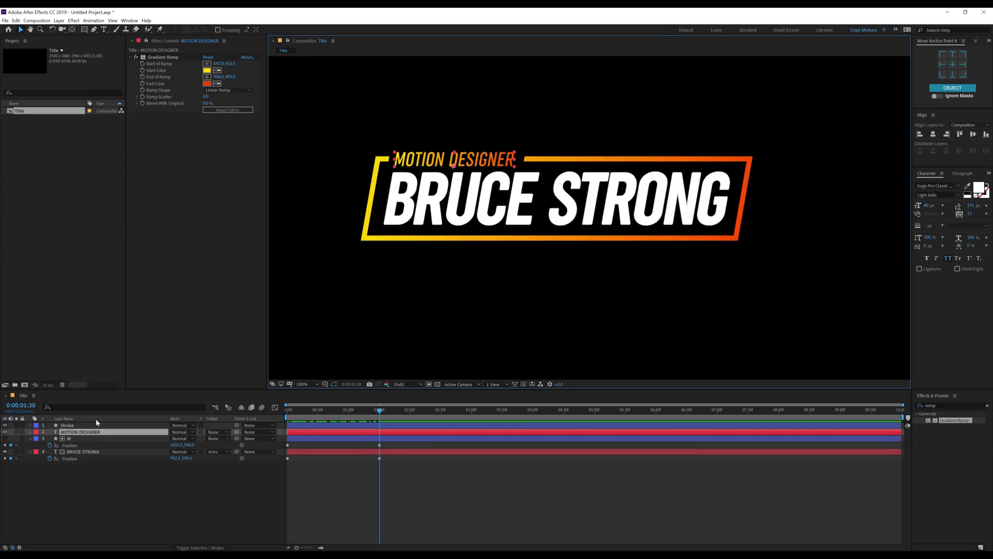
{"action": "left_click", "coordinate": [83, 475]}
{"action": "left_click", "coordinate": [70, 439]}
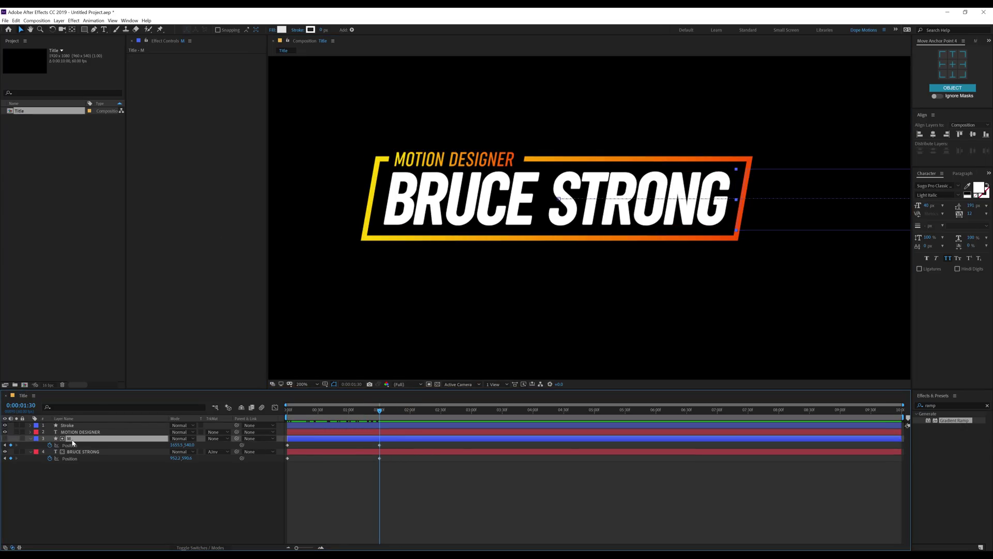
{"action": "key", "text": "ctrl+d"}
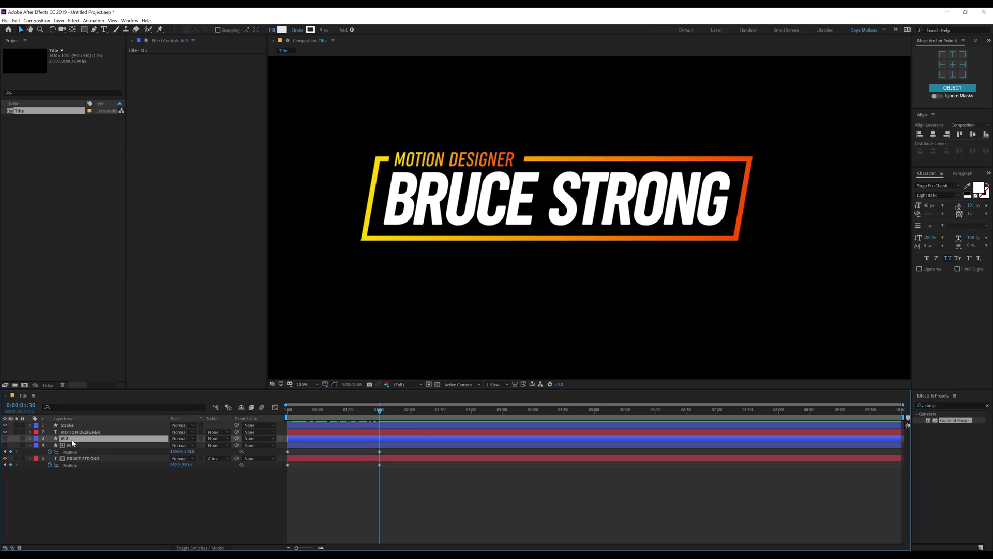
{"action": "left_click", "coordinate": [5, 438]}
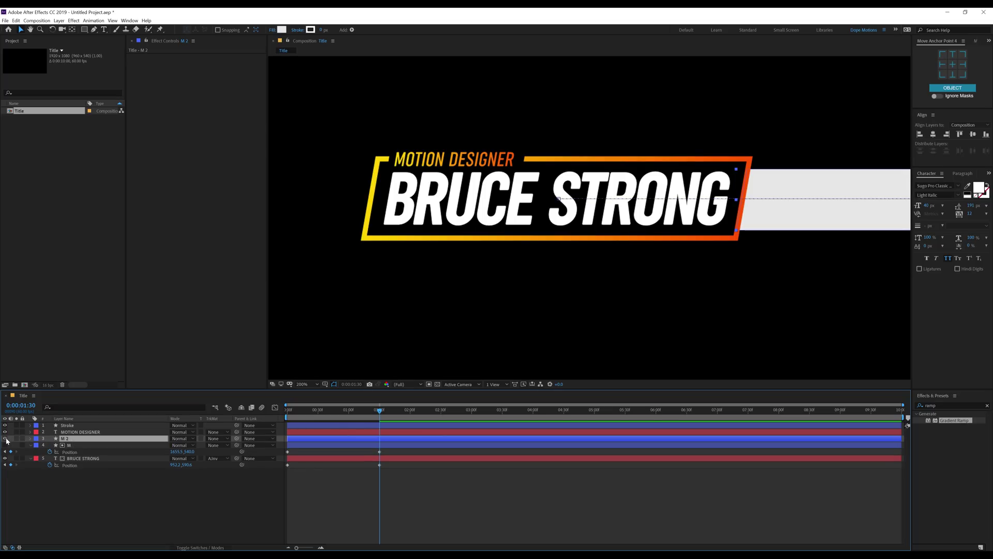
{"action": "key", "text": "p"}
{"action": "left_click", "coordinate": [49, 445]}
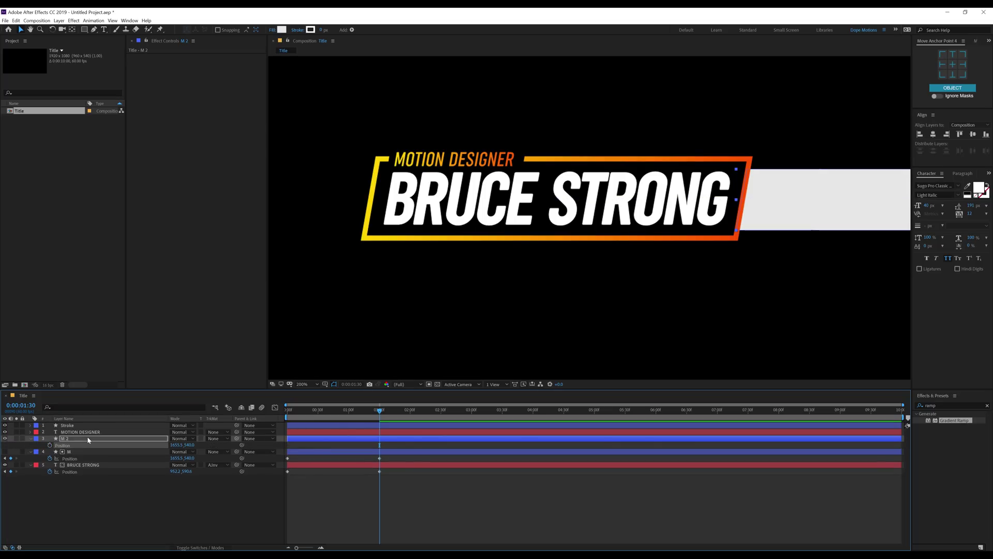
- Resize M 2 to about 345 wide and place it just left of MOTION DESIGNER
{"action": "key", "text": "u"}
{"action": "key", "text": "u"}
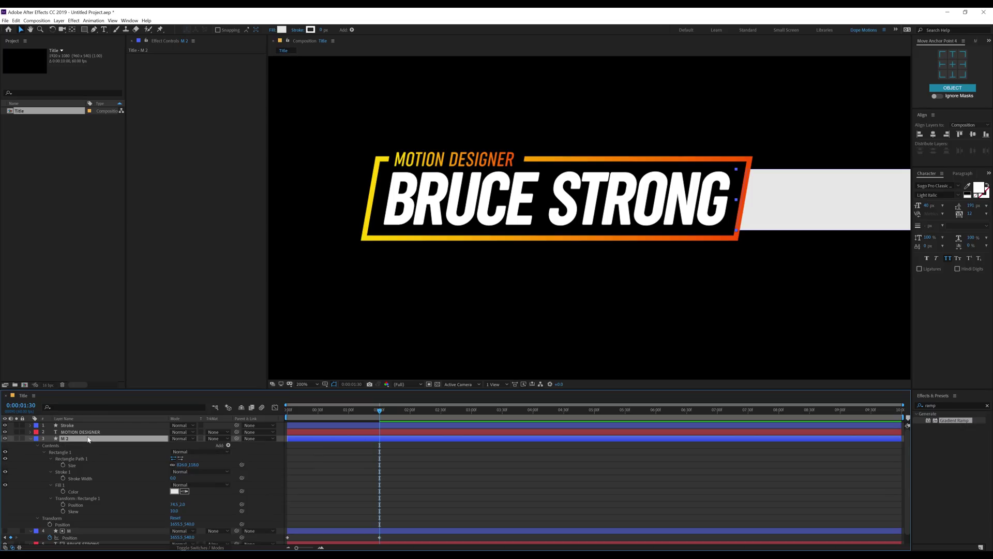
{"action": "mouse_move", "coordinate": [180, 465]}
{"action": "left_mouse_down"}
{"action": "mouse_move", "coordinate": [142, 465]}
{"action": "mouse_move", "coordinate": [172, 465]}
{"action": "left_mouse_up"}
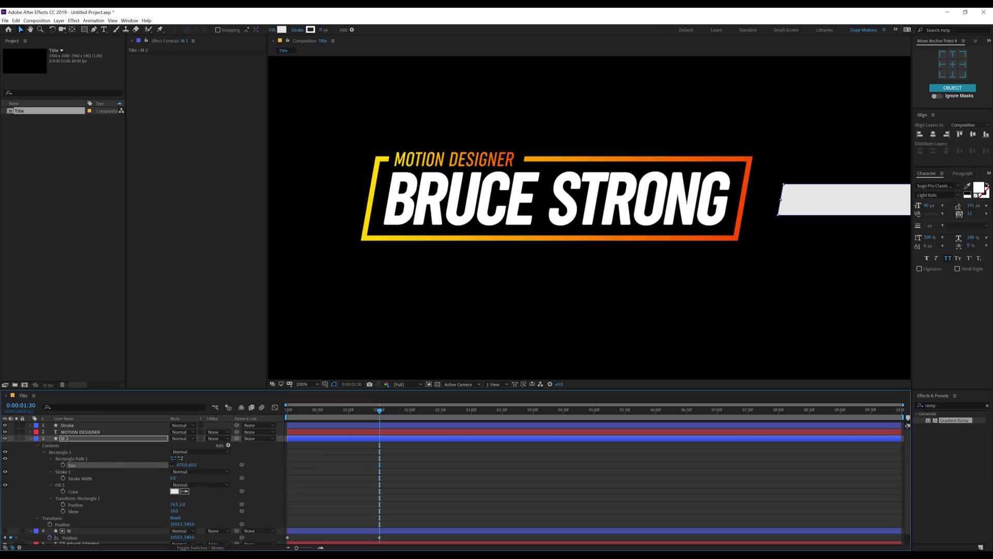
{"action": "left_click_drag", "start_coordinate": [874, 192], "coordinate": [407, 156]}
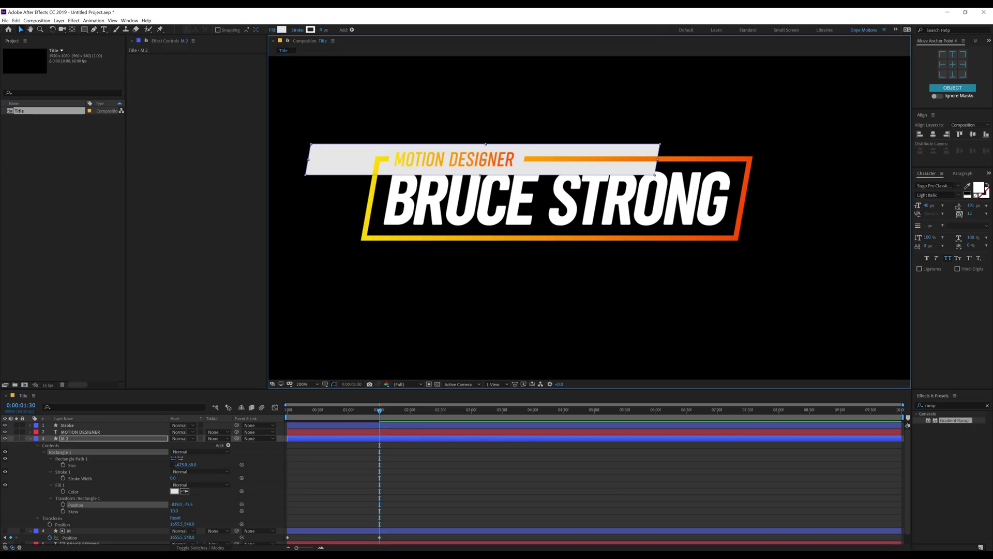
{"action": "left_click_drag", "start_coordinate": [176, 464], "coordinate": [152, 465]}
{"action": "left_click_drag", "start_coordinate": [489, 169], "coordinate": [344, 171]}
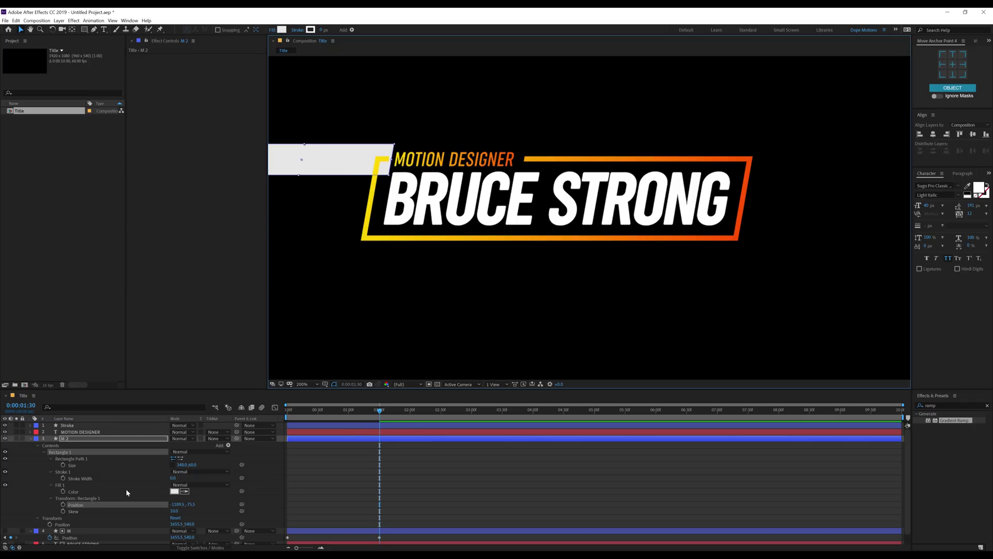
- Set an M 2 Position keyframe of (1655.5, 540.0) at 1:30
{"action": "left_click", "coordinate": [68, 439]}
{"action": "key", "text": "u"}
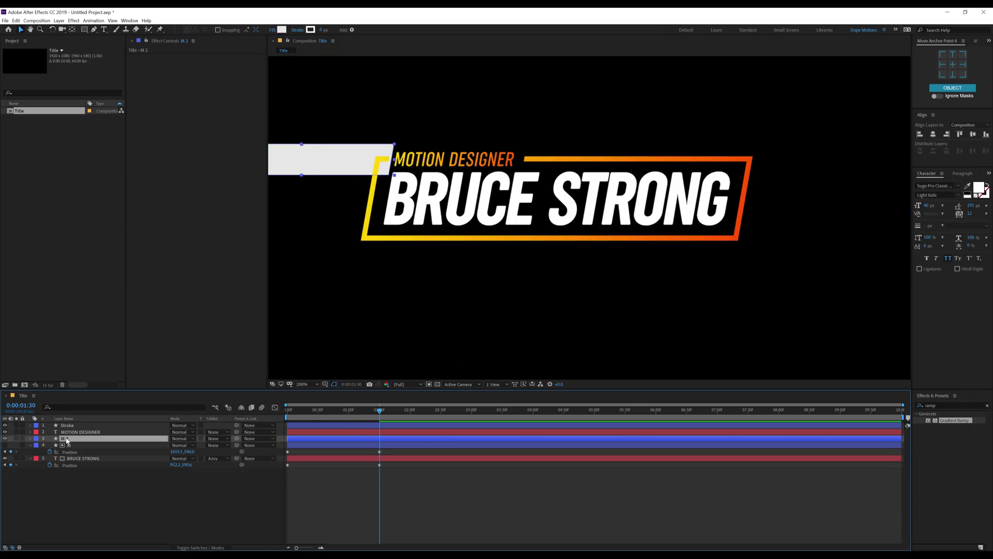
{"action": "key", "text": "p"}
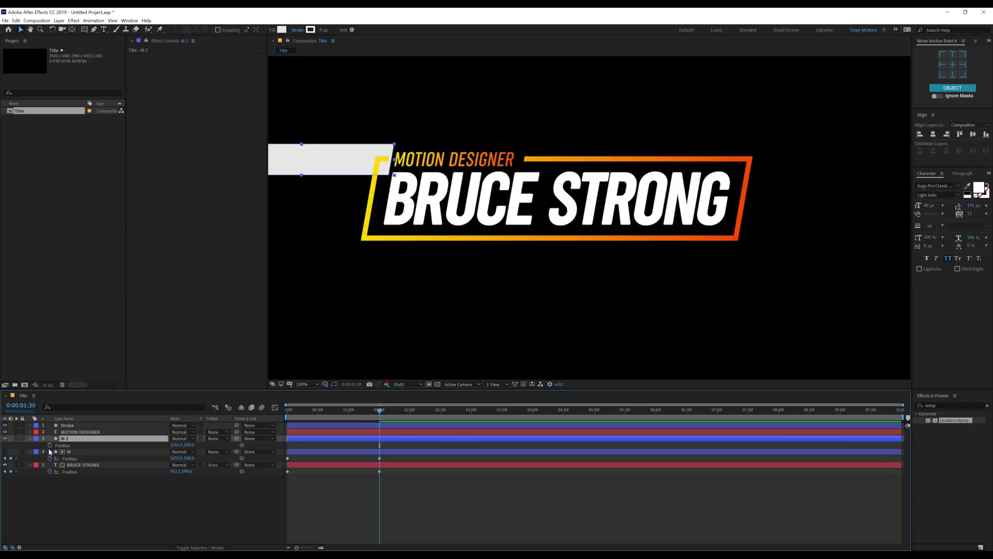
{"action": "left_click", "coordinate": [50, 445]}
- At 0:00, shift the white M 2 bar to the right for its start position
{"action": "left_click_drag", "start_coordinate": [374, 410], "coordinate": [288, 411]}
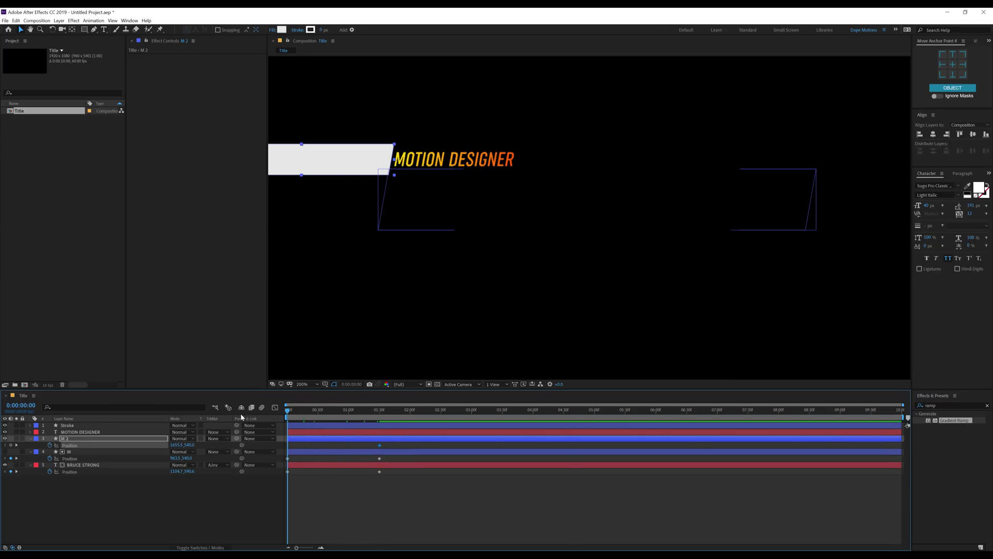
{"action": "left_click_drag", "start_coordinate": [379, 165], "coordinate": [506, 168]}
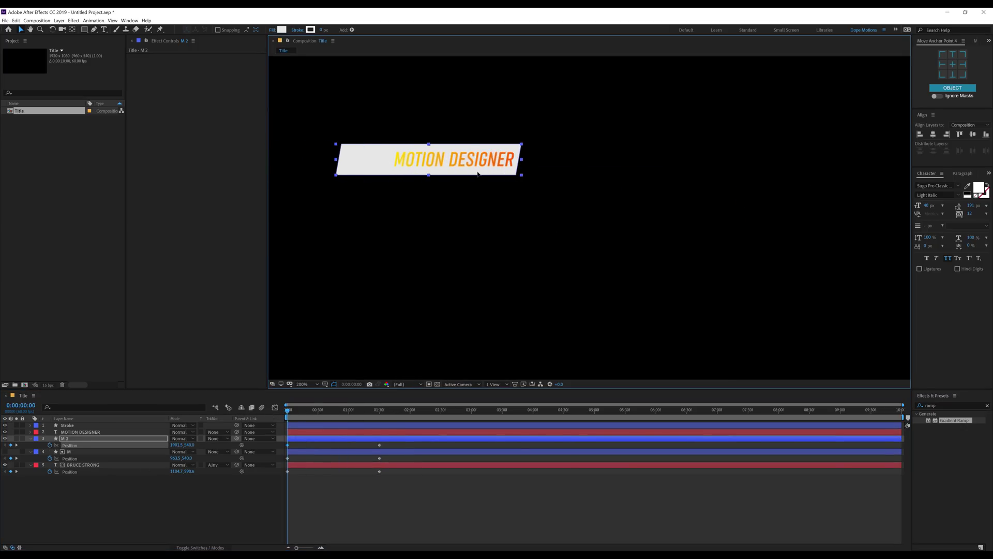
{"action": "left_click", "coordinate": [378, 409]}
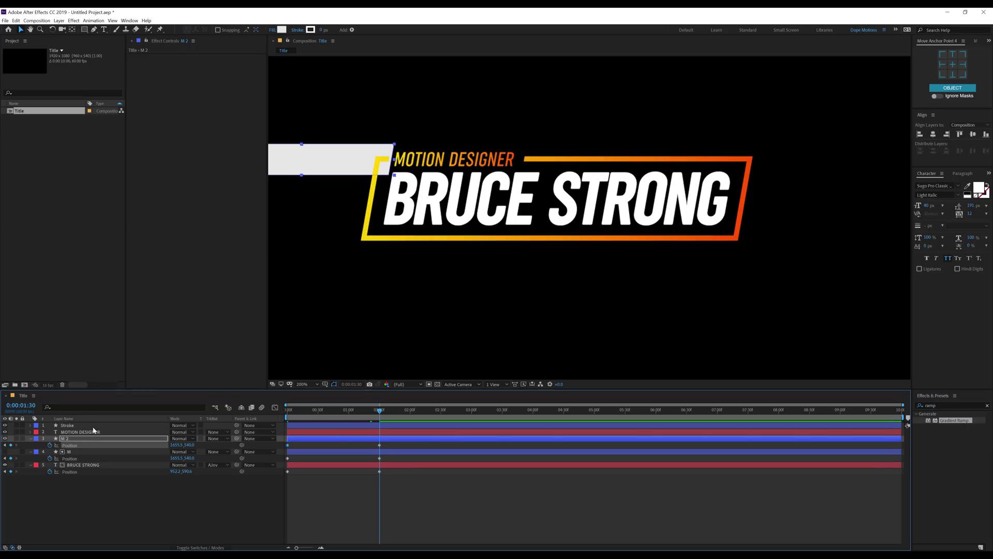
- Keyframe MOTION DESIGNER's Position at 1:30, start it left over the bar at 0:00, and preview
{"action": "left_click", "coordinate": [75, 432]}
{"action": "key", "text": "p"}
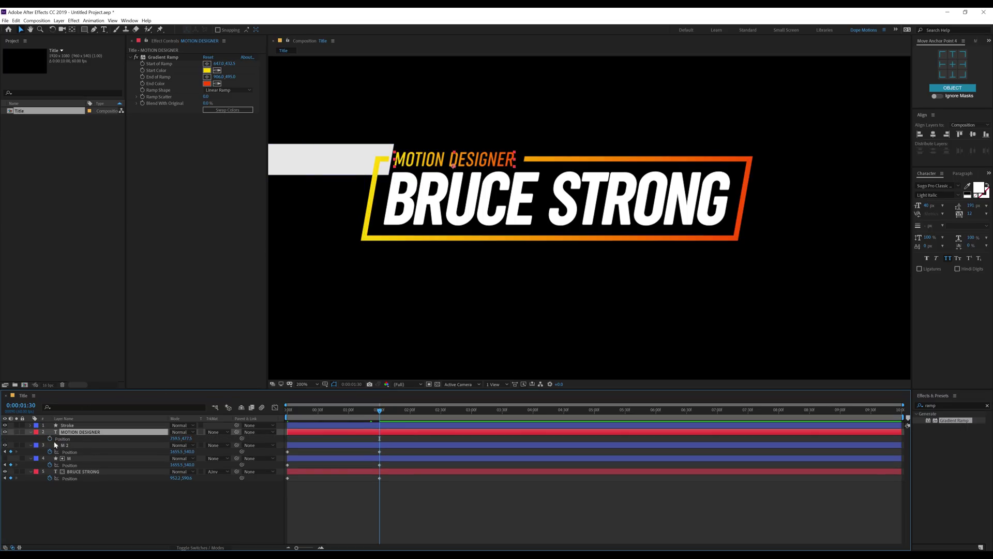
{"action": "left_click", "coordinate": [50, 438]}
{"action": "left_click_drag", "start_coordinate": [367, 414], "coordinate": [275, 415]}
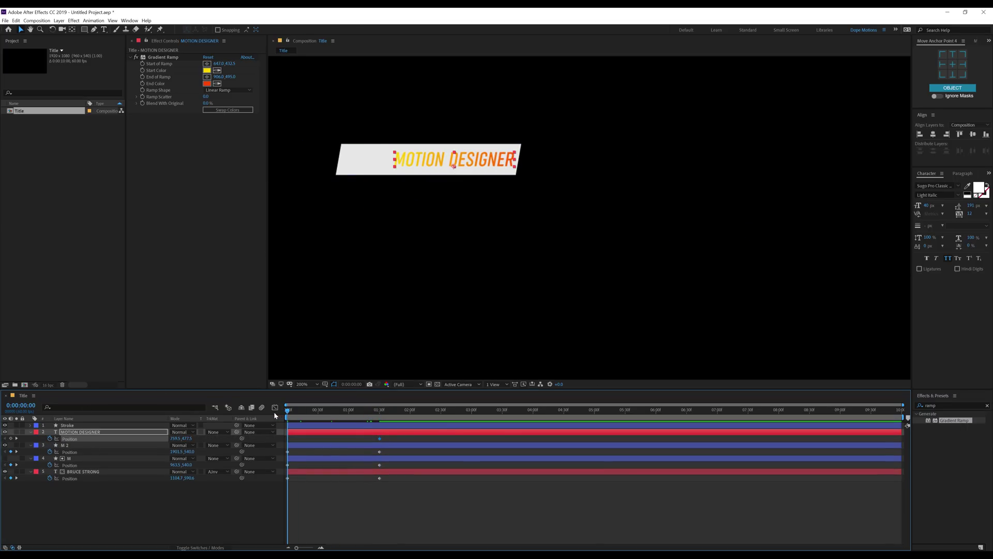
{"action": "left_click_drag", "start_coordinate": [428, 166], "coordinate": [462, 166]}
{"action": "left_click_drag", "start_coordinate": [470, 165], "coordinate": [486, 165]}
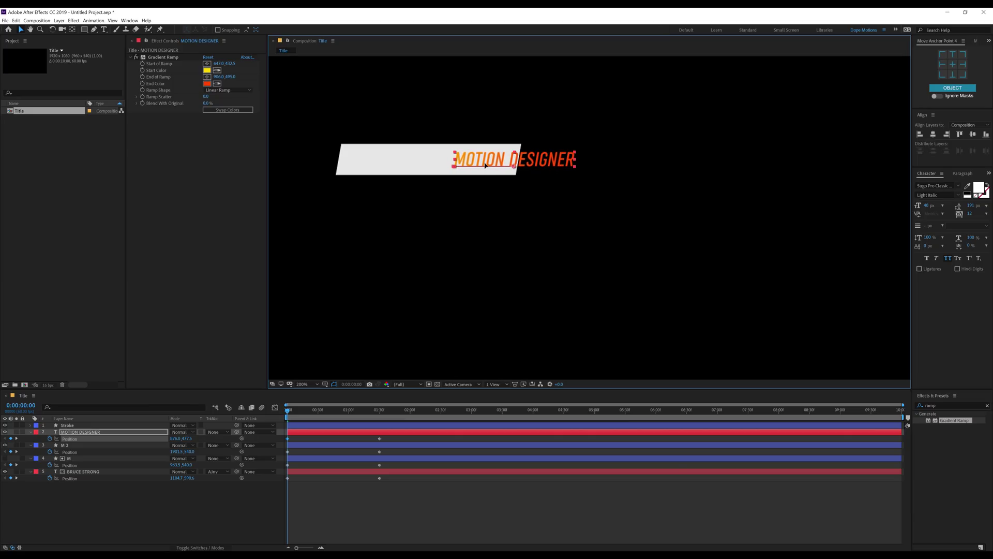
{"action": "left_click_drag", "start_coordinate": [288, 411], "coordinate": [359, 410]}
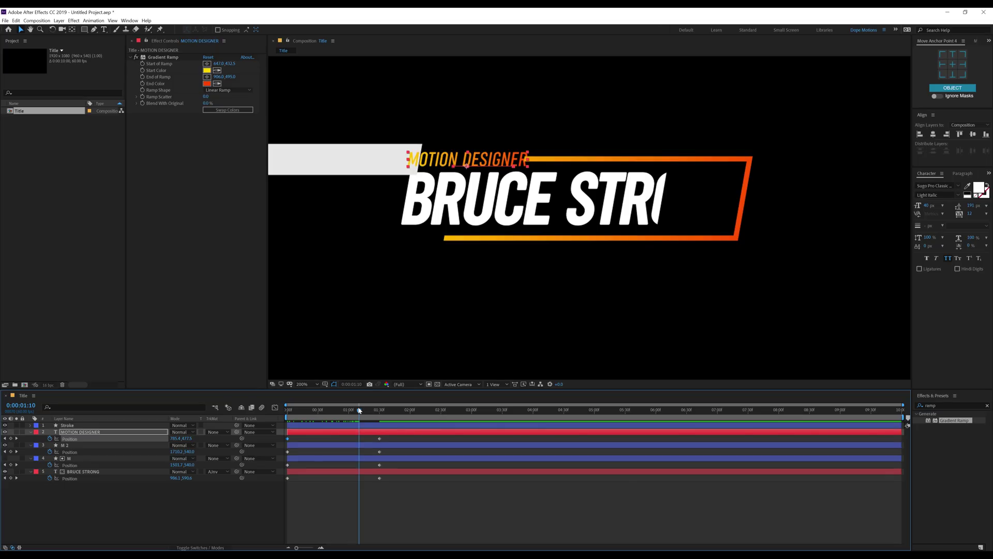
{"action": "key", "text": "Home"}
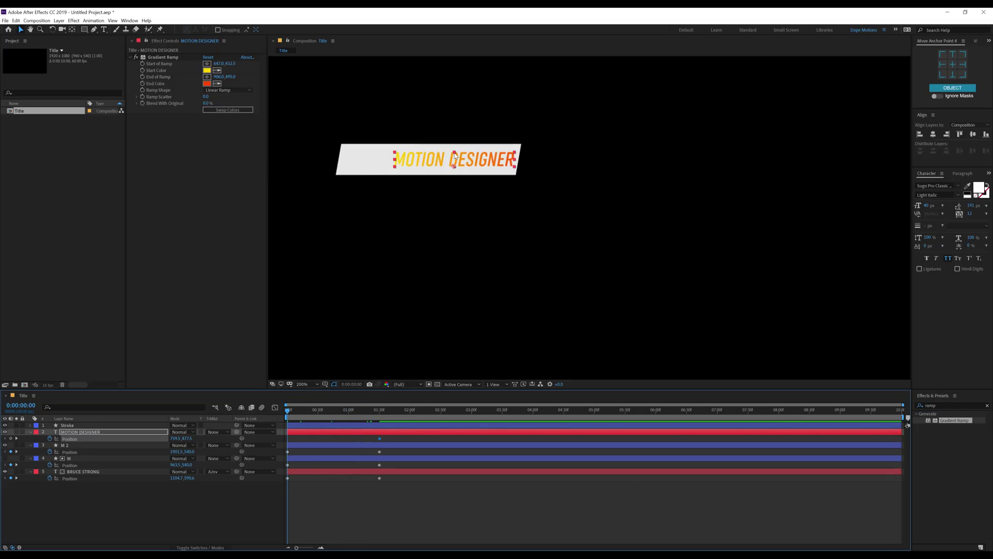
{"action": "left_click_drag", "start_coordinate": [453, 164], "coordinate": [399, 163]}
{"action": "key", "text": "space"}
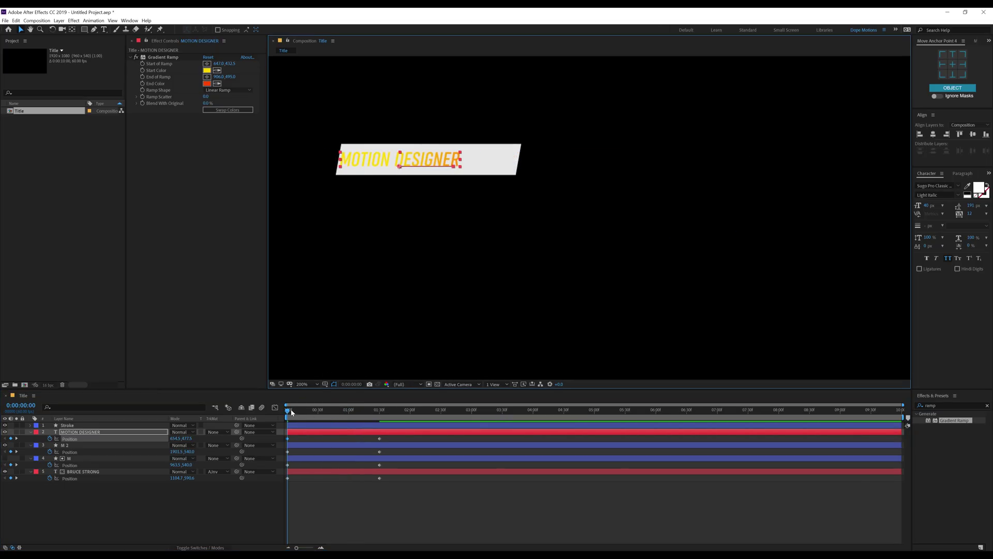
- Put MOTION DESIGNER below M 2 with Alpha Inverted Matte "M 2" and preview the reveal
{"action": "left_click_drag", "start_coordinate": [387, 414], "coordinate": [331, 415]}
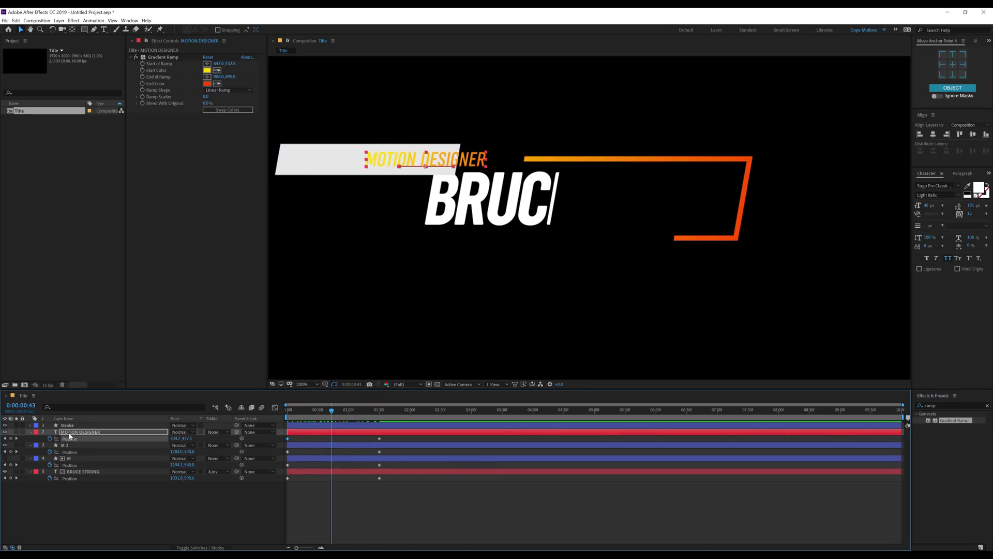
{"action": "left_click", "coordinate": [92, 440]}
{"action": "left_click_drag", "start_coordinate": [78, 436], "coordinate": [74, 448]}
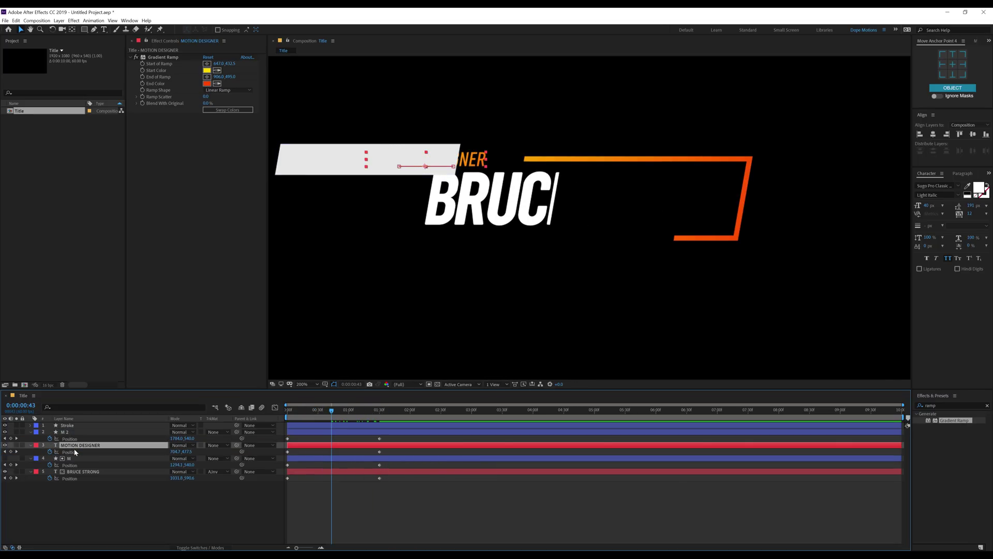
{"action": "left_click", "coordinate": [207, 445]}
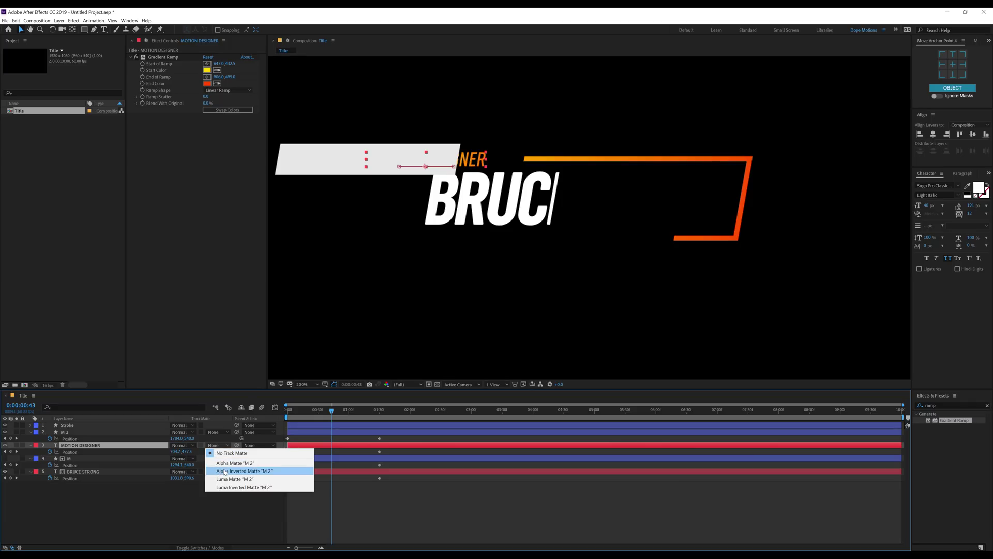
{"action": "left_click", "coordinate": [227, 467]}
{"action": "left_click_drag", "start_coordinate": [334, 411], "coordinate": [299, 423]}
{"action": "key", "text": "space"}
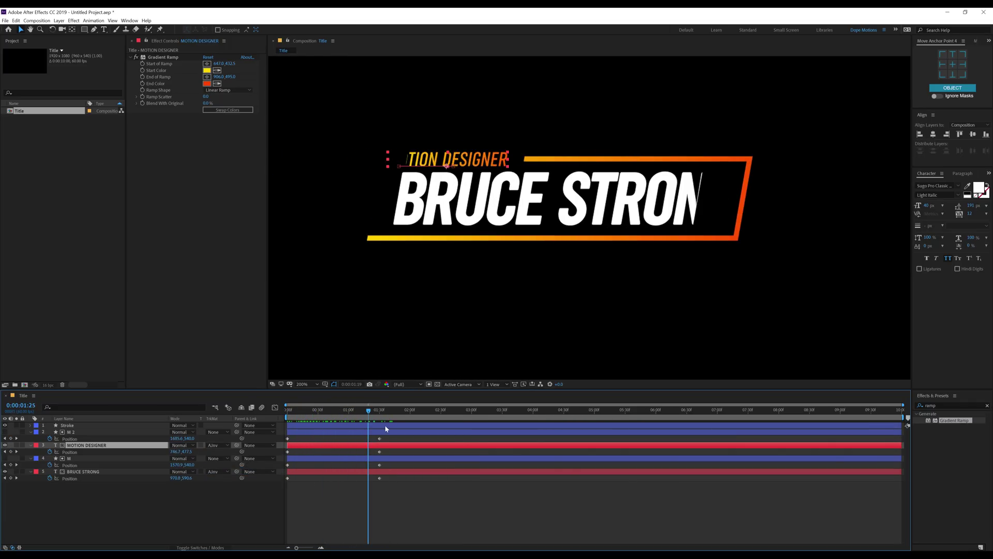
{"action": "key", "text": "space"}
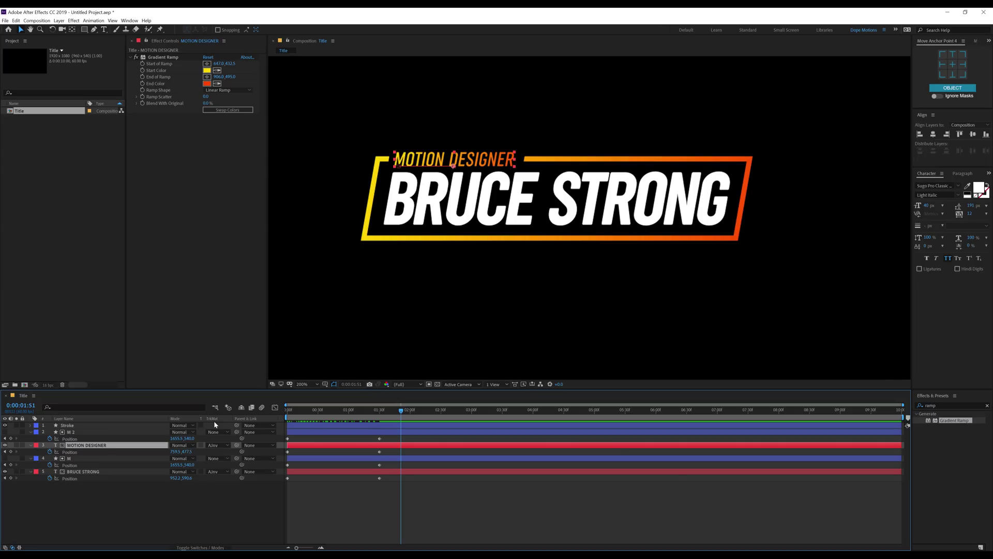
- Delay the Stroke layer to start at 0:00:30 and preview the animation
{"action": "left_click", "coordinate": [202, 517]}
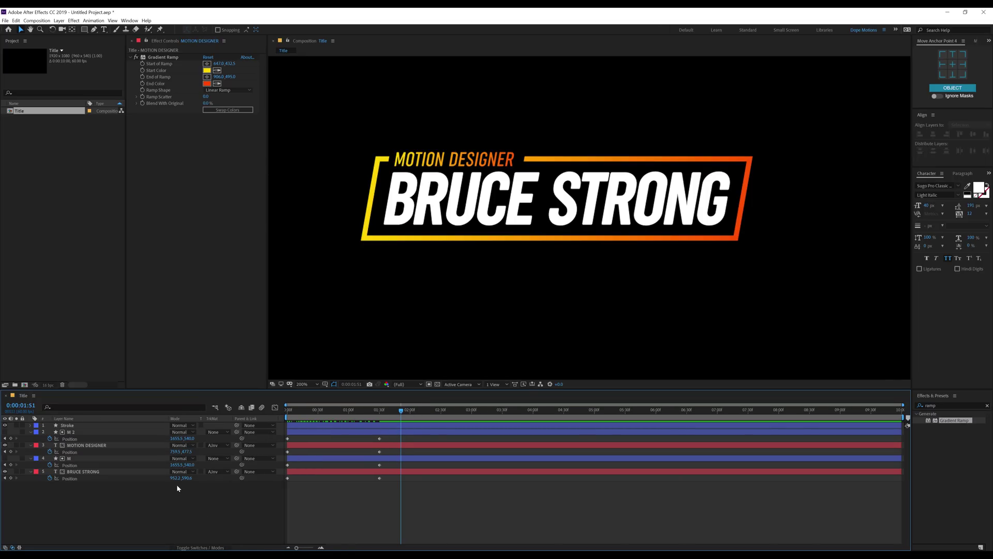
{"action": "key", "text": "ctrl+a"}
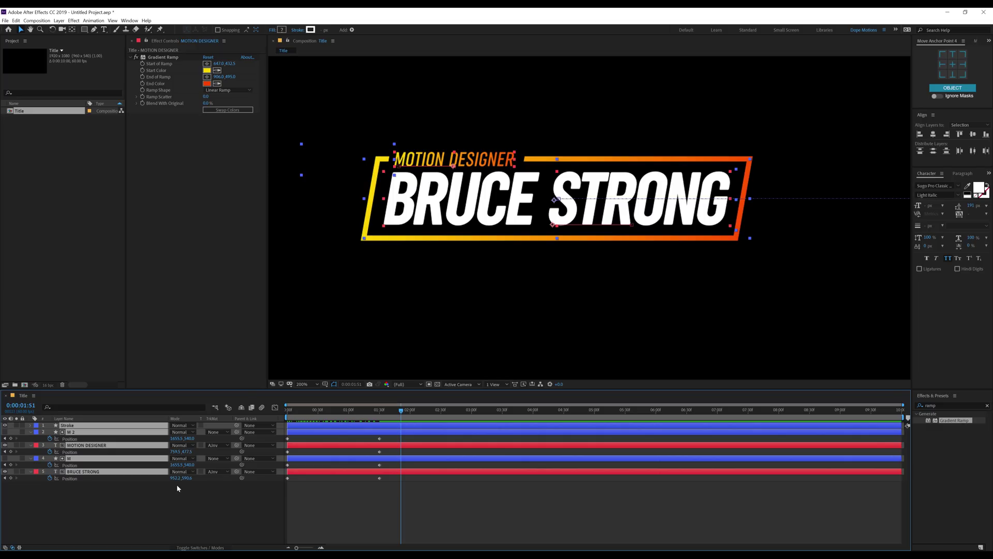
{"action": "key", "text": "u"}
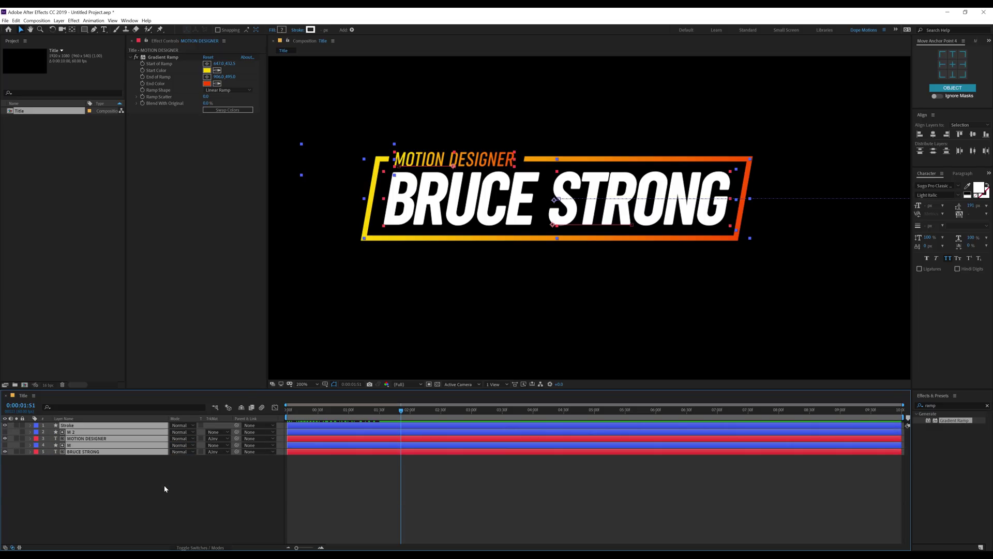
{"action": "key", "text": "u"}
{"action": "left_click", "coordinate": [170, 486]}
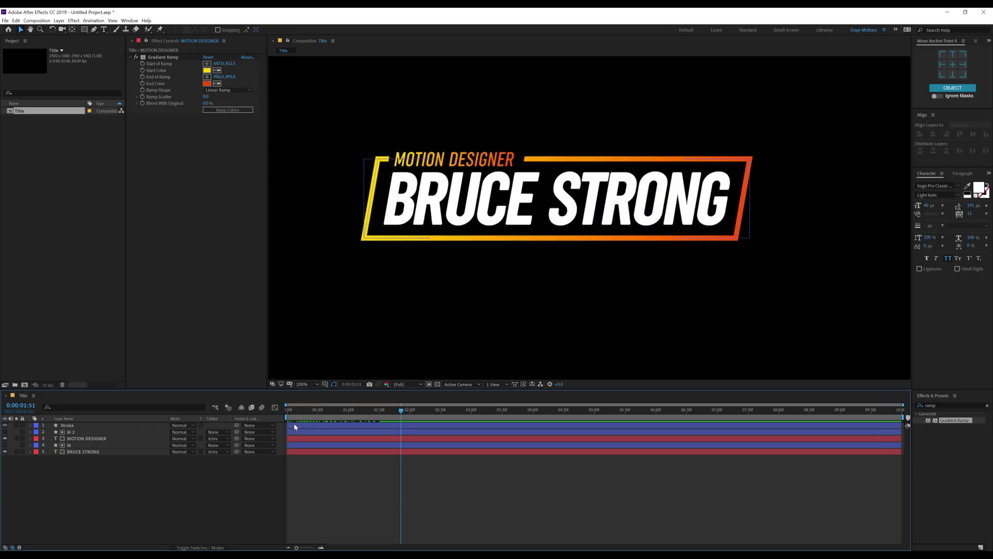
{"action": "left_click", "coordinate": [294, 425]}
{"action": "mouse_move", "coordinate": [328, 416]}
{"action": "left_mouse_down"}
{"action": "mouse_move", "coordinate": [350, 417]}
{"action": "mouse_move", "coordinate": [318, 417]}
{"action": "mouse_move", "coordinate": [328, 428]}
{"action": "left_mouse_up"}
{"action": "key", "text": "space"}
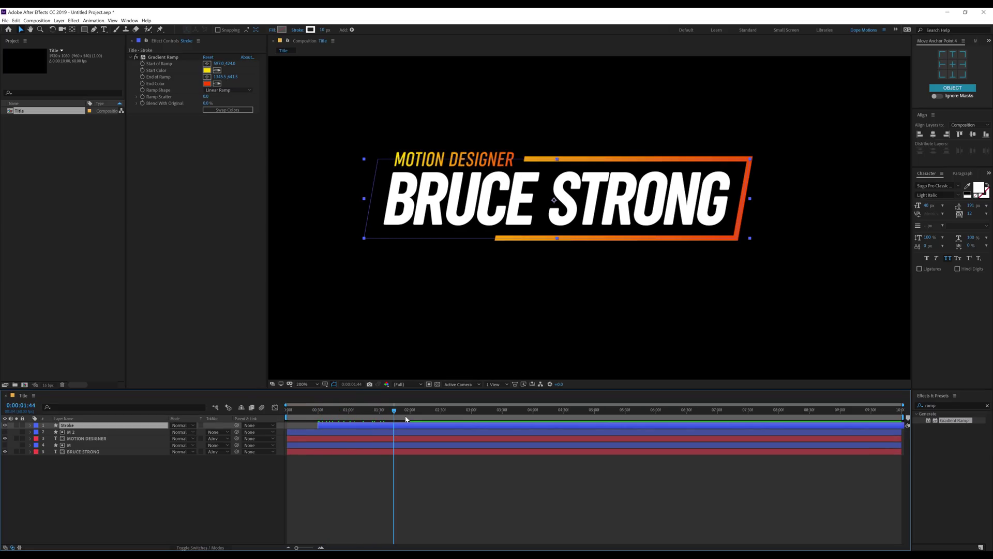
- Give all title keyframes strong easing in the Graph Editor's speed graph
{"action": "left_click_drag", "start_coordinate": [100, 475], "coordinate": [120, 425]}
{"action": "key", "text": "u"}
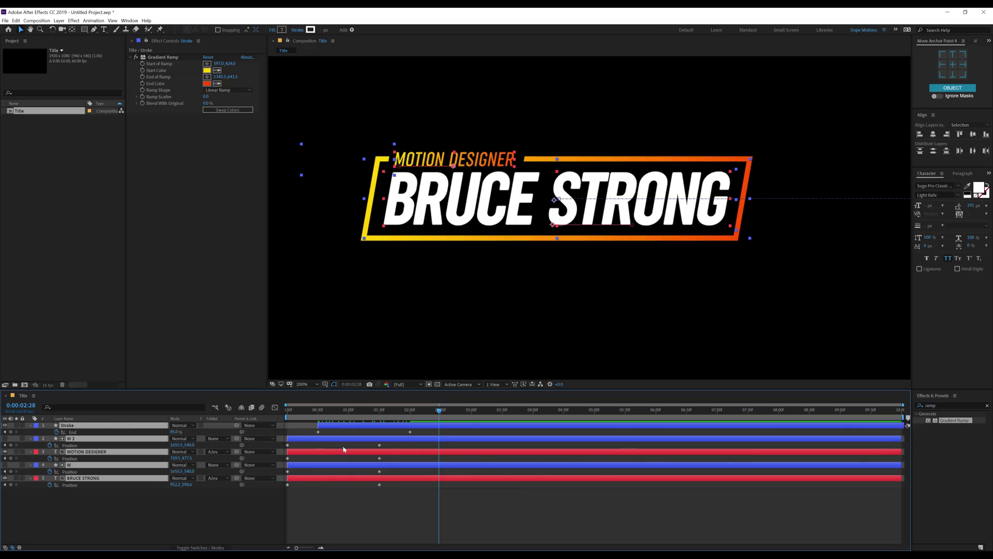
{"action": "left_click_drag", "start_coordinate": [417, 435], "coordinate": [285, 491]}
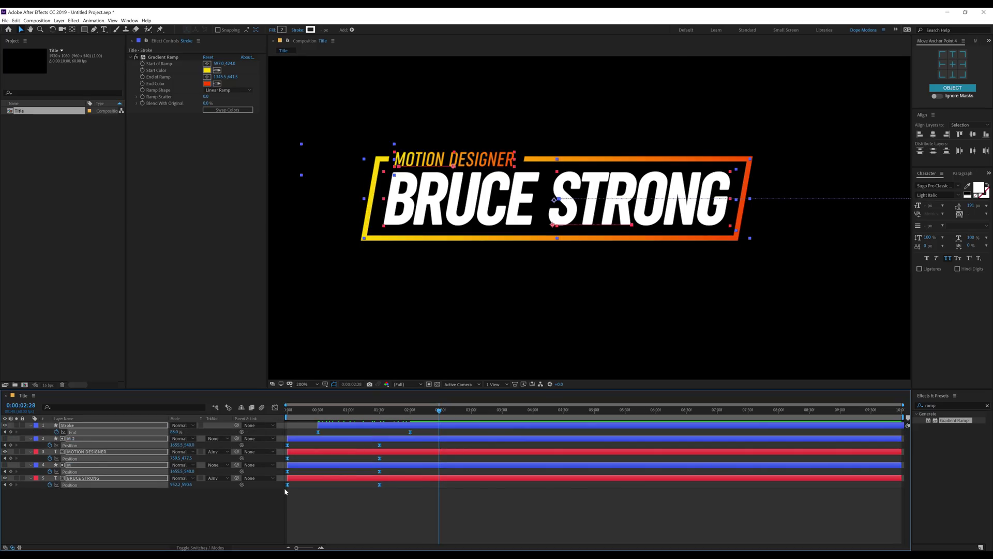
{"action": "left_click", "coordinate": [274, 407]}
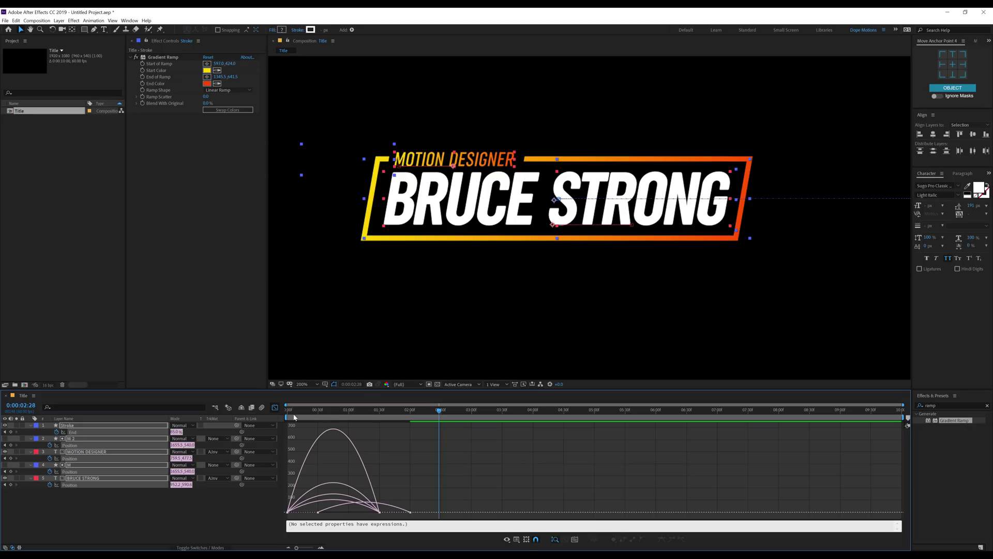
{"action": "right_click", "coordinate": [393, 466]}
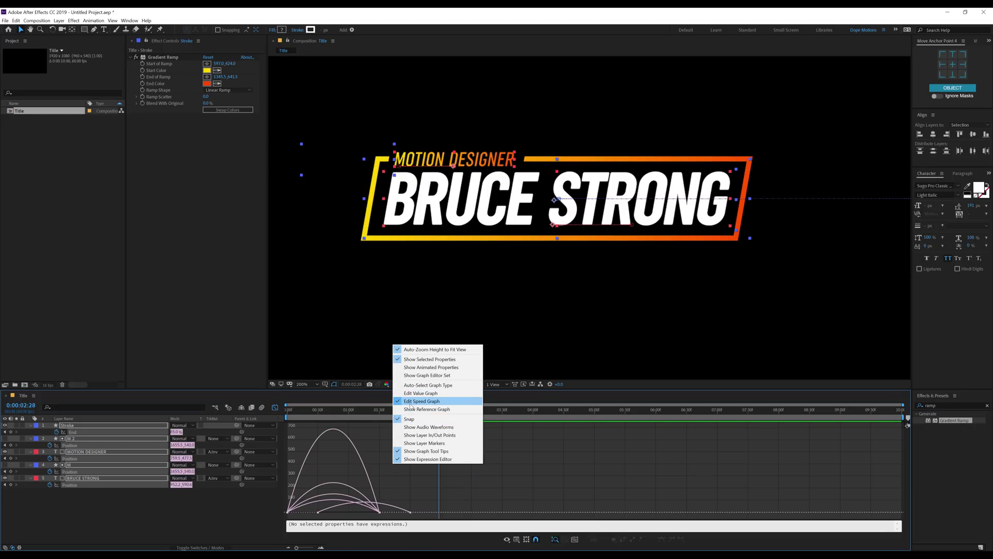
{"action": "left_click", "coordinate": [415, 493]}
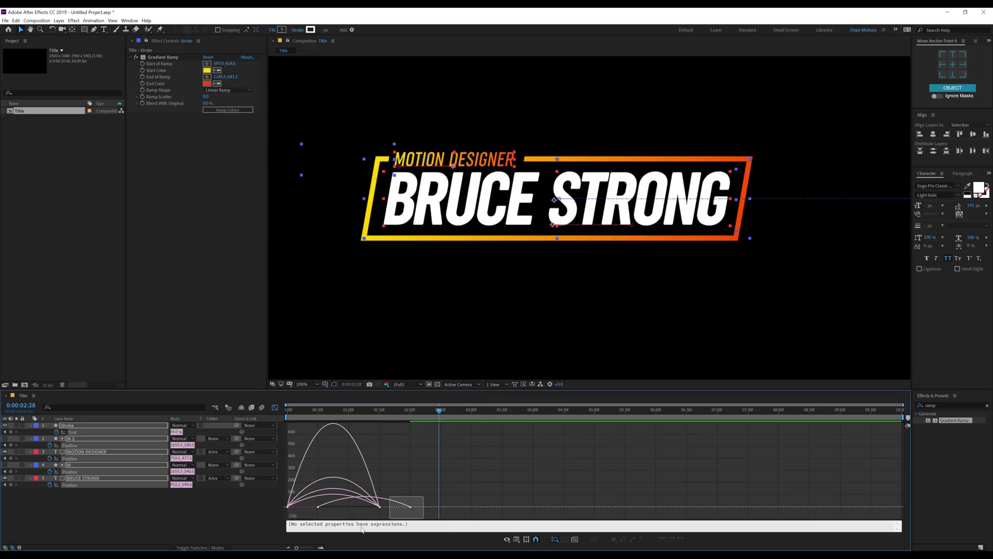
{"action": "left_click_drag", "start_coordinate": [421, 502], "coordinate": [313, 516]}
{"action": "key", "text": "Home"}
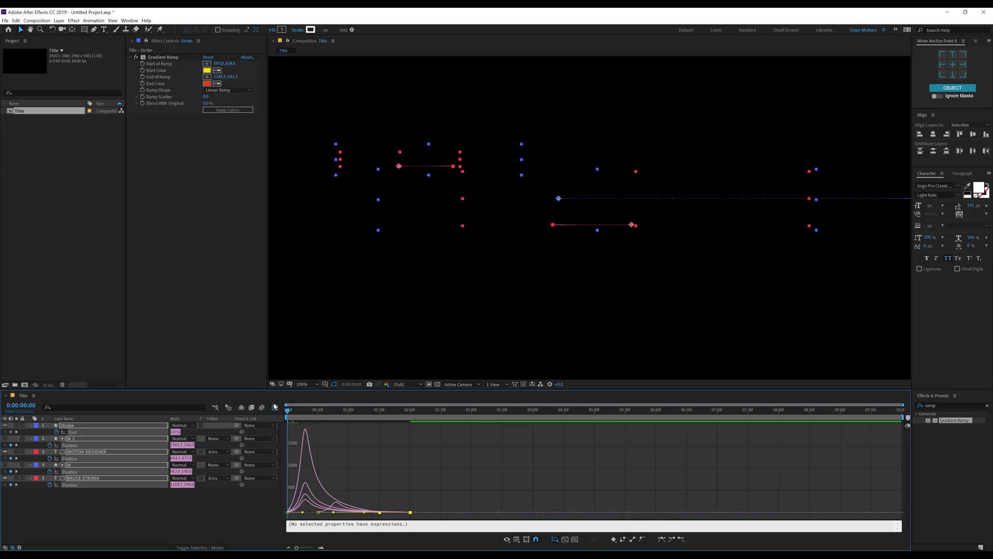
{"action": "left_click", "coordinate": [275, 407]}
- Preview the eased animation and trim the Stroke layer to start at 0:00:00:20
{"action": "key", "text": "comma"}
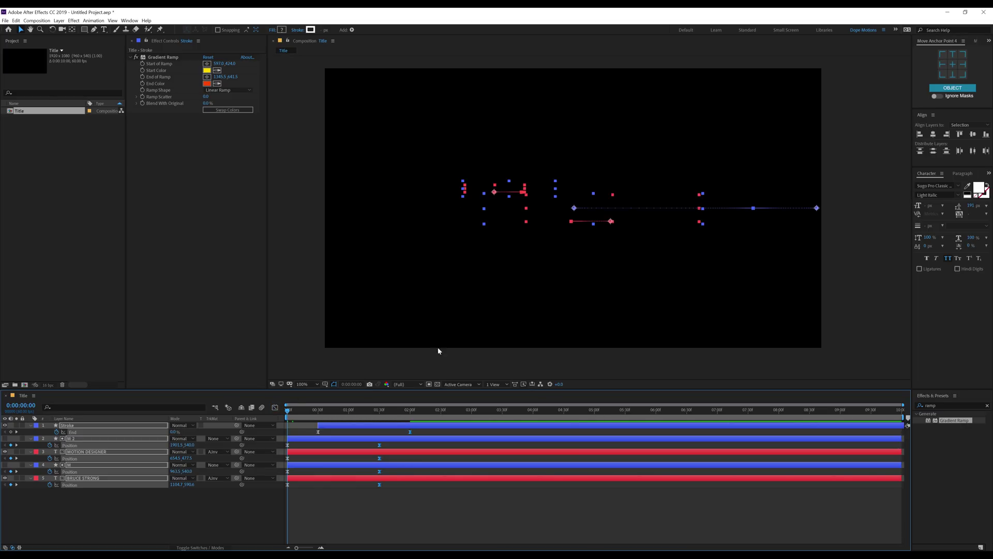
{"action": "left_click", "coordinate": [427, 508]}
{"action": "key", "text": "space"}
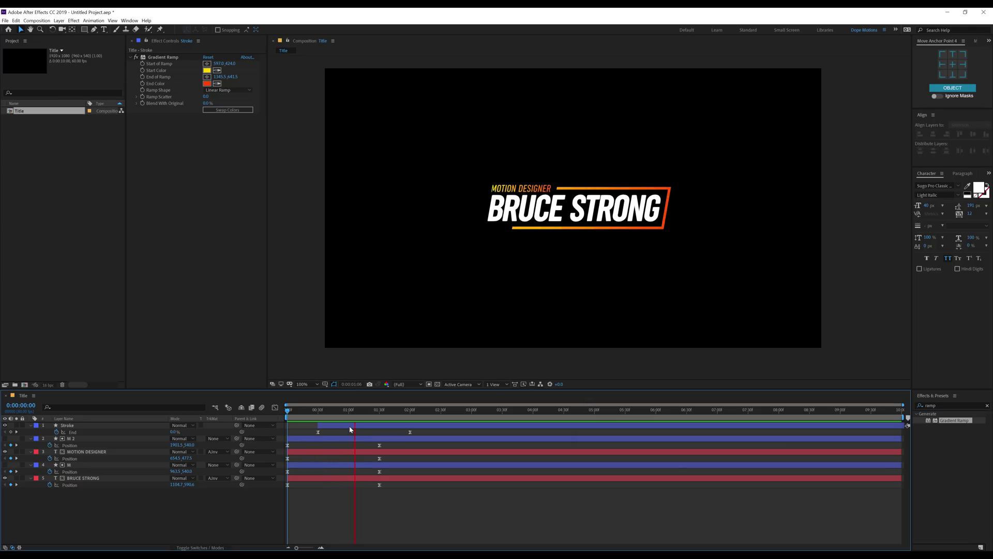
{"action": "left_click", "coordinate": [301, 417]}
{"action": "left_click_drag", "start_coordinate": [301, 417], "coordinate": [308, 412]}
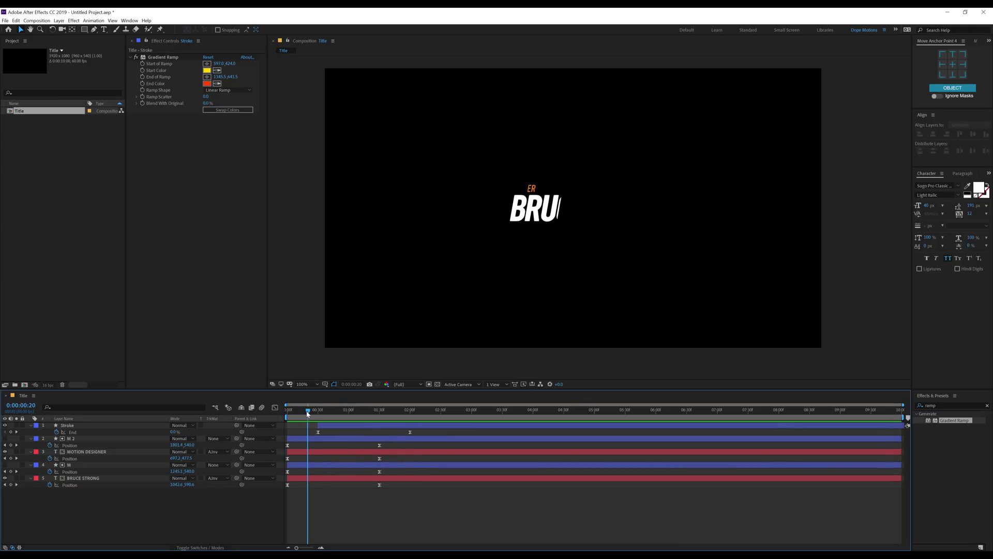
{"action": "left_click", "coordinate": [330, 427]}
{"action": "key", "text": "bracketleft"}
{"action": "key", "text": "space"}
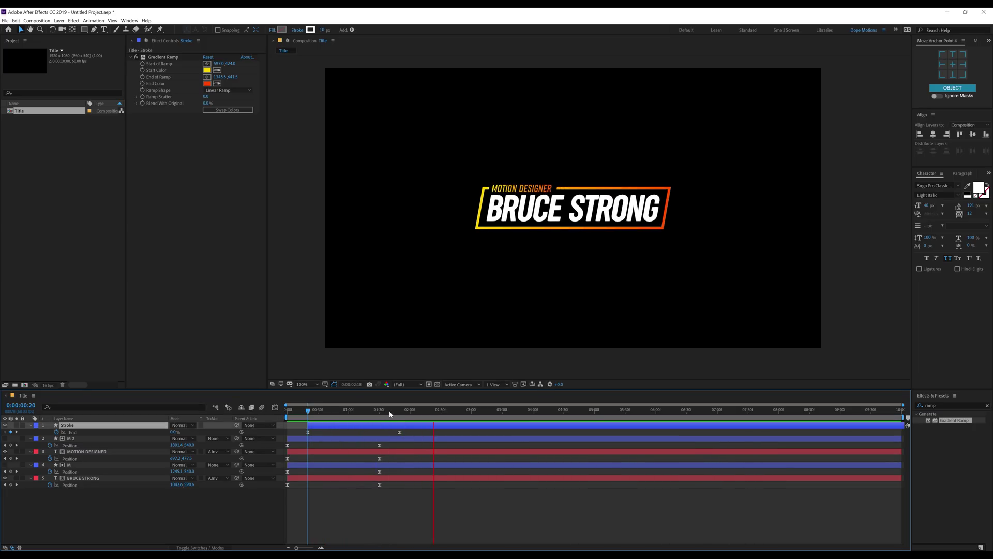
- End the work area at 0:00:02:59, preview it, and start a new 1920×1080, 60 fps composition
{"action": "left_click_drag", "start_coordinate": [409, 412], "coordinate": [443, 414]}
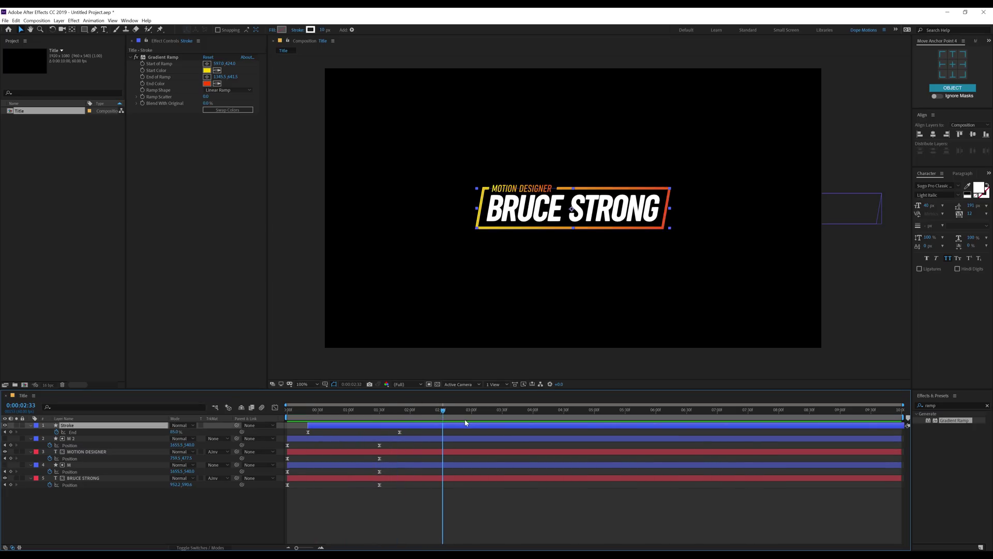
{"action": "left_click", "coordinate": [471, 411]}
{"action": "key", "text": "n"}
{"action": "key", "text": "space"}
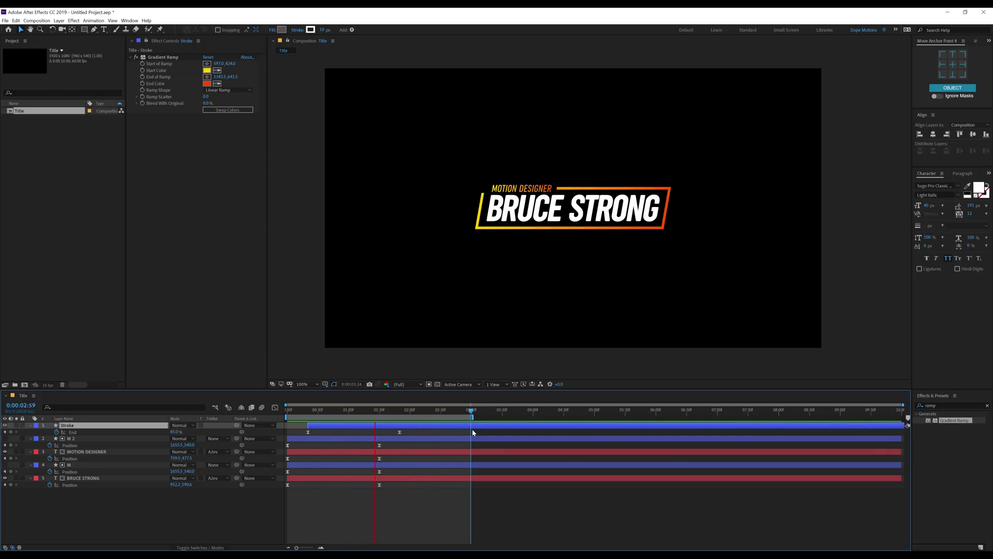
{"action": "key", "text": "space"}
{"action": "left_click", "coordinate": [384, 410]}
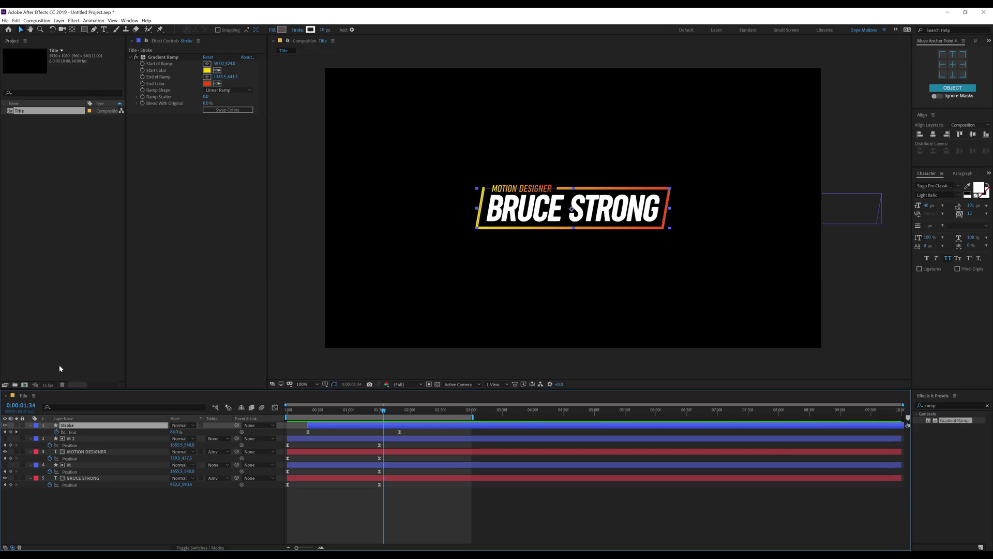
{"action": "left_click", "coordinate": [25, 385]}
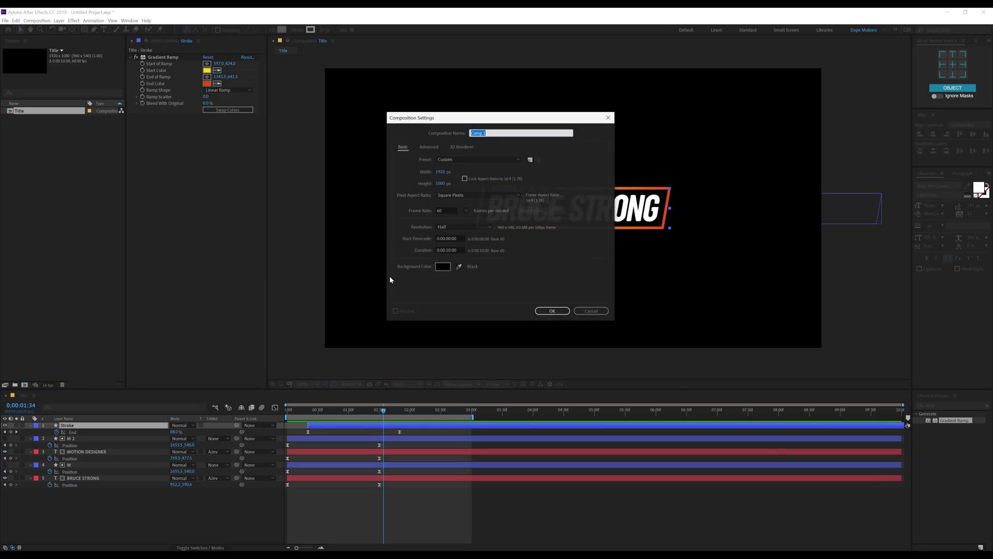
- Name the new comp G_01 and add an adjustment layer renamed Transform
{"action": "type", "text": "G_01"}
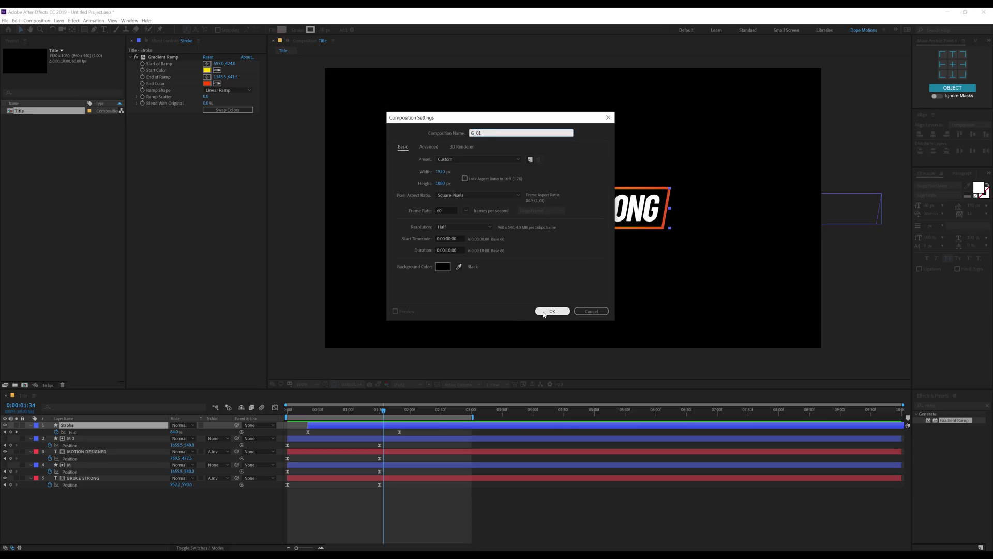
{"action": "left_click", "coordinate": [552, 311]}
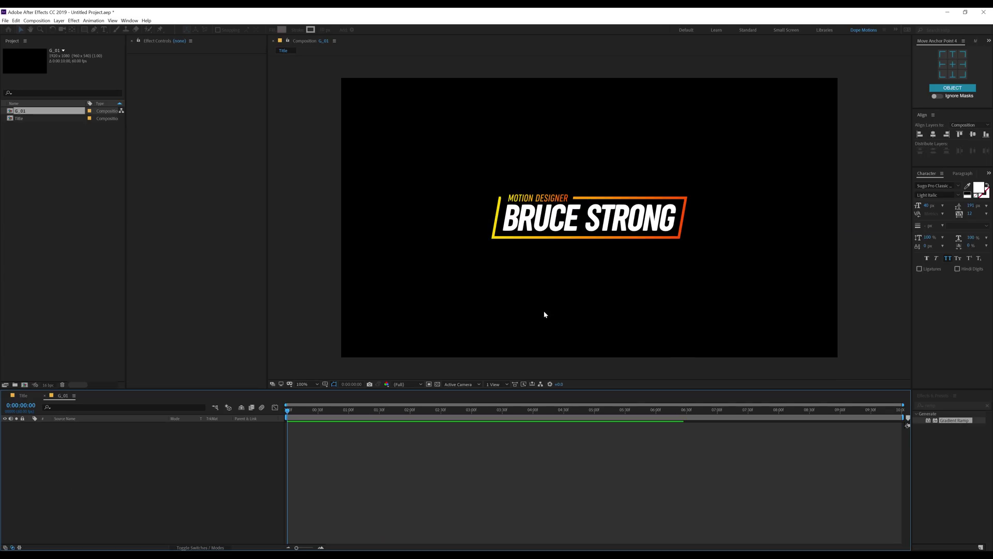
{"action": "right_click", "coordinate": [131, 446]}
{"action": "mouse_move", "coordinate": [155, 452]}
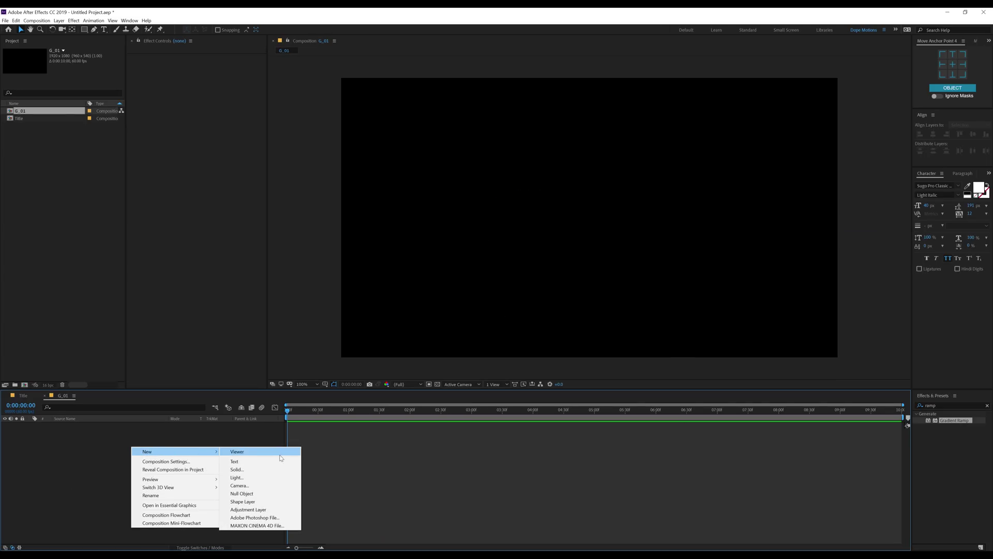
{"action": "left_click", "coordinate": [260, 510]}
{"action": "key", "text": "Return"}
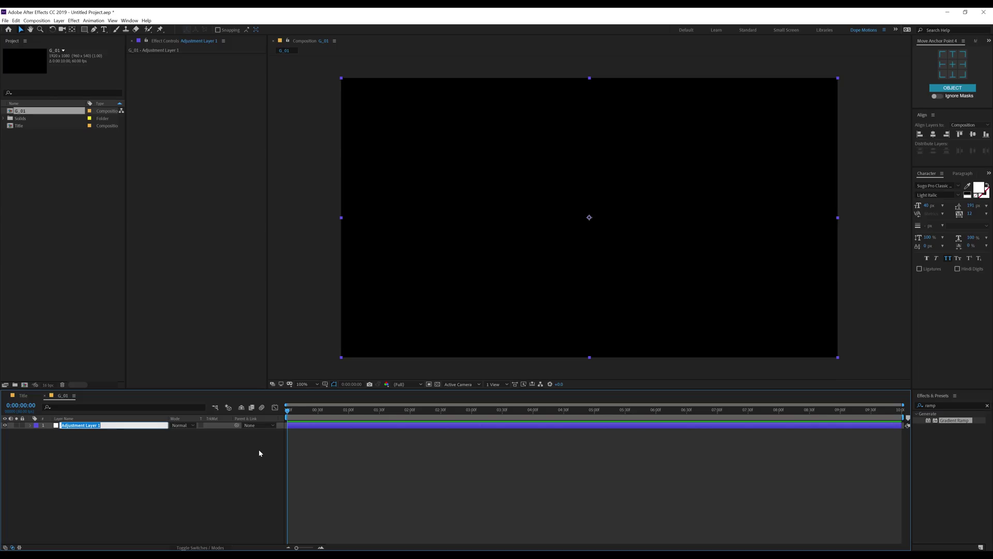
{"action": "type", "text": "Transform"}
{"action": "left_click", "coordinate": [258, 449]}
- Apply the Transform effect to the Transform layer with Scale 130.0
{"action": "left_click", "coordinate": [85, 426]}
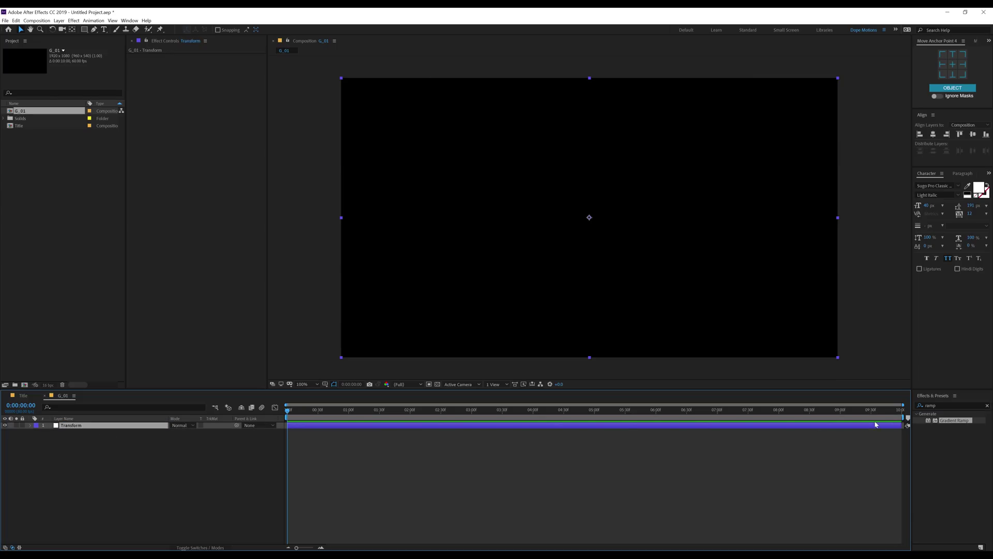
{"action": "left_click", "coordinate": [942, 405]}
{"action": "type", "text": "tr"}
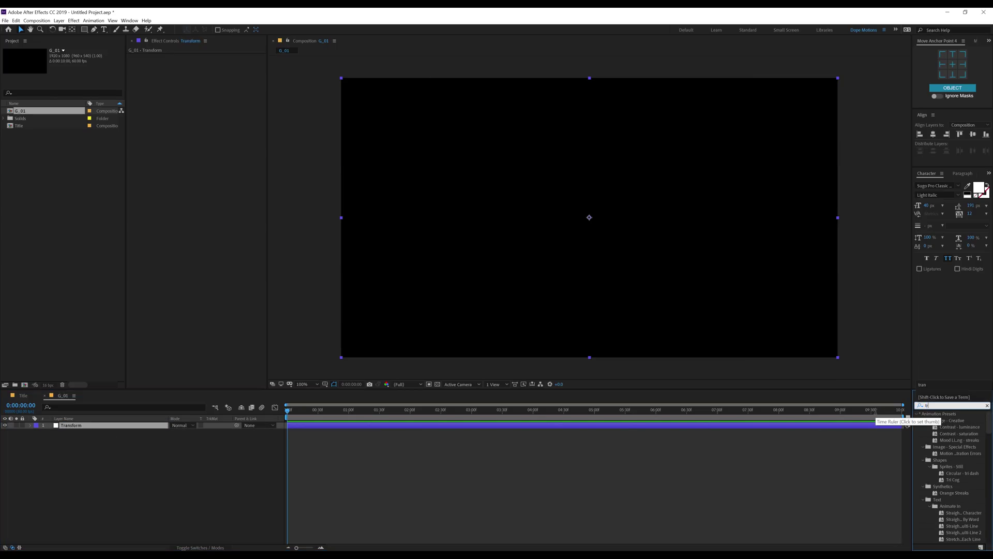
{"action": "type", "text": "ans"}
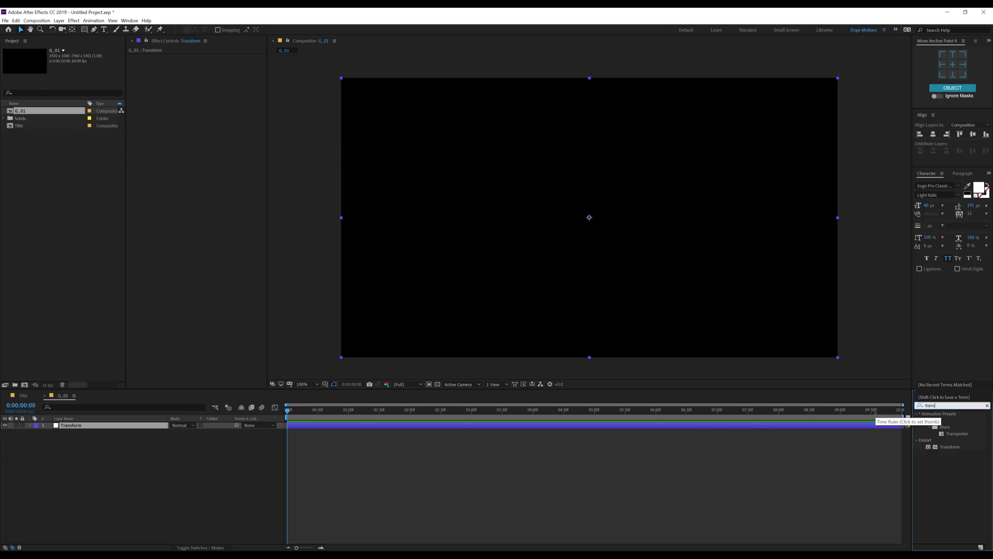
{"action": "left_click_drag", "start_coordinate": [953, 446], "coordinate": [99, 428]}
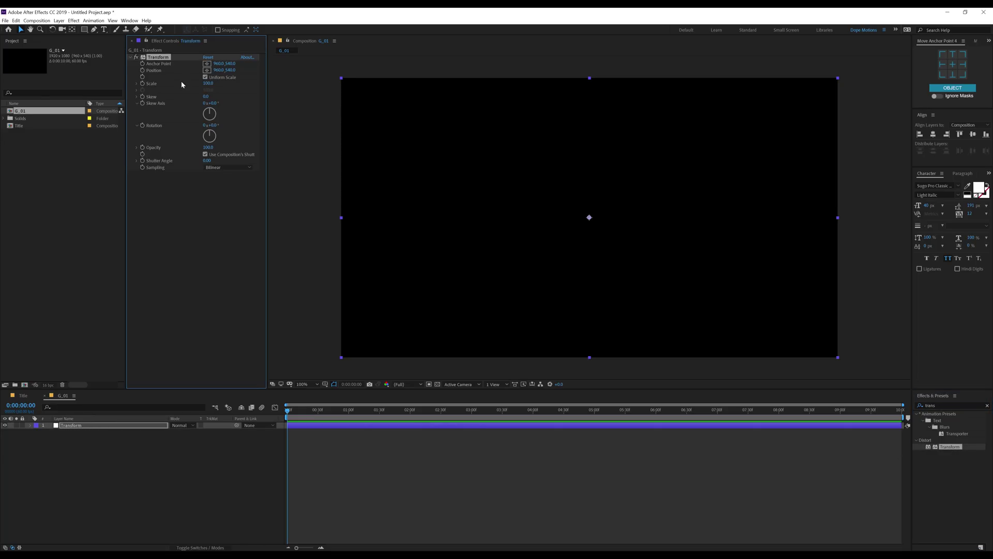
{"action": "left_click", "coordinate": [208, 83]}
{"action": "left_click", "coordinate": [222, 203]}
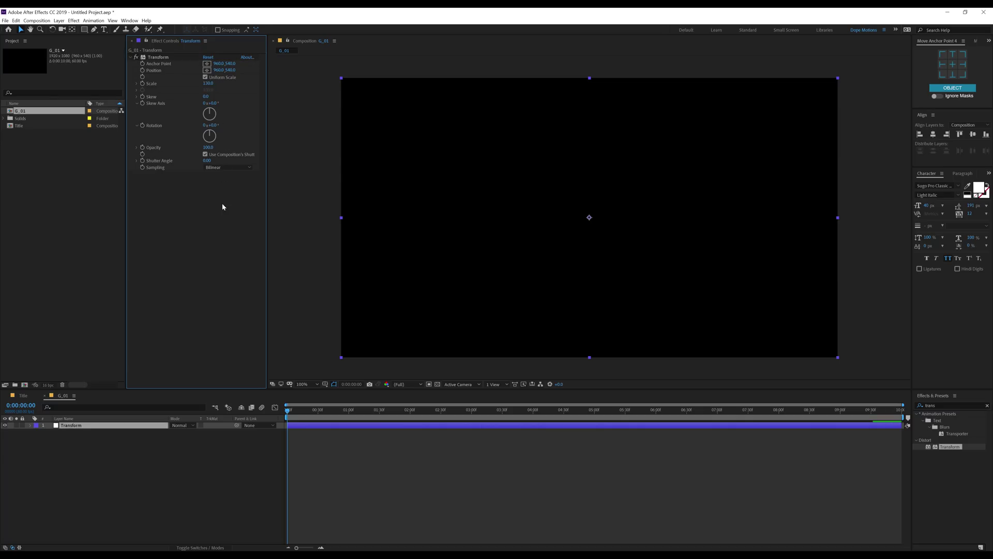
{"action": "right_click", "coordinate": [85, 478]}
- Create a new solid layer named F in G_01
{"action": "mouse_move", "coordinate": [129, 461]}
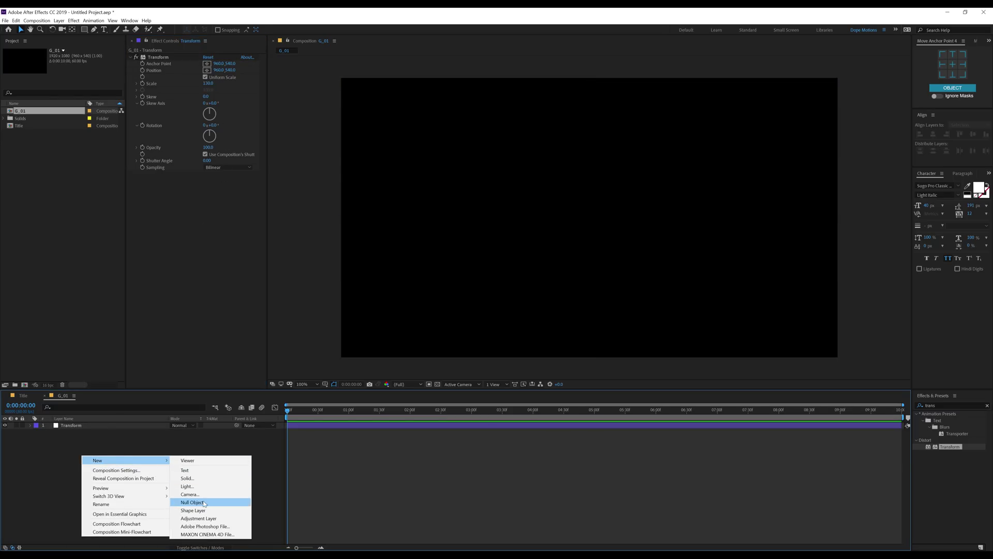
{"action": "left_click", "coordinate": [198, 478]}
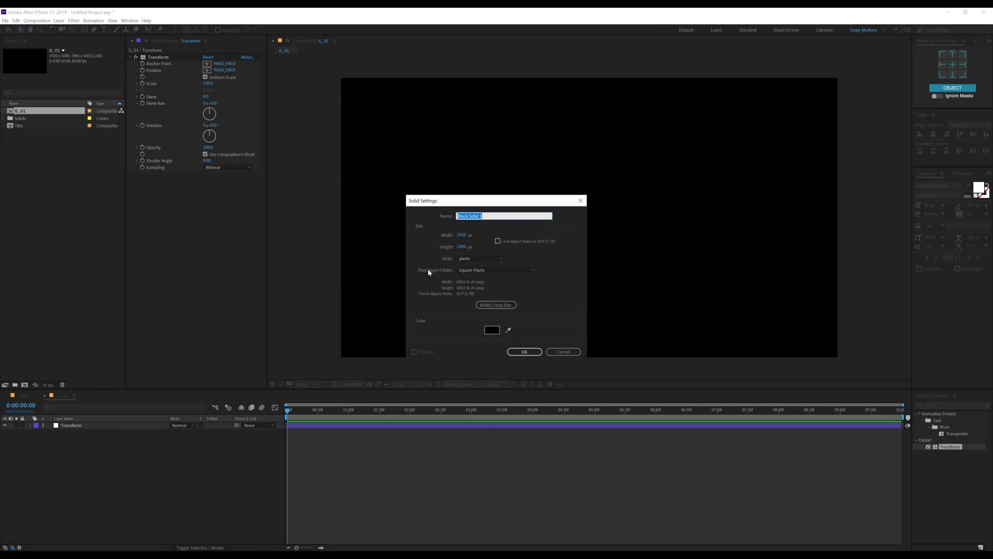
{"action": "type", "text": "F"}
{"action": "key", "text": "Return"}
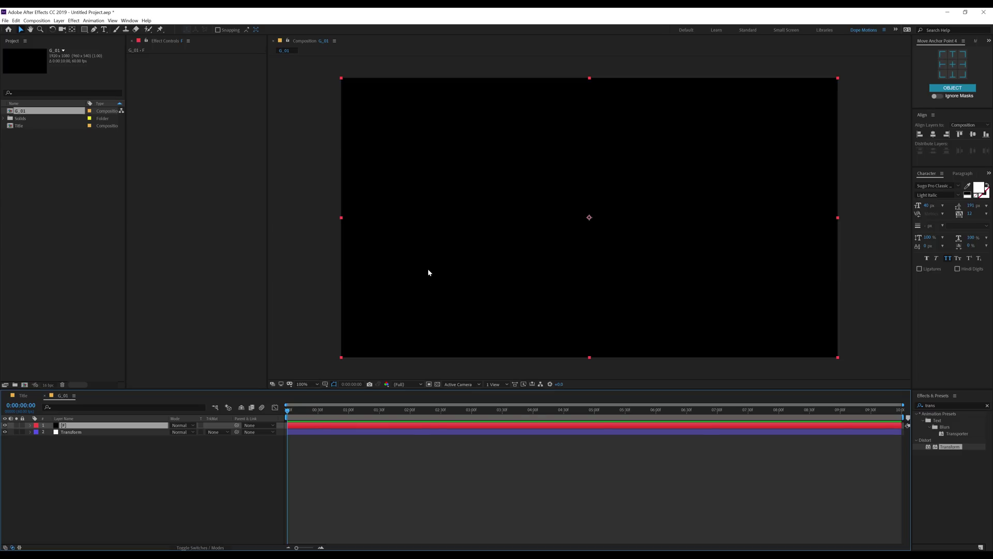
{"action": "key", "text": "ctrl+space"}
{"action": "left_click", "coordinate": [165, 480]}
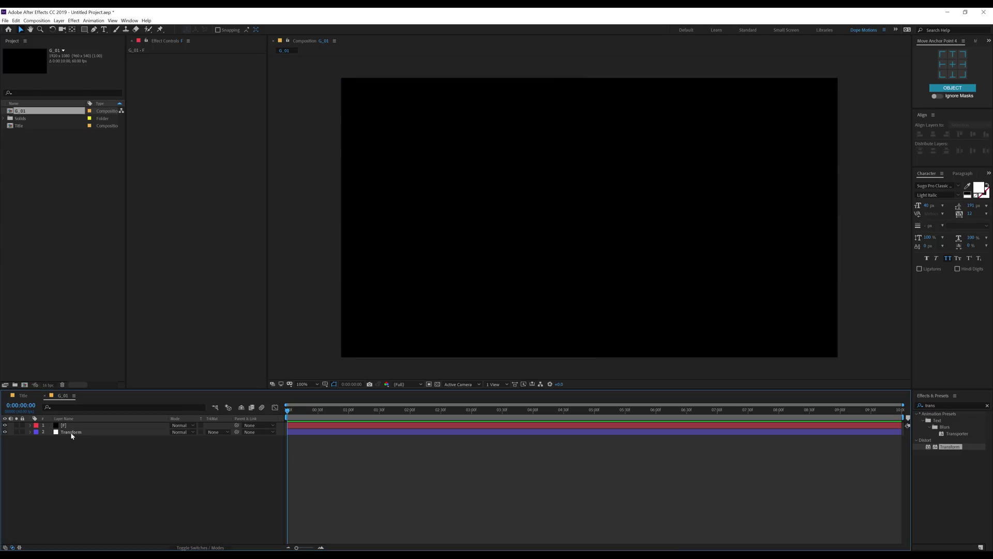
- Apply the Fractal Noise effect to the F solid
{"action": "left_click", "coordinate": [74, 426]}
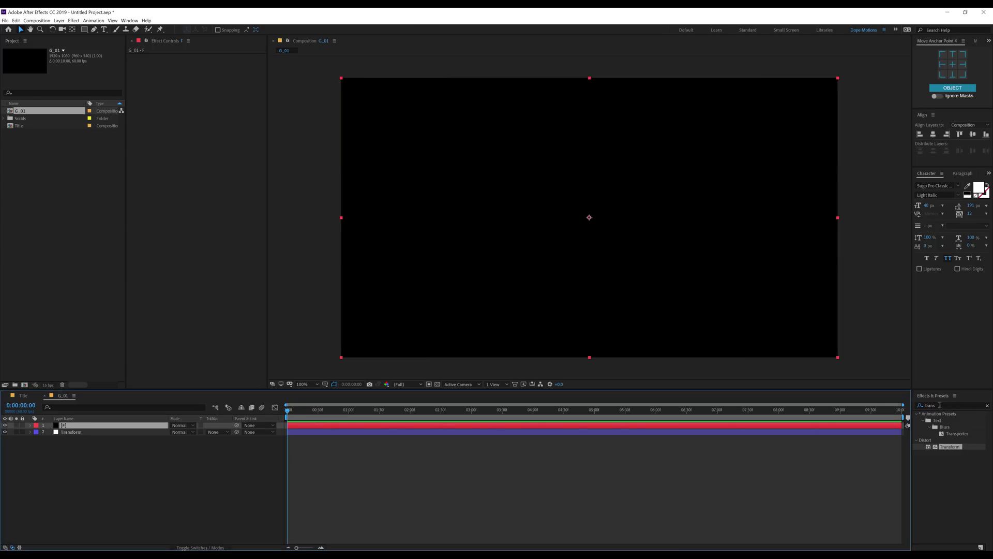
{"action": "left_click", "coordinate": [942, 405]}
{"action": "type", "text": "fra"}
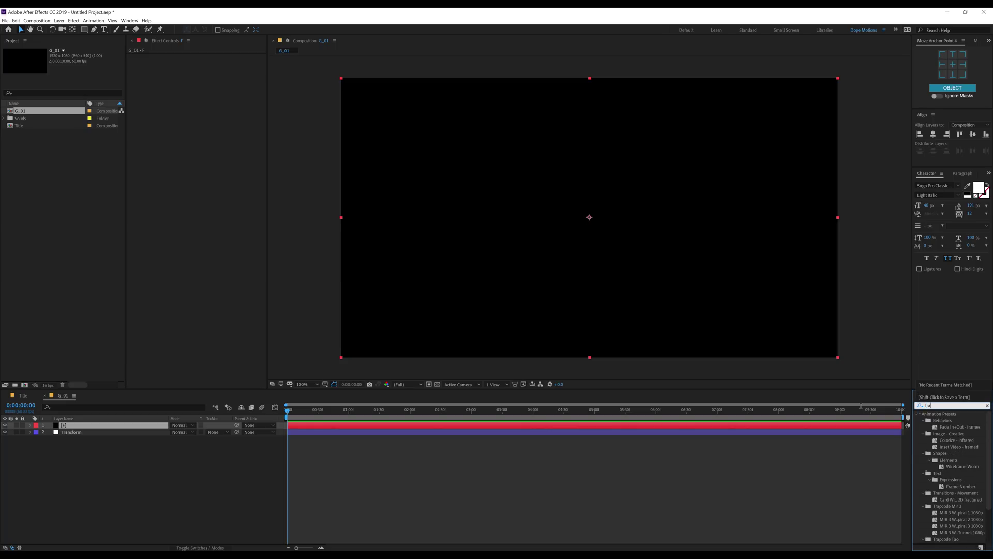
{"action": "type", "text": "ct"}
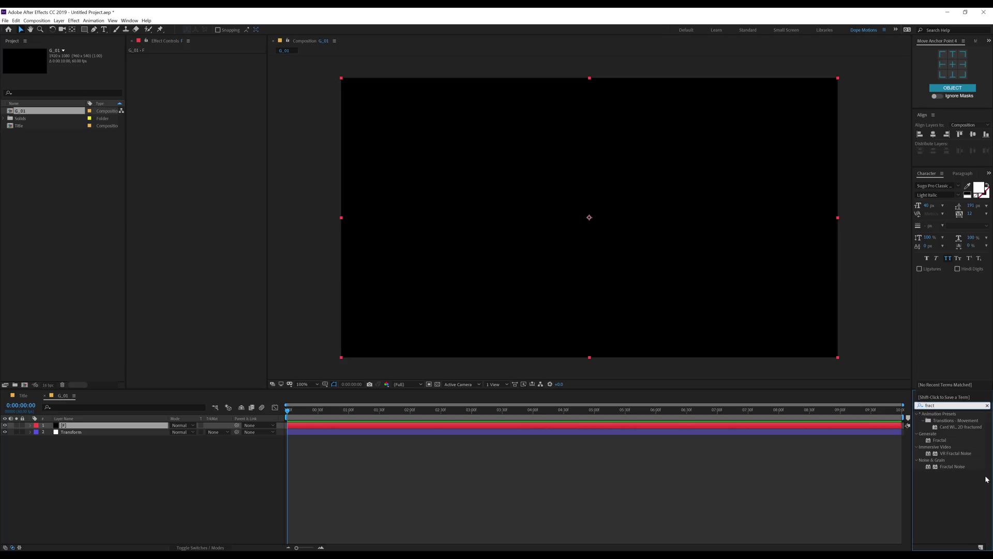
{"action": "left_click_drag", "start_coordinate": [950, 470], "coordinate": [75, 431]}
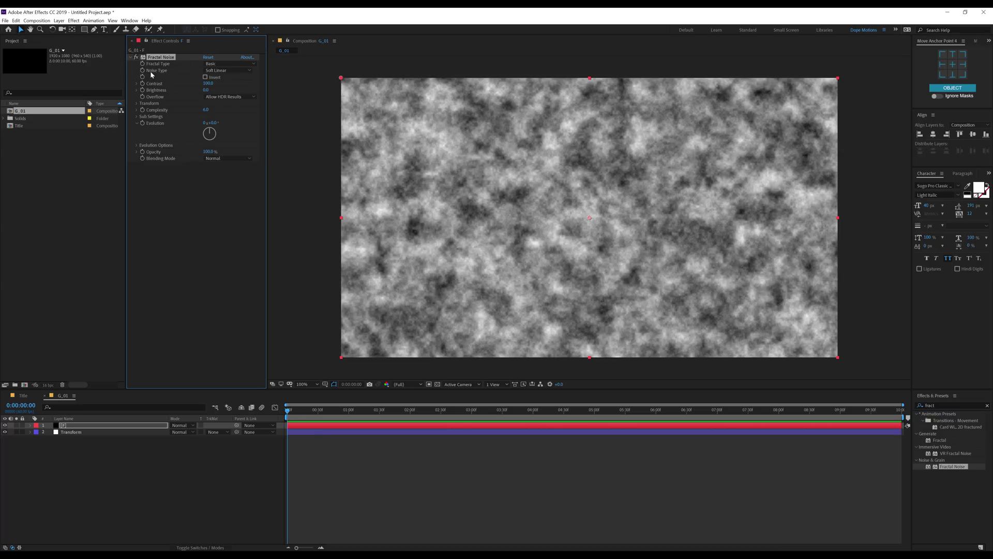
- Set Fractal Noise to Block type with Contrast 1000, Brightness -500 and Complexity 2.0
{"action": "left_click", "coordinate": [218, 70]}
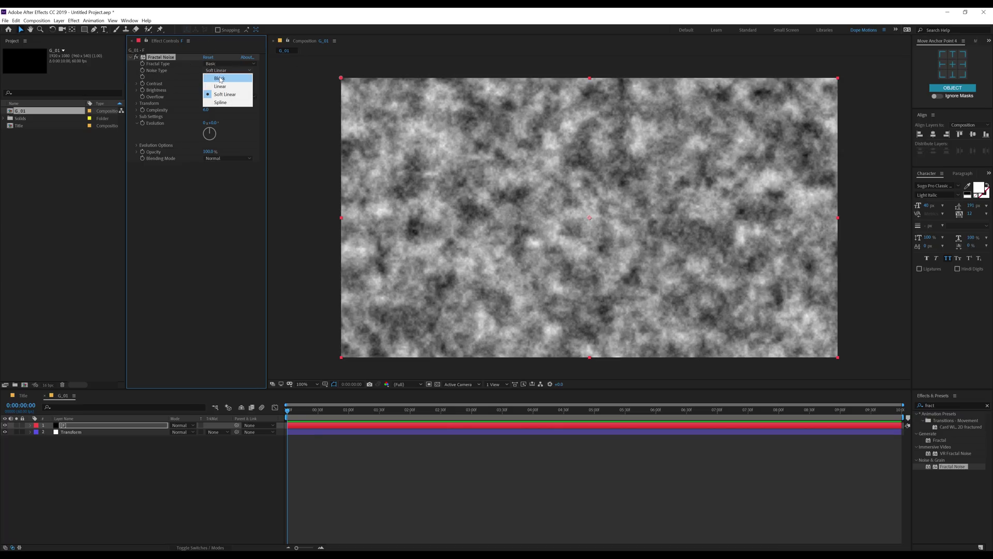
{"action": "left_click", "coordinate": [219, 78]}
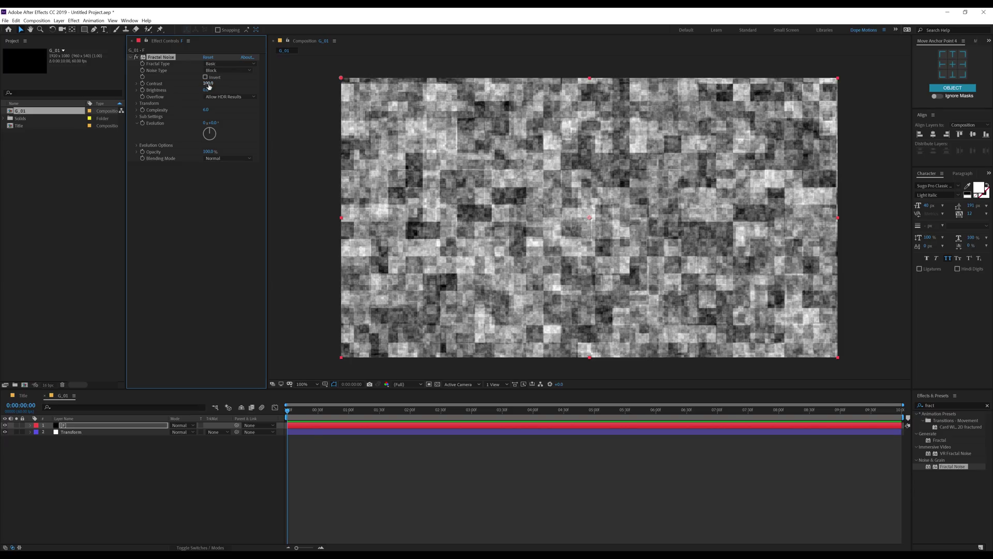
{"action": "left_click", "coordinate": [209, 84]}
{"action": "type", "text": "1000"}
{"action": "key", "text": "Return"}
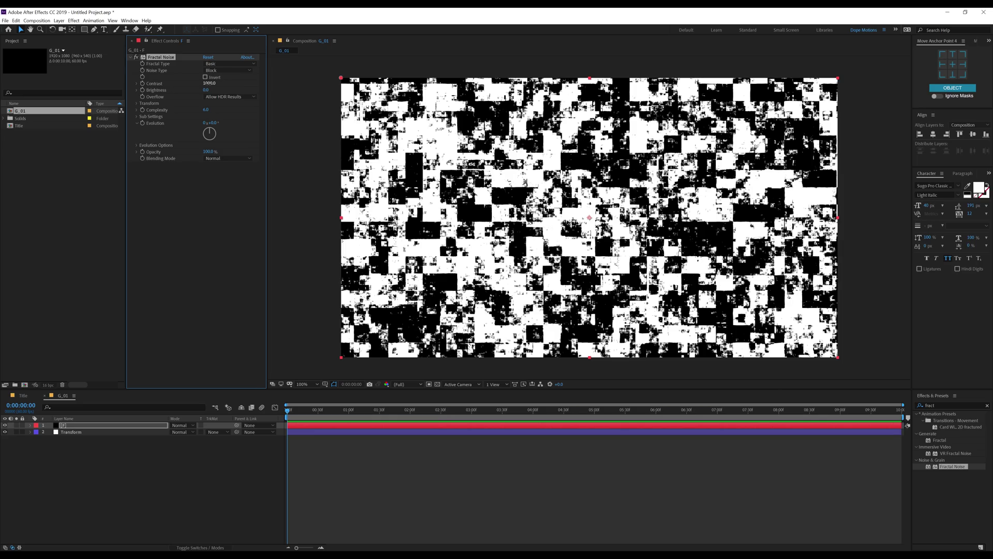
{"action": "left_click", "coordinate": [207, 90]}
{"action": "type", "text": "-360"}
{"action": "key", "text": "Return"}
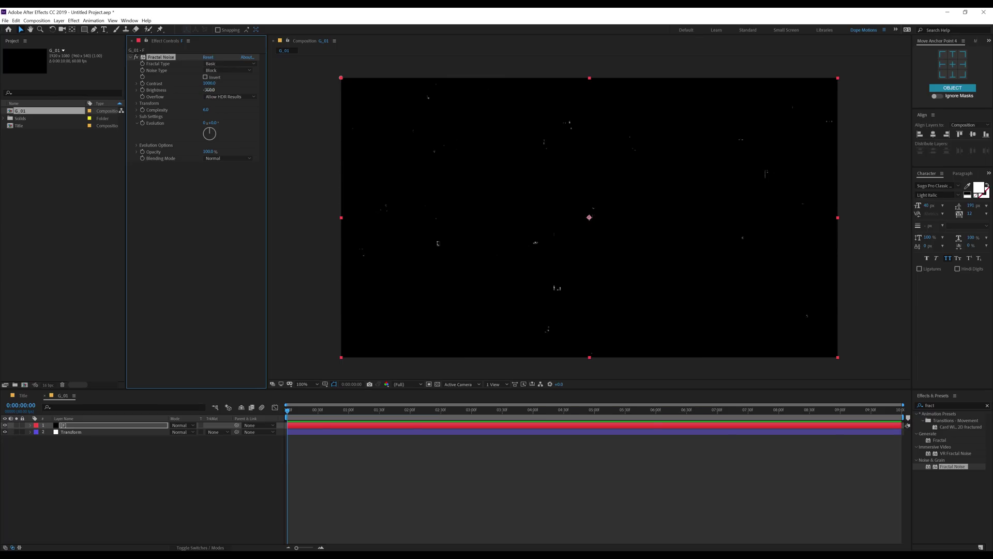
{"action": "left_click_drag", "start_coordinate": [207, 90], "coordinate": [191, 102]}
{"action": "left_click", "coordinate": [205, 110]}
{"action": "key", "text": "Return"}
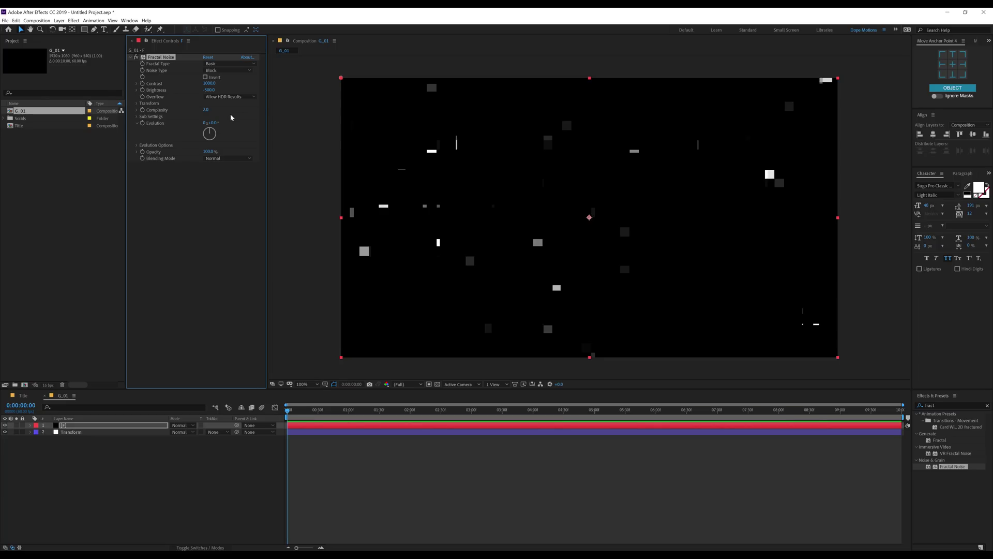
- Scale the noise to 124, blend it in Add mode, and duplicate the effect
{"action": "left_click", "coordinate": [138, 104]}
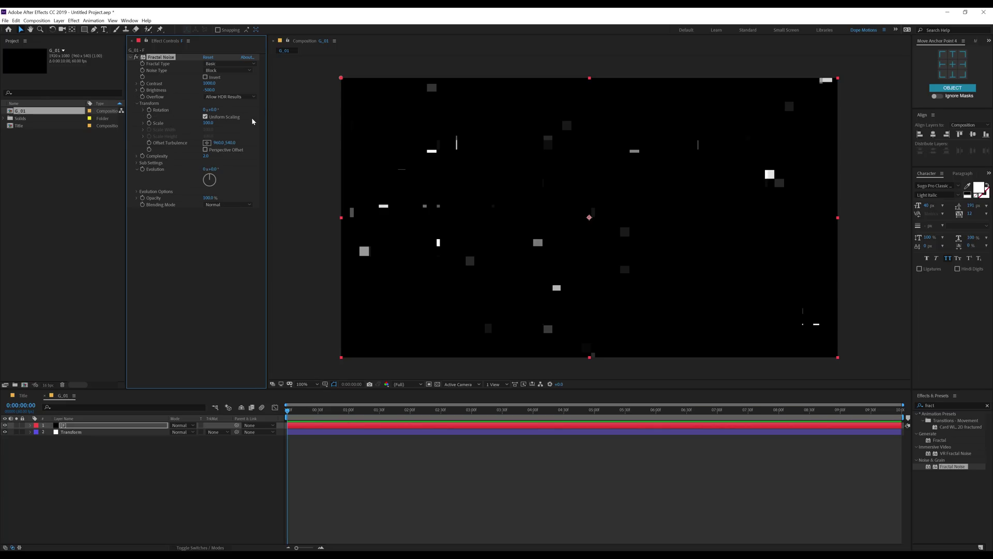
{"action": "left_click_drag", "start_coordinate": [207, 122], "coordinate": [203, 123]}
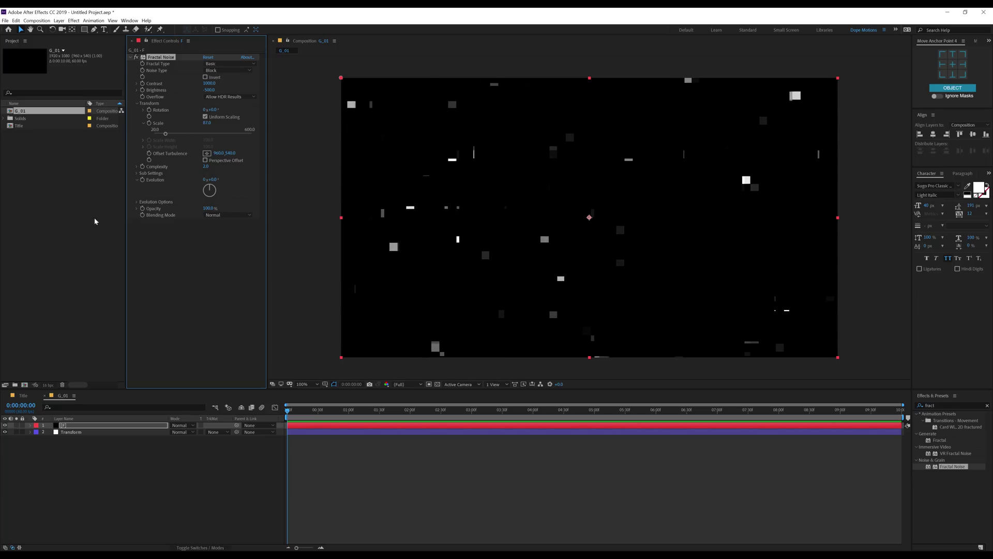
{"action": "left_click", "coordinate": [228, 215]}
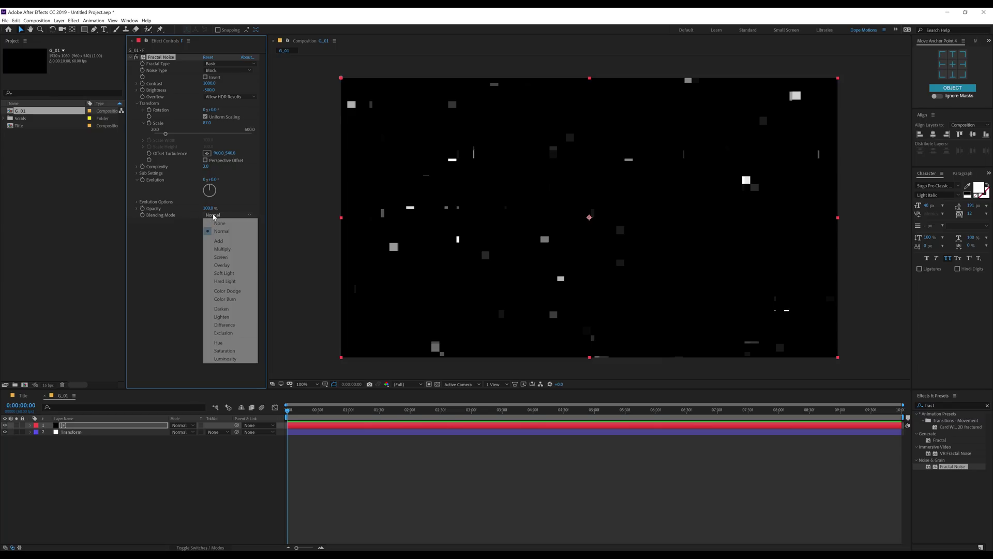
{"action": "left_click", "coordinate": [231, 242]}
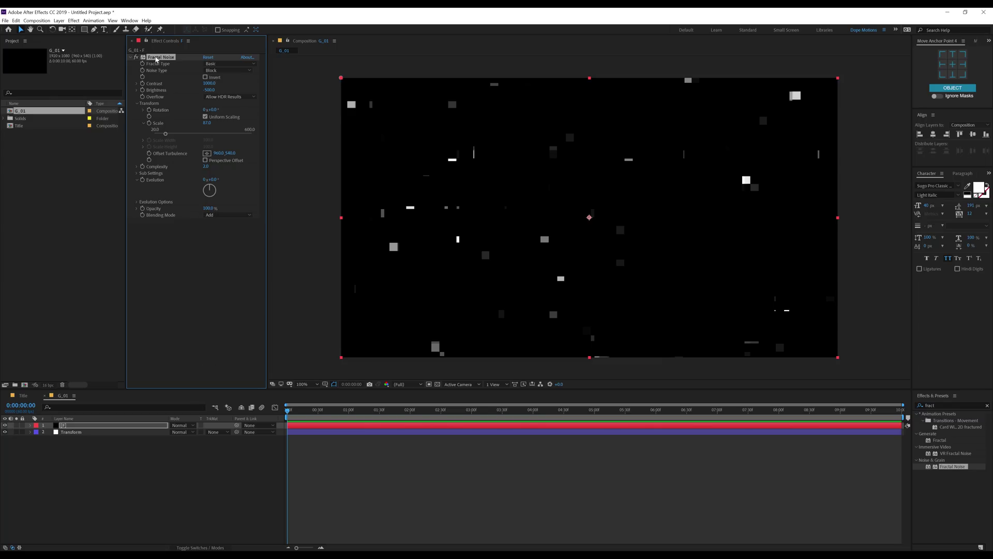
{"action": "key", "text": "ctrl+d"}
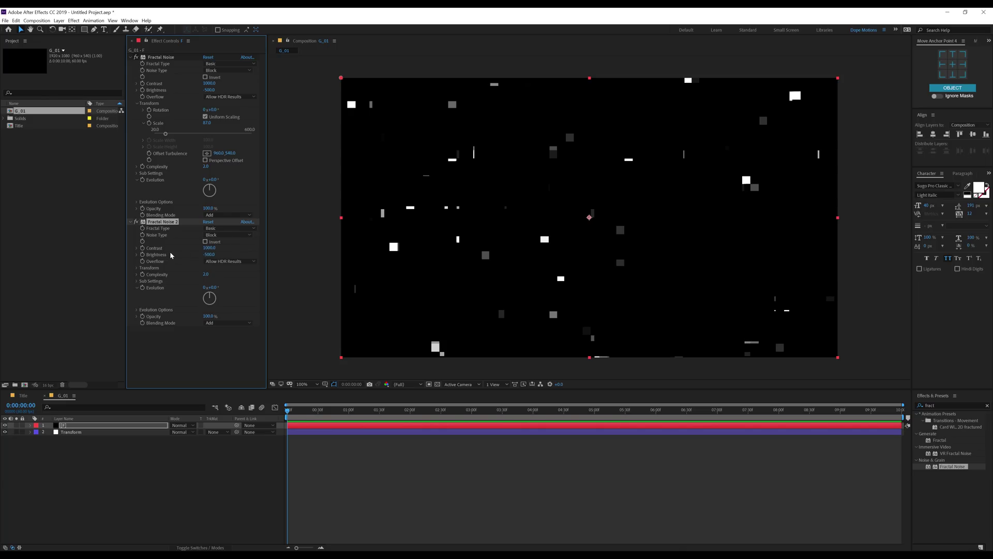
- Give Fractal Noise 2 Contrast 900 and Brightness -400
{"action": "left_click", "coordinate": [209, 248]}
{"action": "type", "text": "200"}
{"action": "key", "text": "Return"}
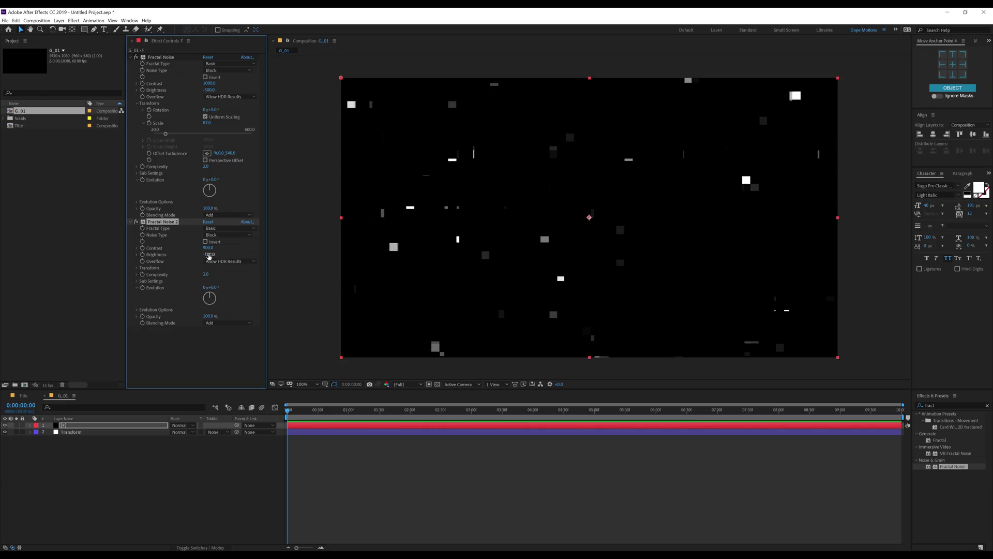
{"action": "left_click", "coordinate": [209, 256]}
{"action": "type", "text": "-400"}
{"action": "key", "text": "Return"}
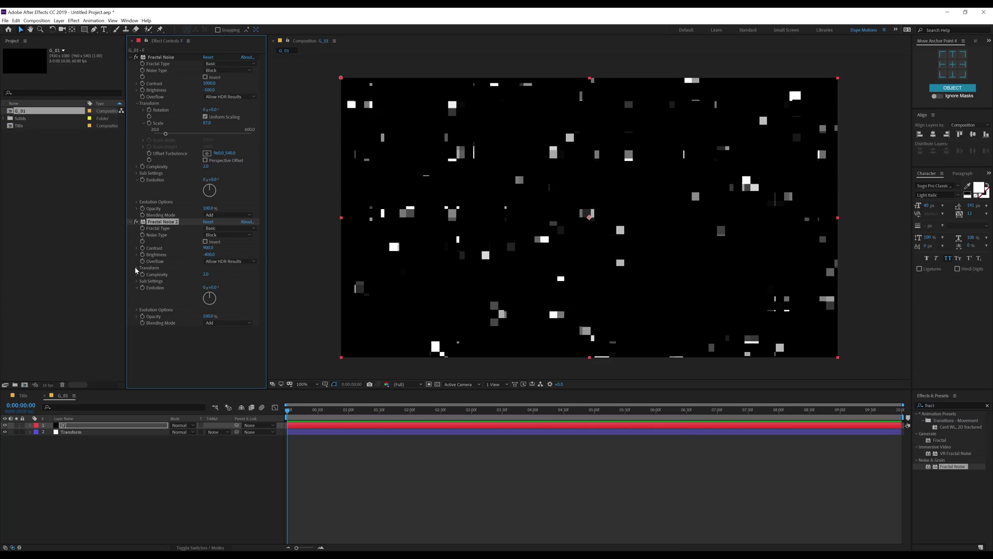
- Turn off Uniform Scaling and stretch Fractal Noise 2 into thin horizontal bars
{"action": "left_click", "coordinate": [137, 268]}
{"action": "left_click", "coordinate": [205, 281]}
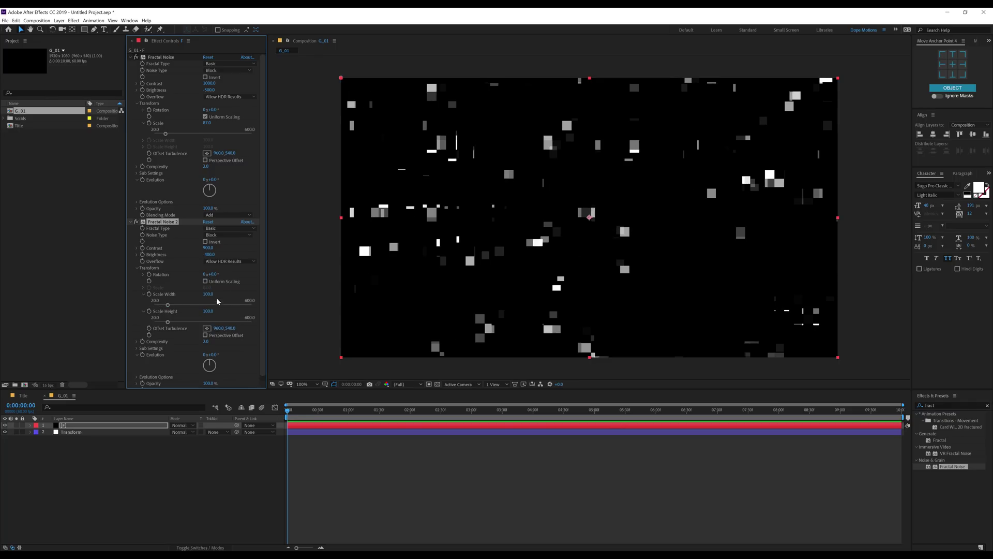
{"action": "left_click_drag", "start_coordinate": [209, 295], "coordinate": [628, 278]}
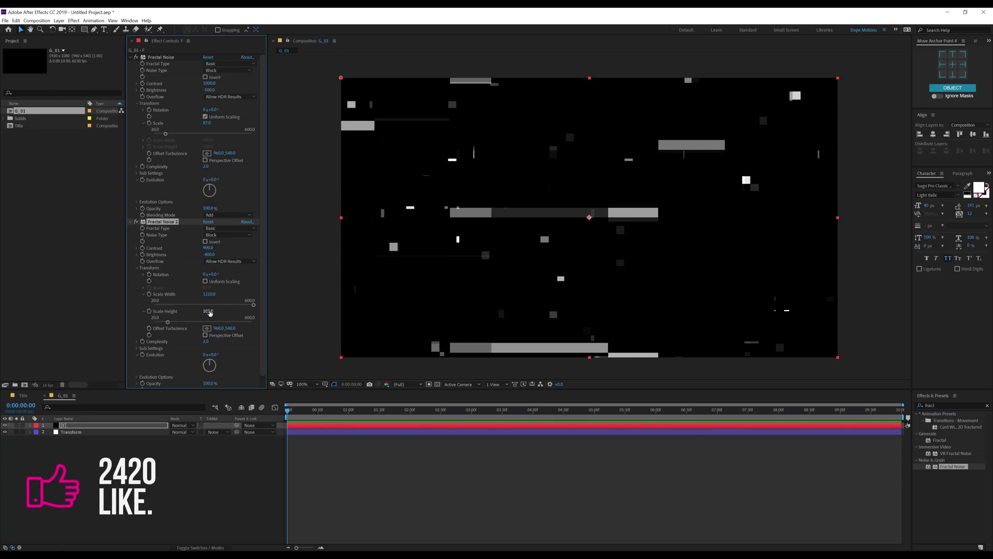
{"action": "left_click_drag", "start_coordinate": [208, 311], "coordinate": [263, 292]}
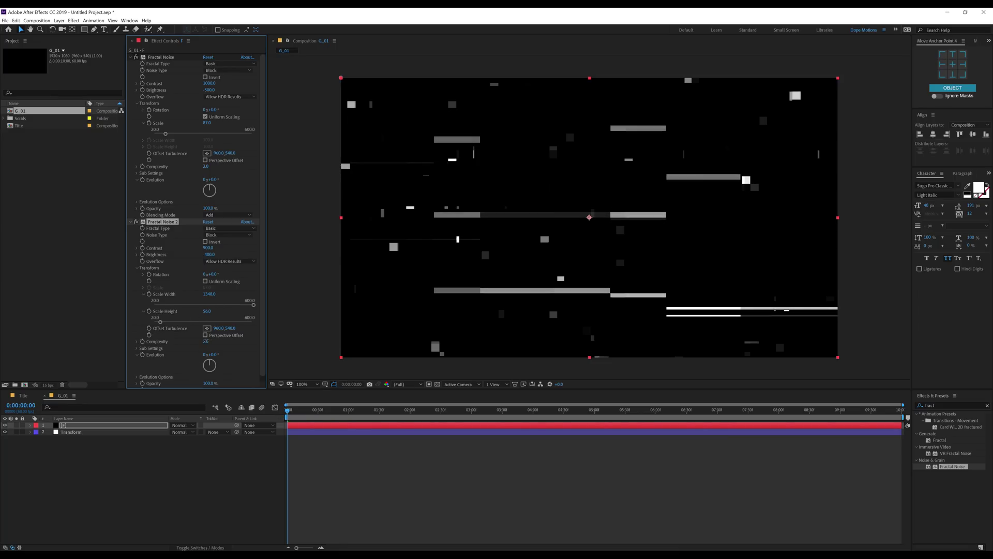
{"action": "left_click", "coordinate": [182, 455]}
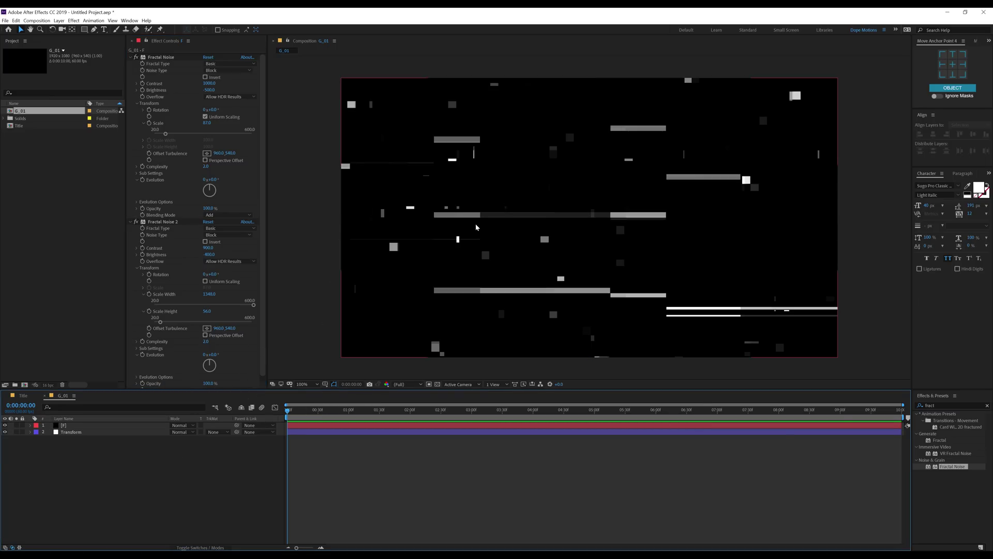
- Duplicate the G_01 composition as G_02 and open it
{"action": "left_click", "coordinate": [33, 226]}
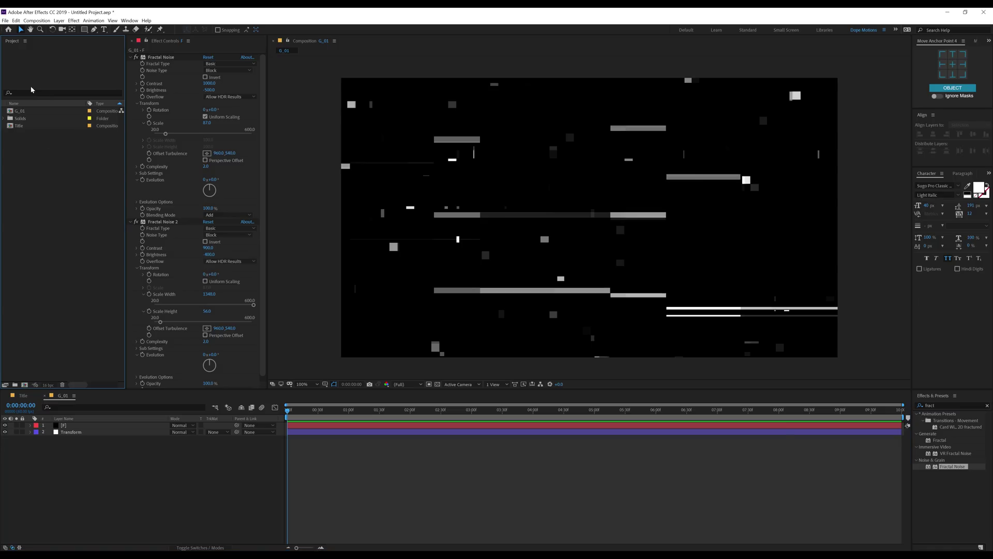
{"action": "left_click", "coordinate": [24, 113]}
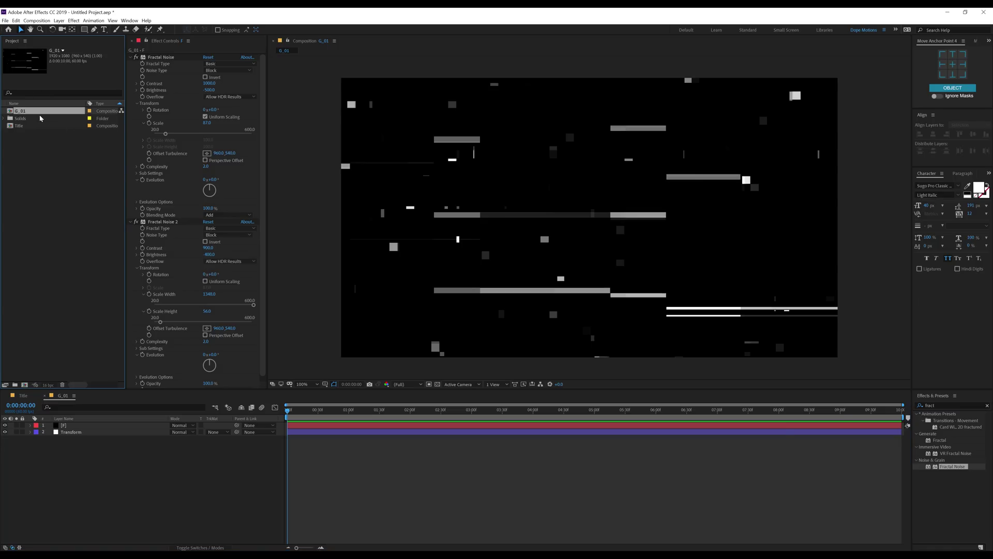
{"action": "key", "text": "ctrl+d"}
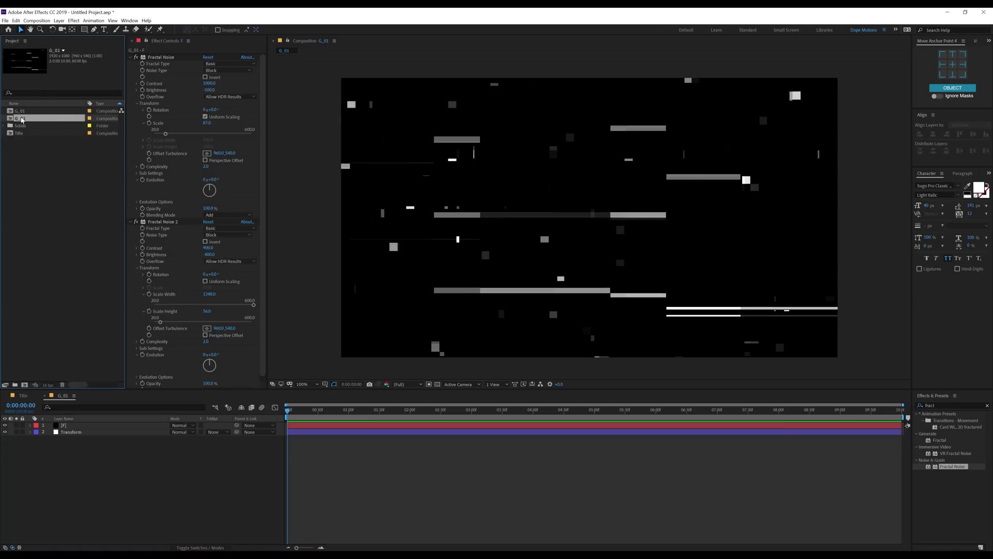
{"action": "double_click", "coordinate": [22, 119]}
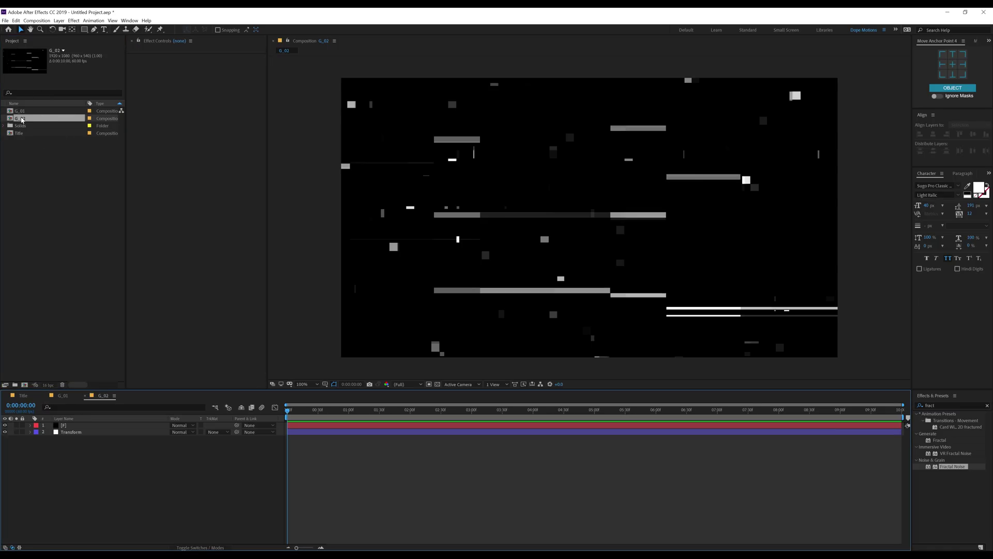
- Set the F layer's first Fractal Noise Brightness to 150 in G_02
{"action": "left_click", "coordinate": [74, 426]}
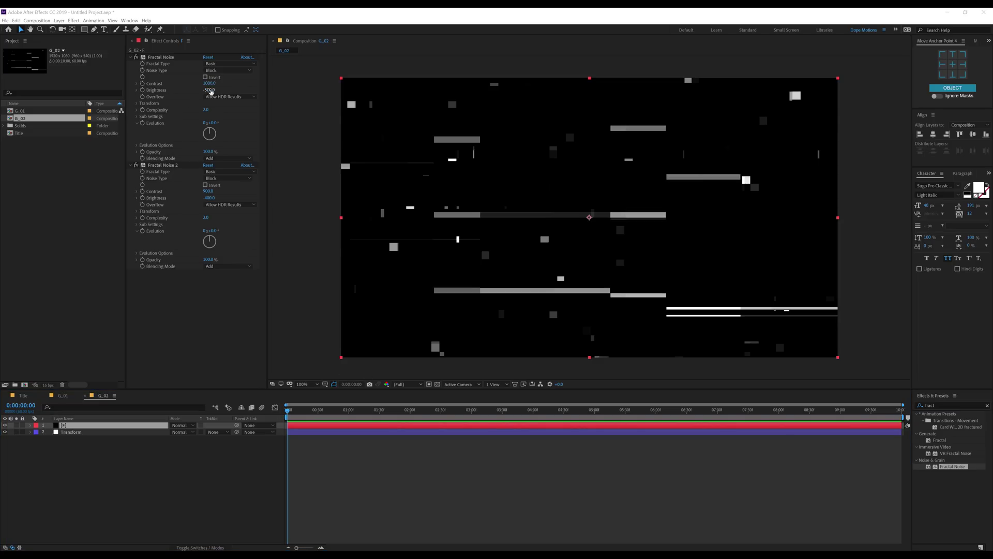
{"action": "left_click", "coordinate": [210, 92]}
{"action": "left_click", "coordinate": [210, 91]}
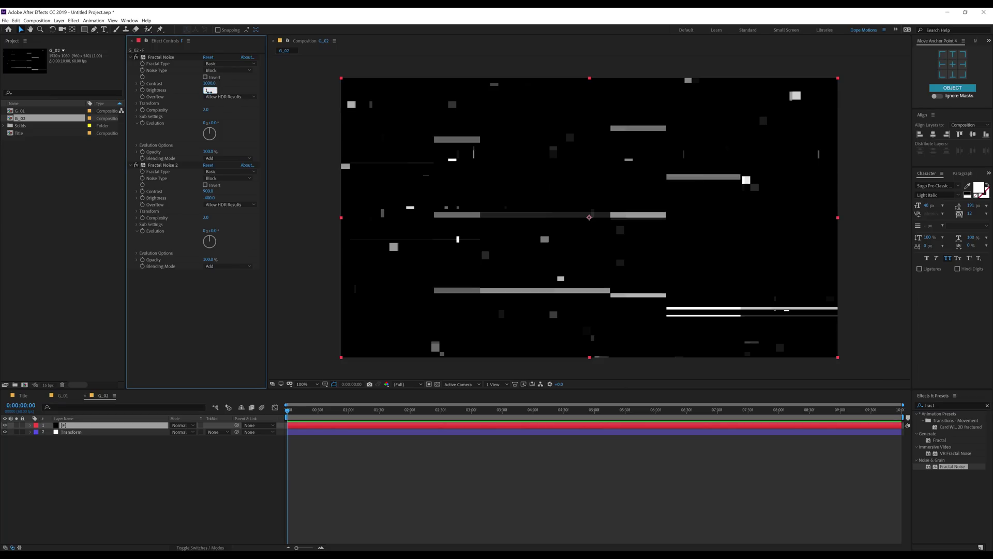
{"action": "type", "text": "150"}
{"action": "key", "text": "Return"}
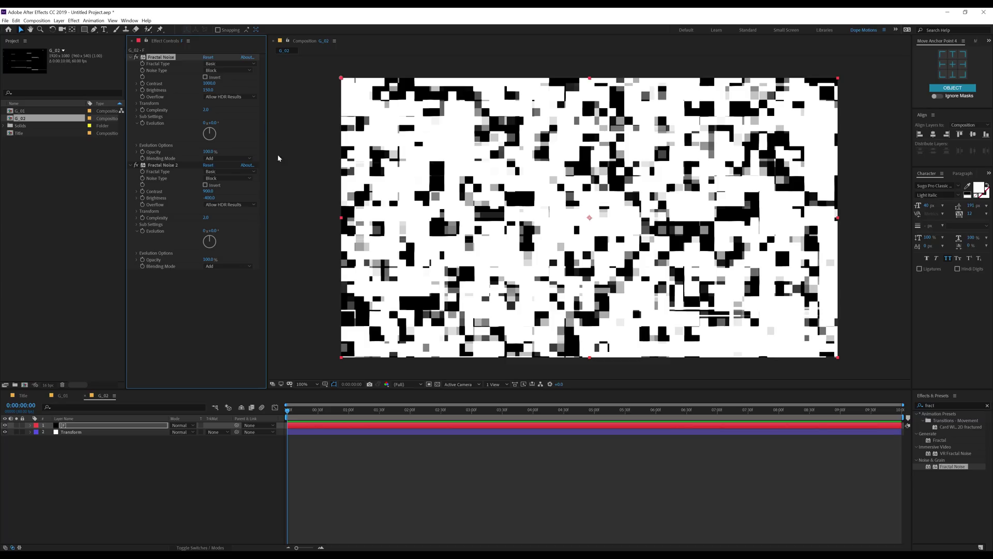
- Turn off Uniform Scaling and set the first noise's Scale Width 700, Height 600
{"action": "left_click", "coordinate": [138, 105]}
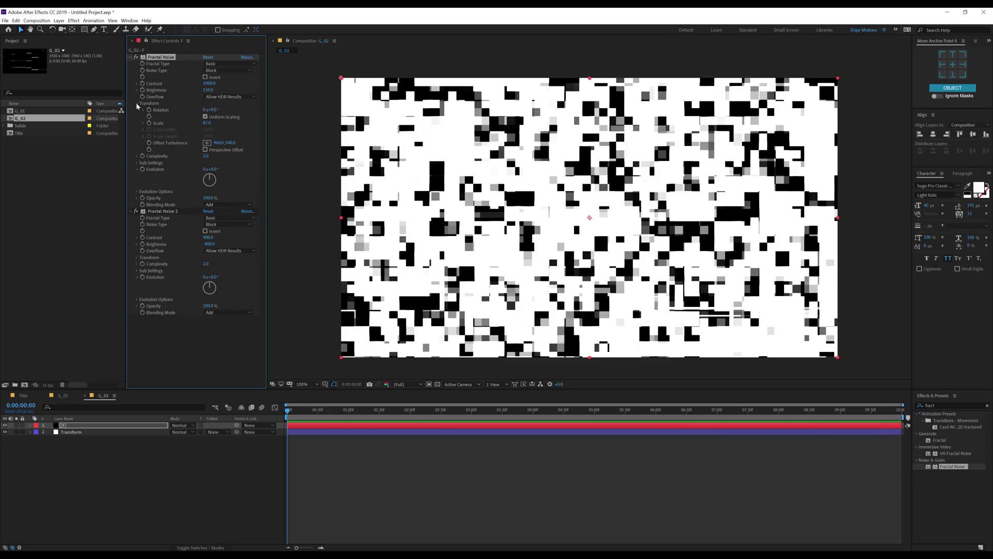
{"action": "left_click", "coordinate": [206, 117]}
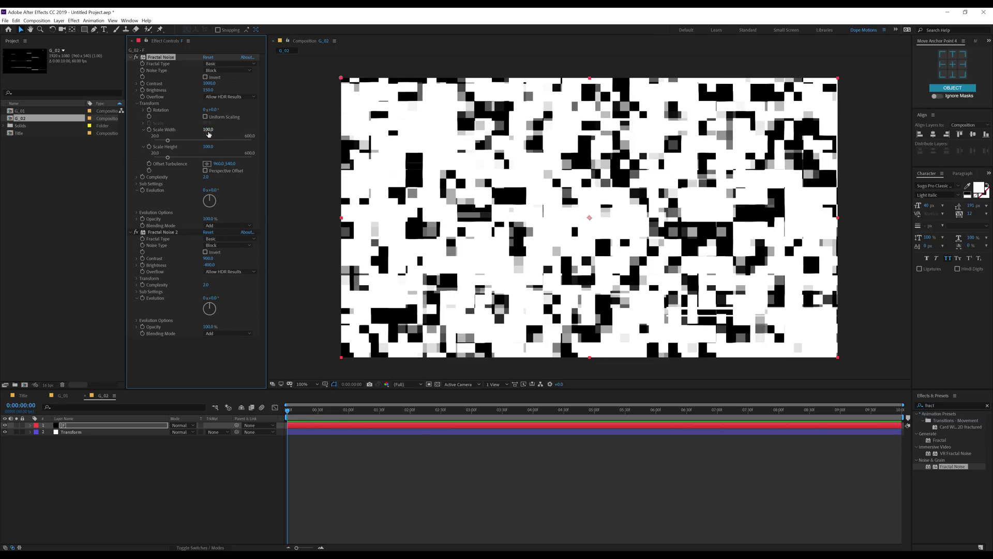
{"action": "left_click_drag", "start_coordinate": [208, 129], "coordinate": [282, 129]}
{"action": "left_click_drag", "start_coordinate": [214, 146], "coordinate": [351, 141]}
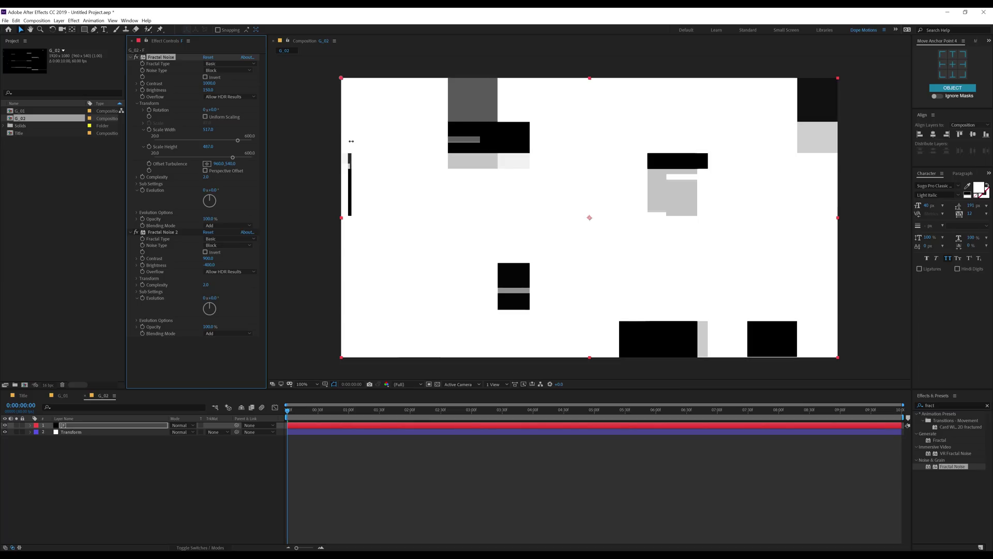
{"action": "left_click", "coordinate": [208, 130]}
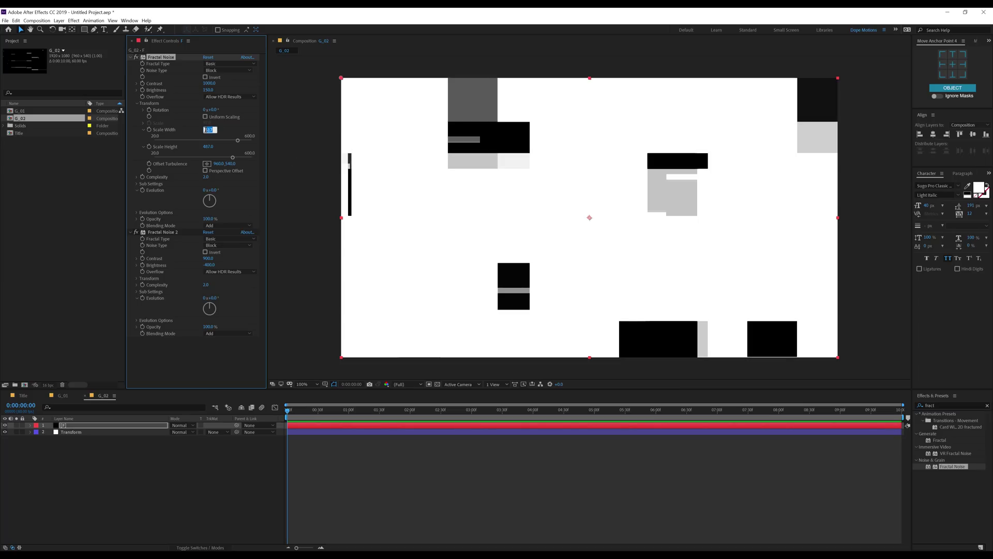
{"action": "type", "text": "700"}
{"action": "key", "text": "Return"}
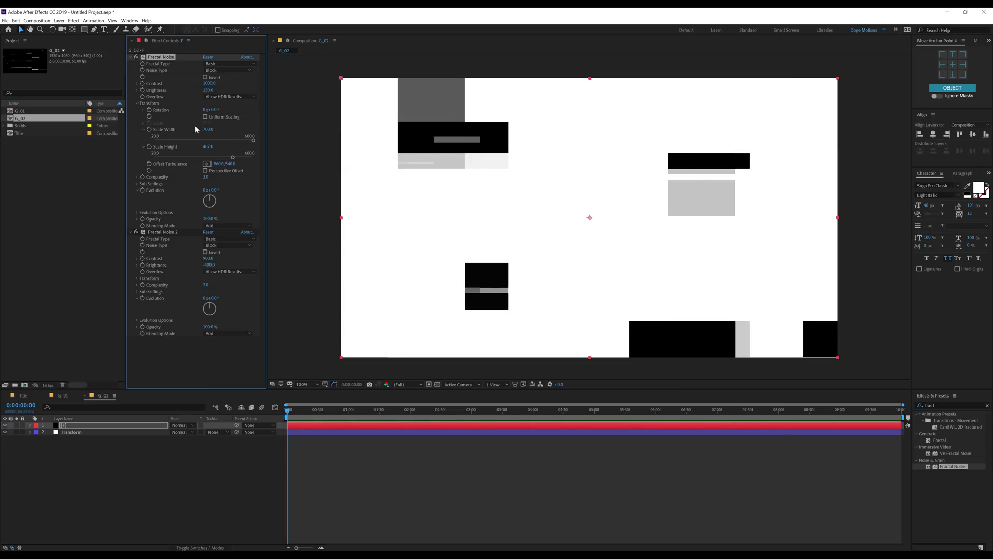
{"action": "left_click", "coordinate": [208, 147]}
{"action": "key", "text": "Return"}
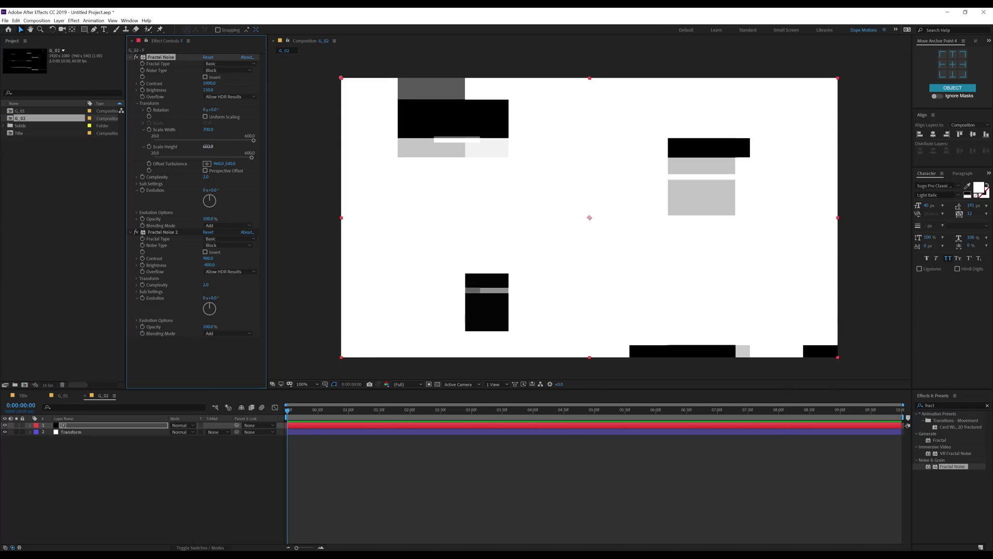
- Lower Complexity to 1.4 and shift Offset Turbulence to -225,540
{"action": "left_click_drag", "start_coordinate": [209, 176], "coordinate": [189, 181]}
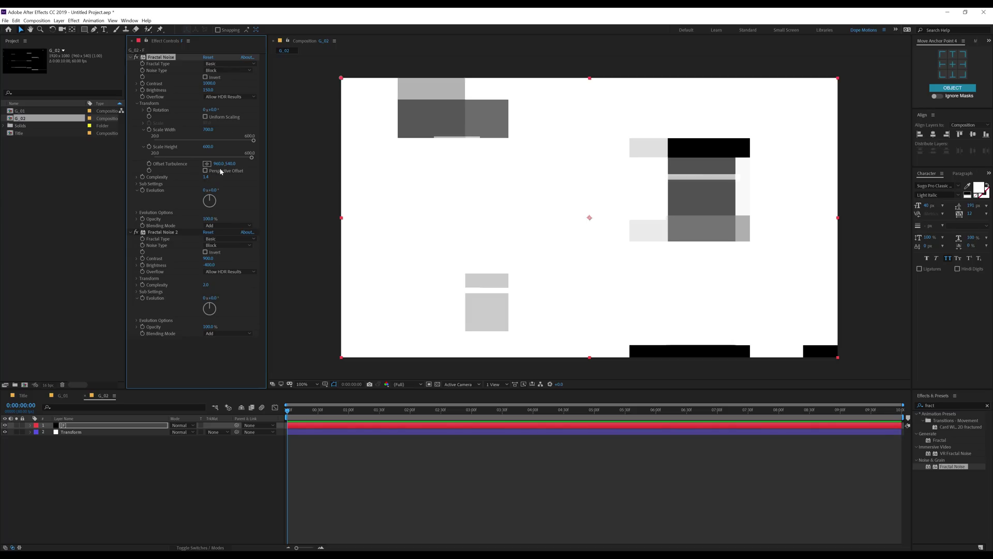
{"action": "left_click_drag", "start_coordinate": [218, 163], "coordinate": [139, 181]}
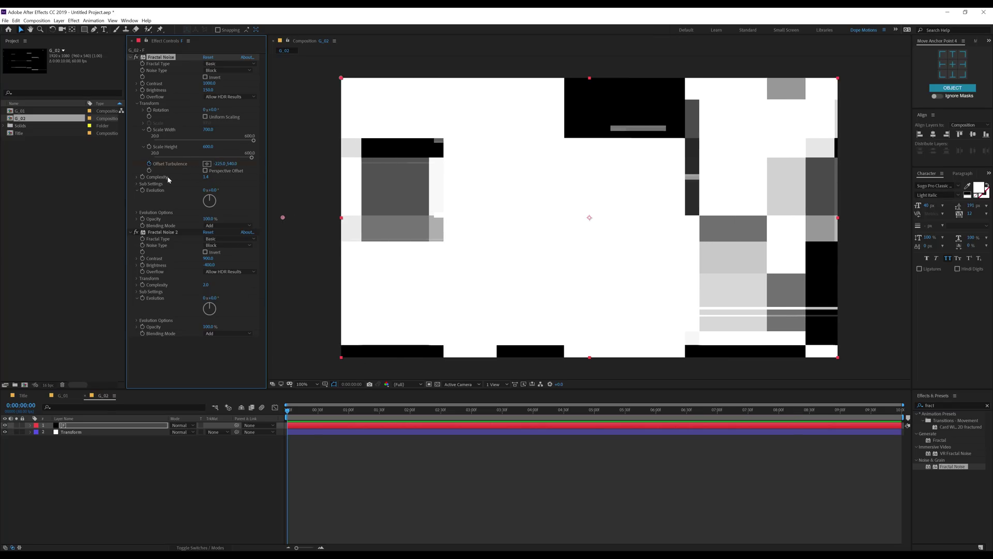
{"action": "left_click_drag", "start_coordinate": [290, 409], "coordinate": [901, 408]}
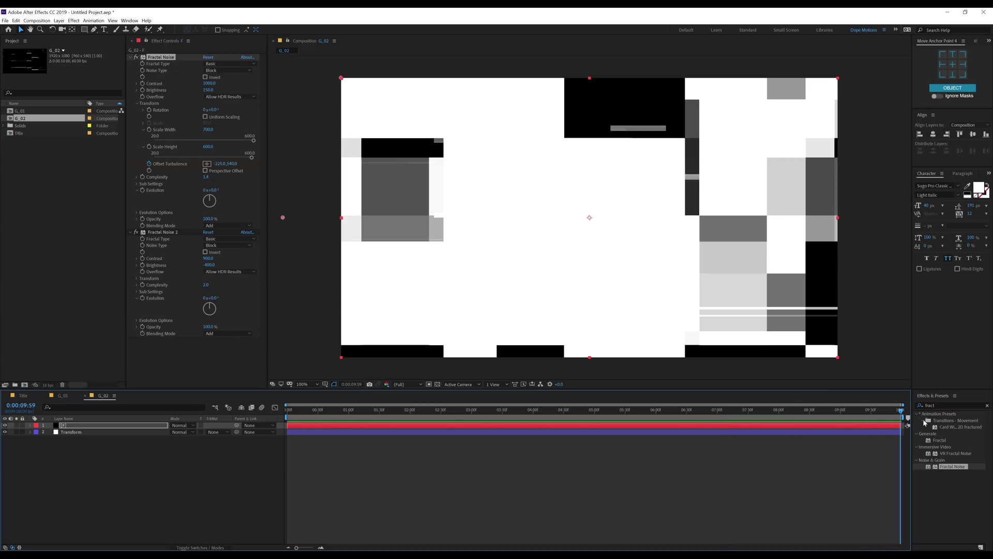
- Adjust the first noise's horizontal Offset Turbulence, previewing the drifting blocks between tweaks
{"action": "left_click_drag", "start_coordinate": [216, 165], "coordinate": [373, 180]}
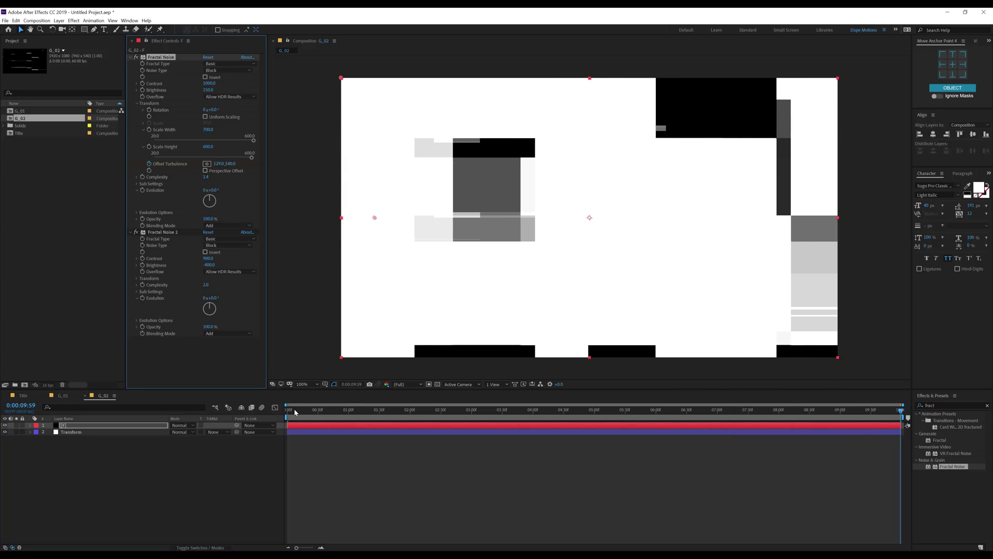
{"action": "key", "text": "Home"}
{"action": "key", "text": "space"}
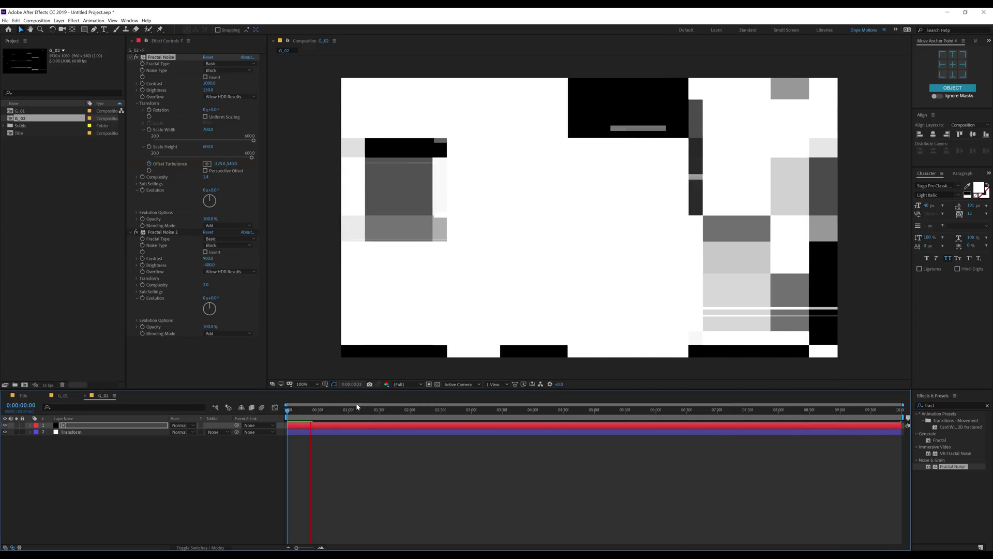
{"action": "left_click_drag", "start_coordinate": [357, 408], "coordinate": [897, 409]}
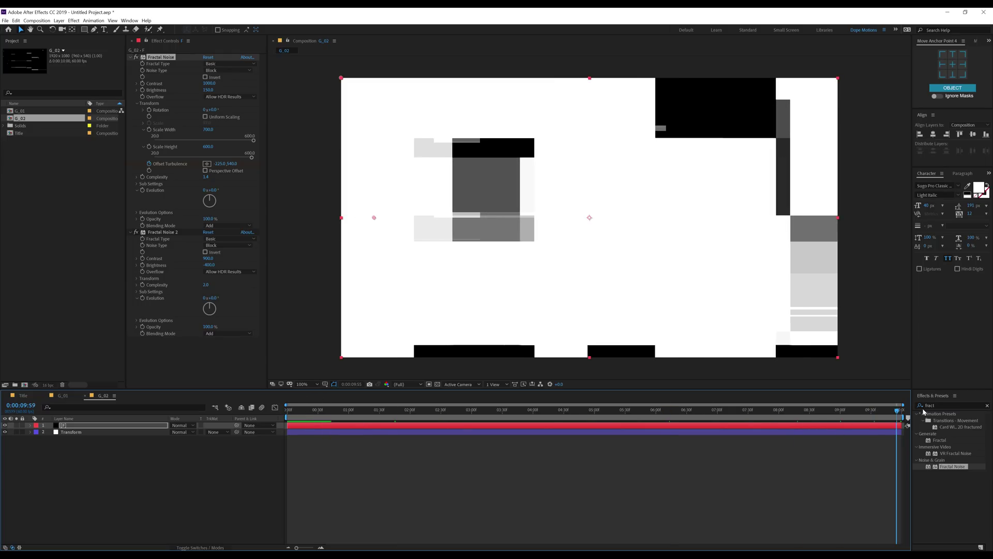
{"action": "left_click_drag", "start_coordinate": [219, 164], "coordinate": [314, 177]}
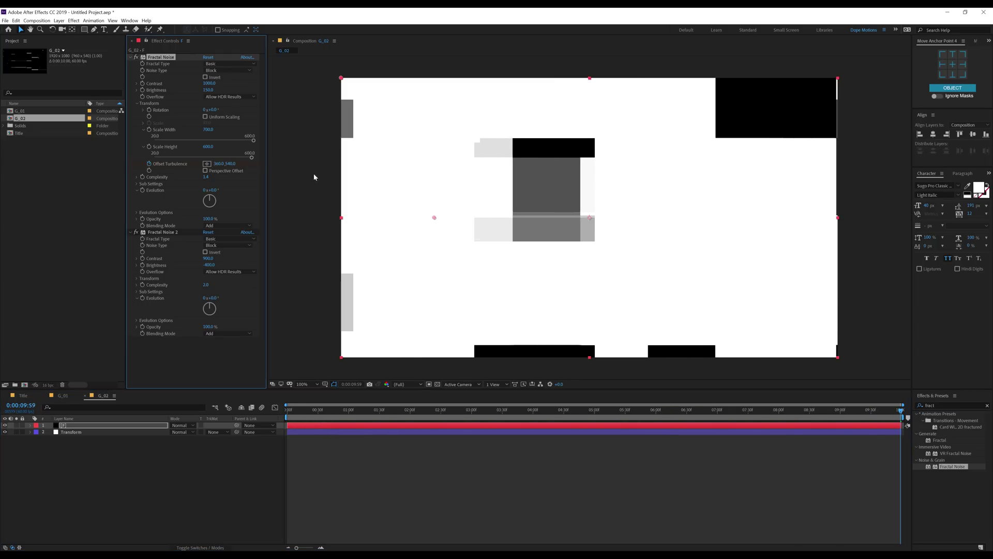
{"action": "key", "text": "Home"}
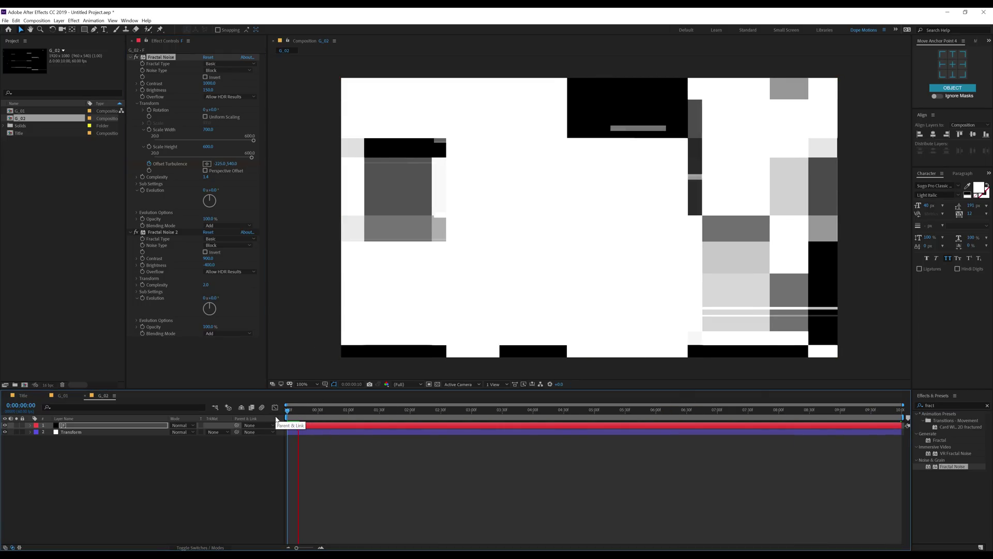
{"action": "key", "text": "space"}
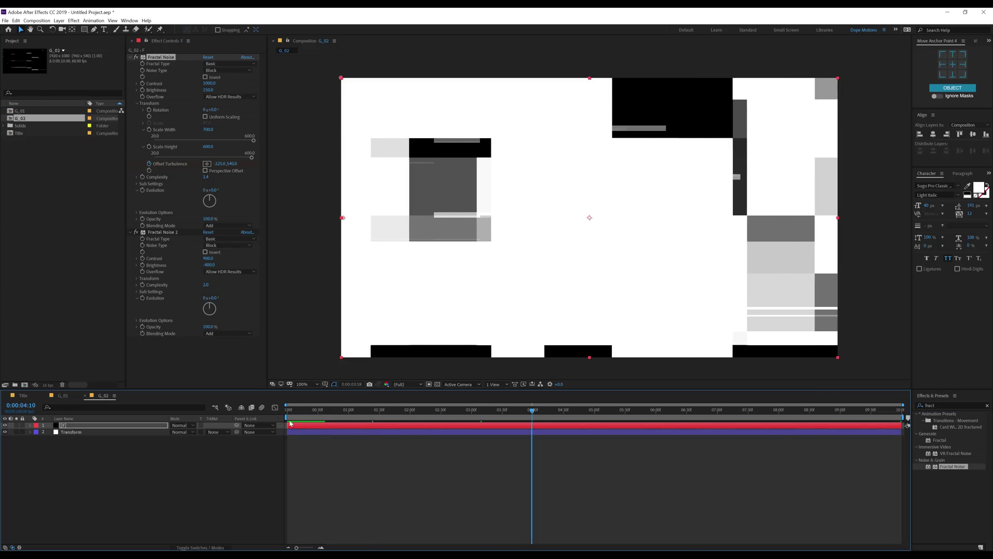
{"action": "key", "text": "Home"}
{"action": "left_click_drag", "start_coordinate": [217, 164], "coordinate": [57, 164]}
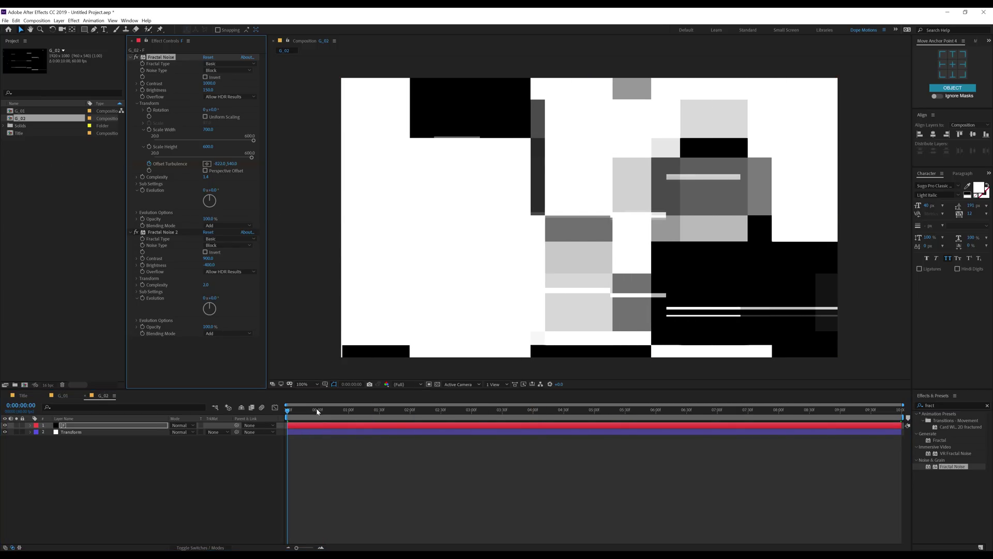
{"action": "key", "text": "space"}
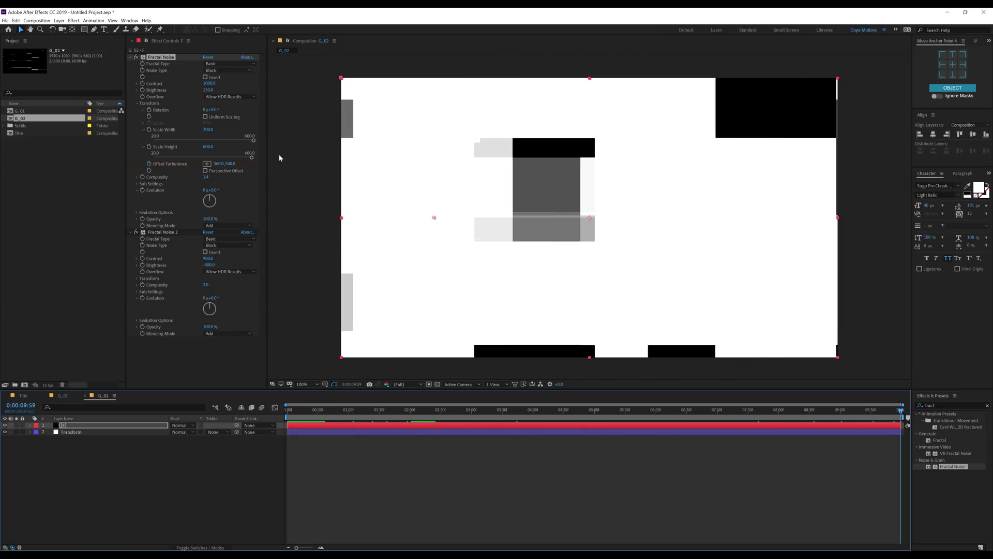
{"action": "left_click_drag", "start_coordinate": [219, 164], "coordinate": [562, 163]}
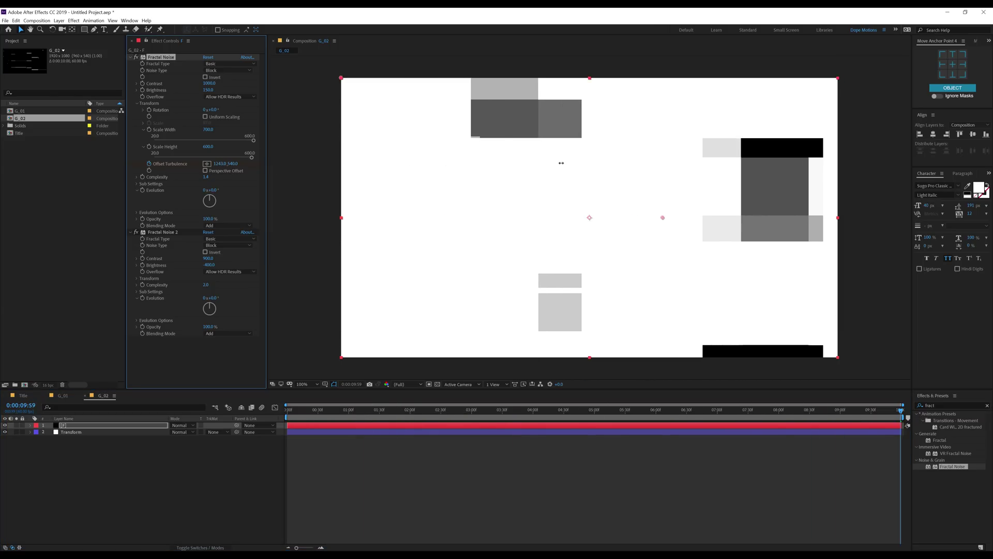
{"action": "left_click", "coordinate": [284, 416]}
{"action": "key", "text": "space"}
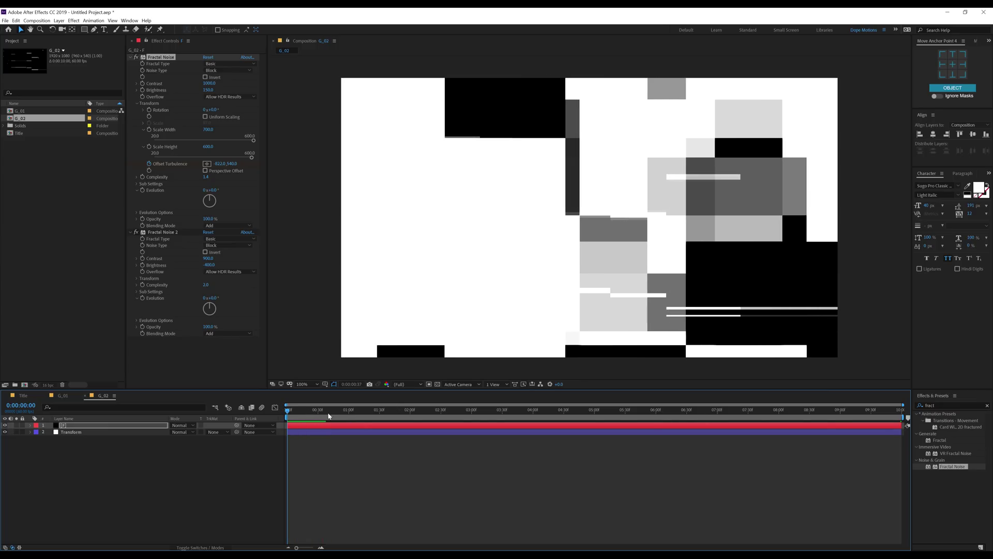
{"action": "key", "text": "space"}
{"action": "key", "text": "space"}
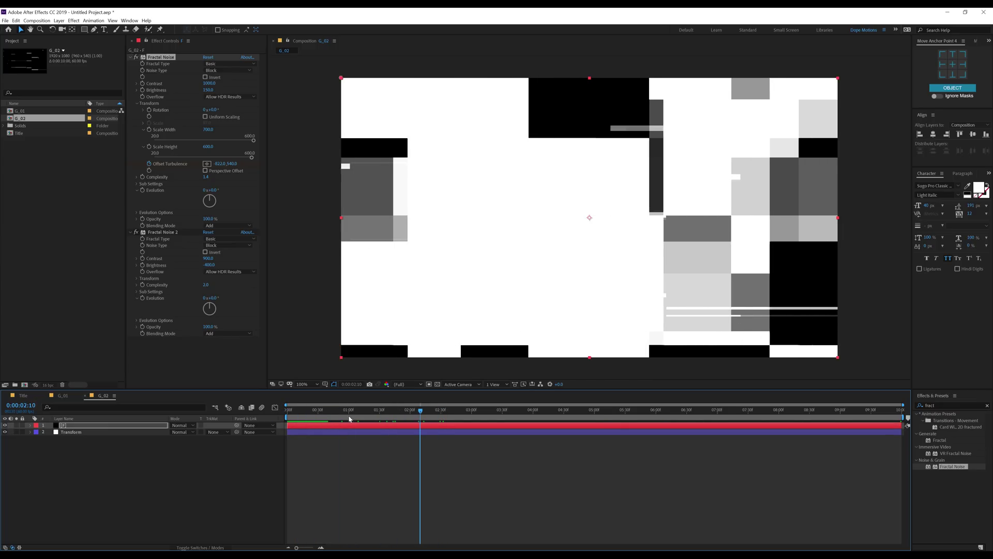
{"action": "key", "text": "space"}
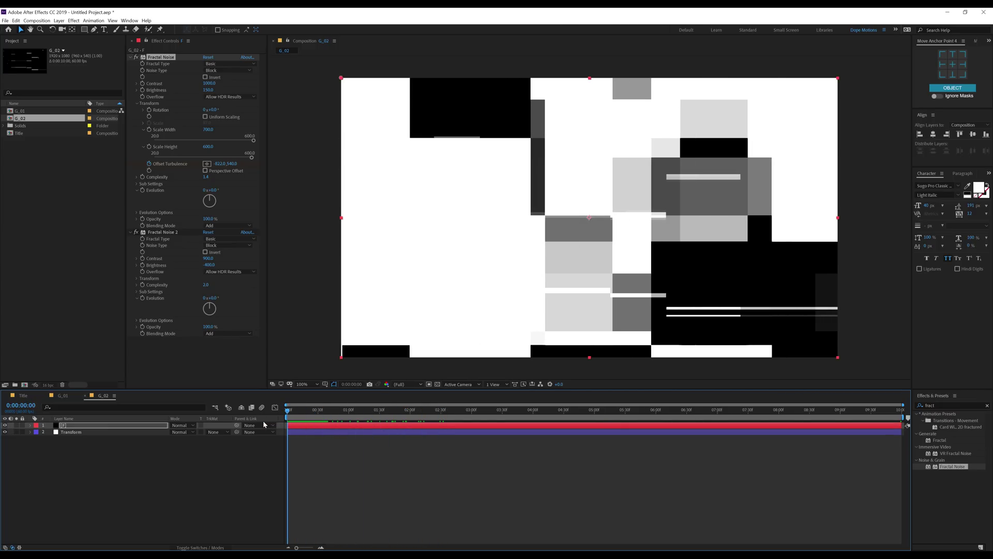
- Set the noise Complexity to 1.0 and preview the simpler blocks
{"action": "left_click", "coordinate": [207, 177]}
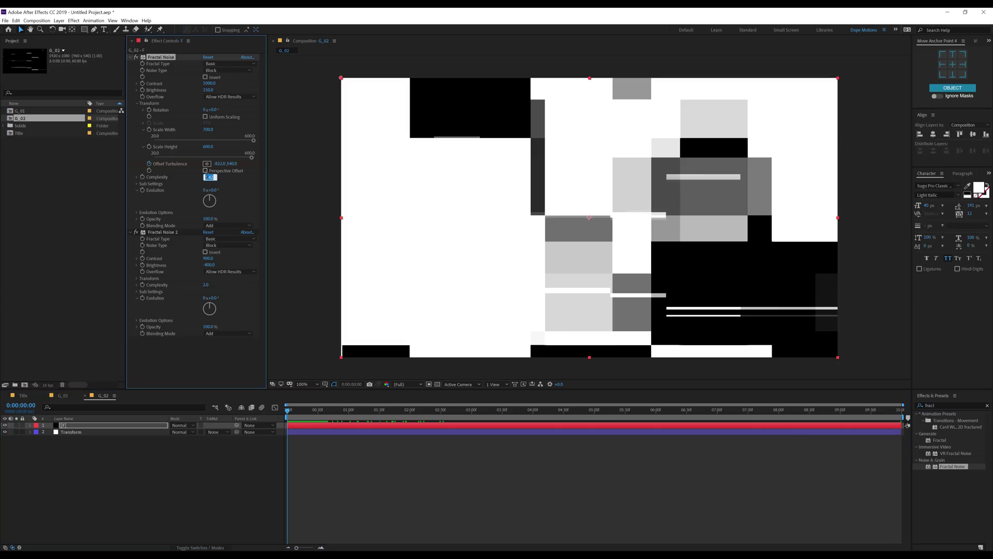
{"action": "key", "text": "Return"}
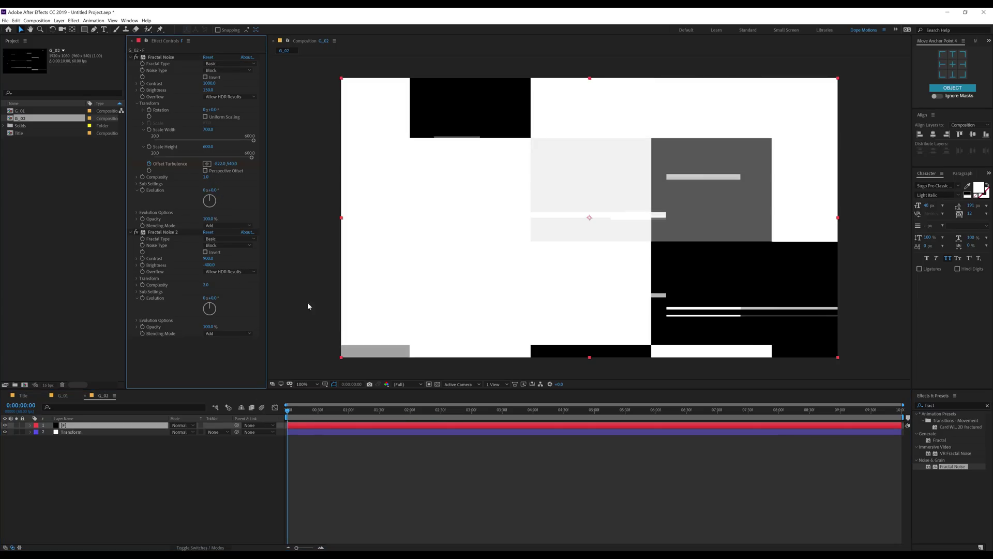
{"action": "key", "text": "space"}
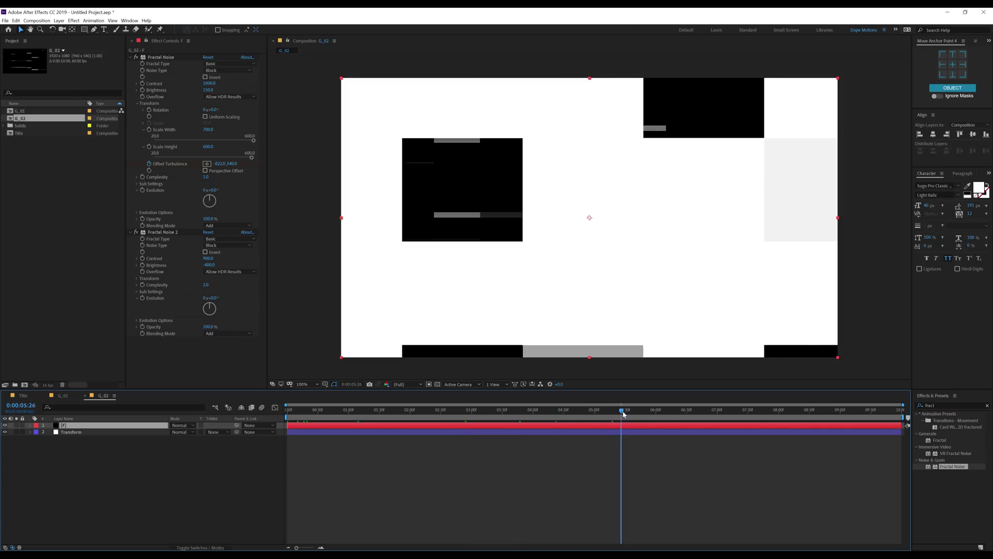
{"action": "key", "text": "space"}
{"action": "left_click", "coordinate": [115, 445]}
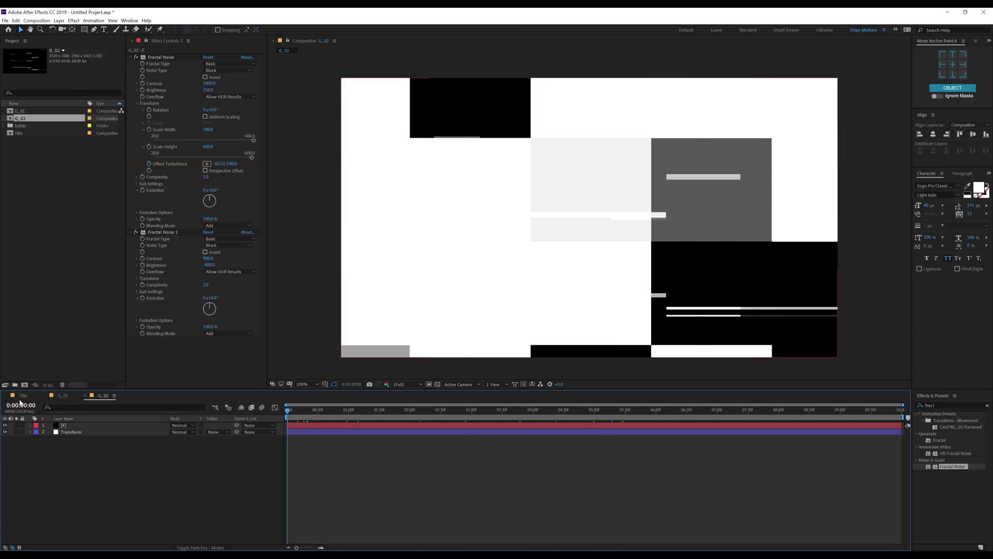
- Create a composition named Main and place the Title comp in it
{"action": "left_click", "coordinate": [26, 396]}
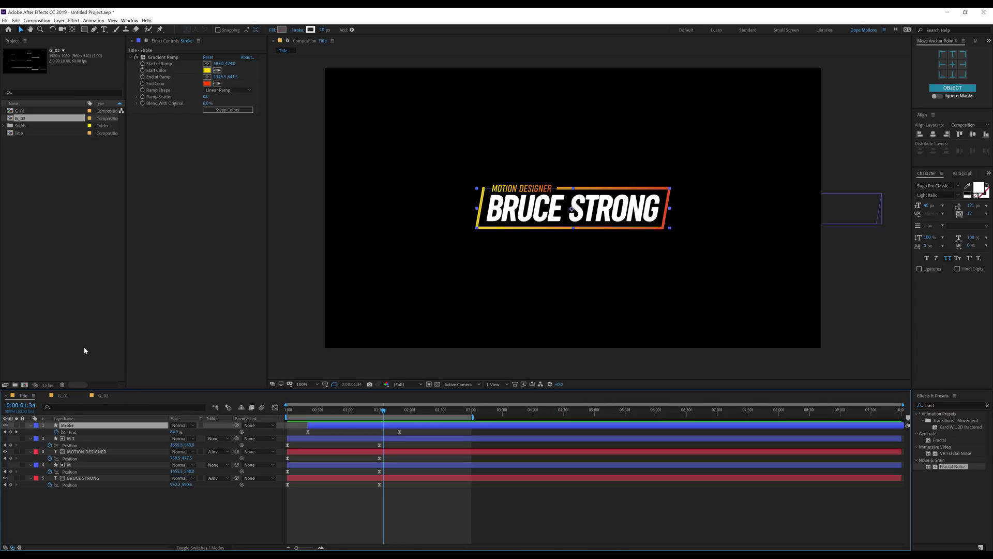
{"action": "left_click", "coordinate": [29, 340]}
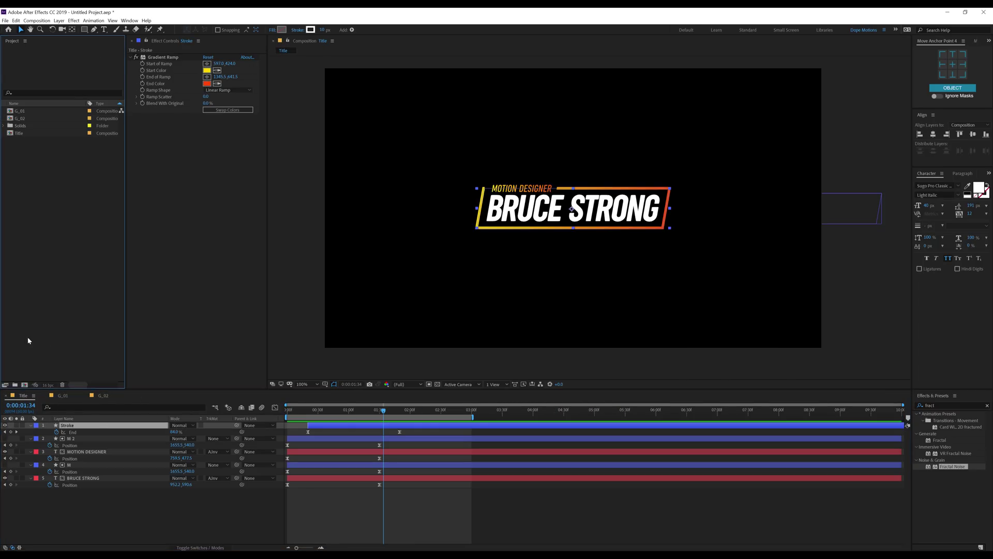
{"action": "left_click", "coordinate": [24, 385]}
{"action": "type", "text": "Main"}
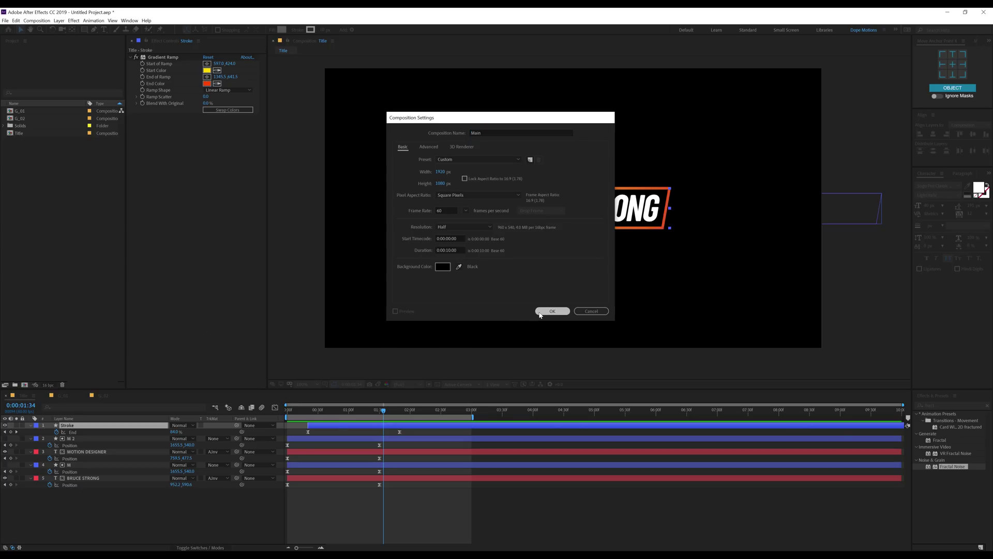
{"action": "left_click", "coordinate": [538, 312]}
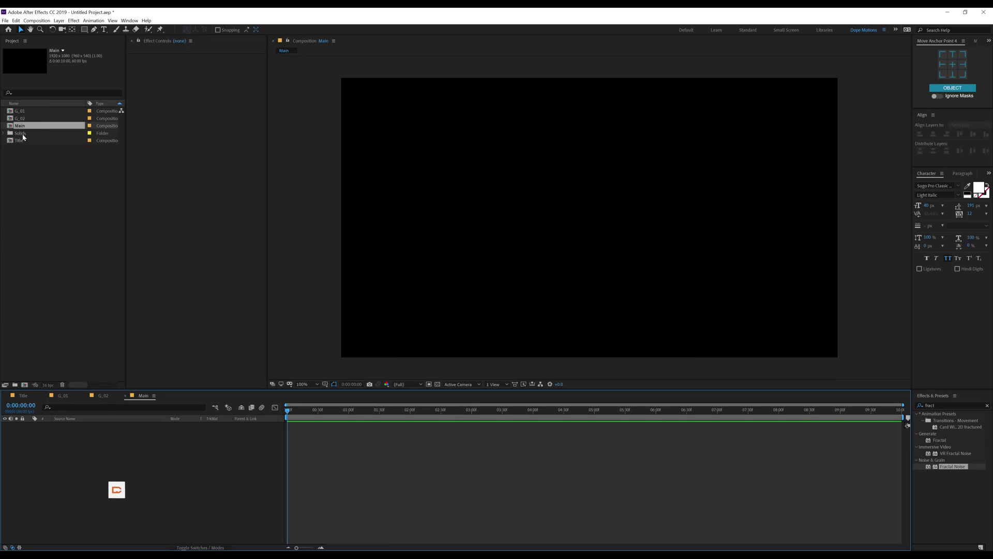
{"action": "left_click_drag", "start_coordinate": [21, 140], "coordinate": [80, 459]}
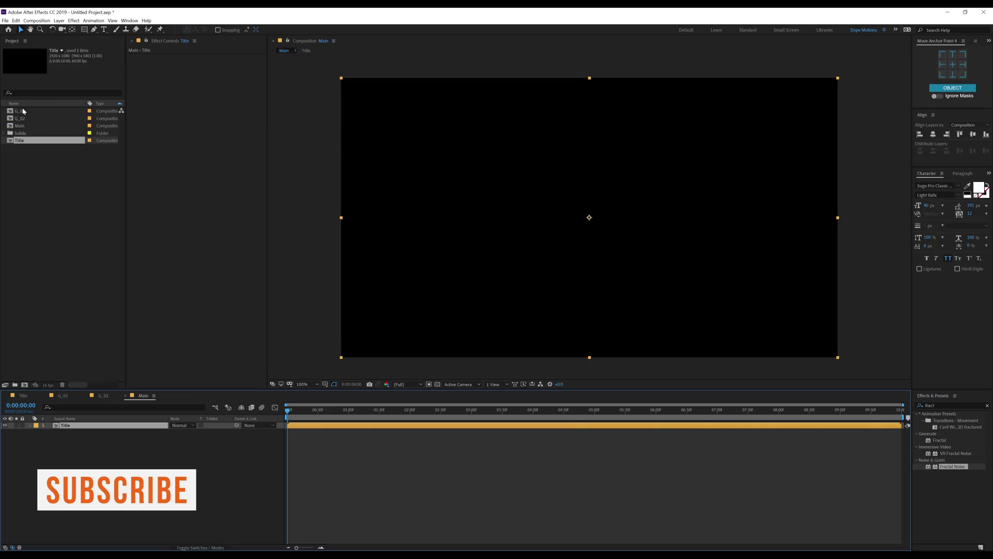
- Add the G_01 and G_02 comps into Main above Title
{"action": "left_click", "coordinate": [23, 110]}
{"action": "left_click", "coordinate": [21, 118], "text": "shift"}
{"action": "left_click_drag", "start_coordinate": [21, 118], "coordinate": [72, 434]}
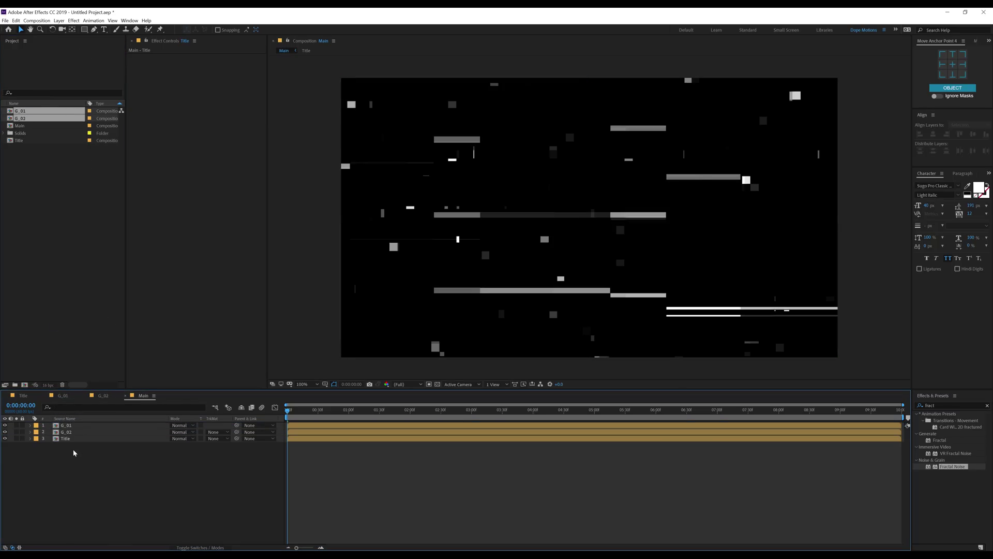
- Set the Transform layer's track matte to Luma Matte in both G_01 and G_02
{"action": "double_click", "coordinate": [73, 426]}
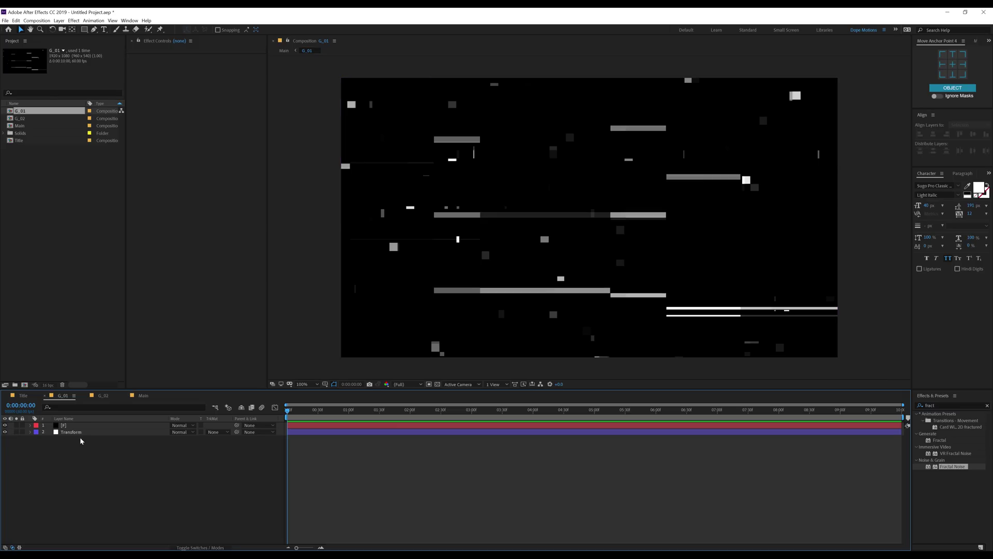
{"action": "left_click", "coordinate": [73, 432]}
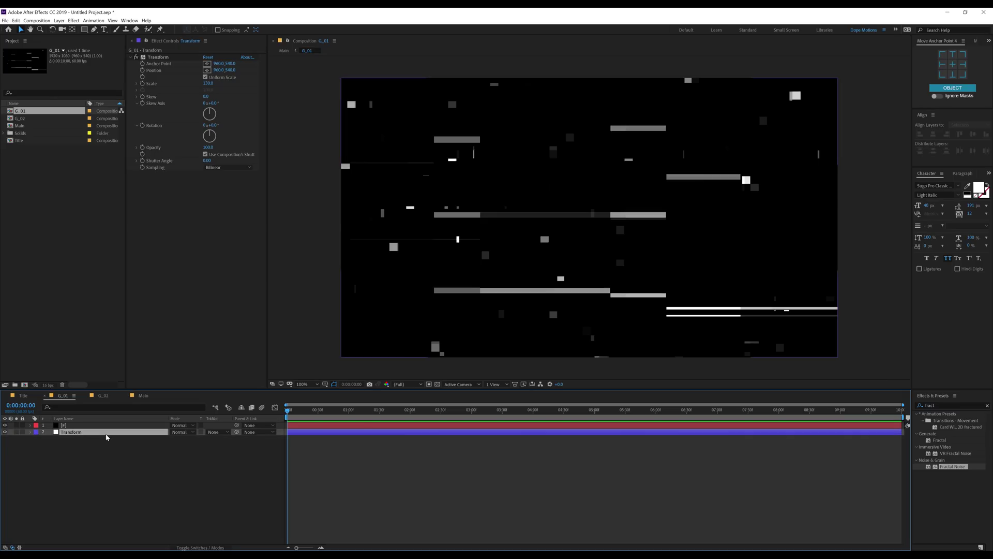
{"action": "left_click", "coordinate": [224, 432]}
{"action": "left_click", "coordinate": [233, 466]}
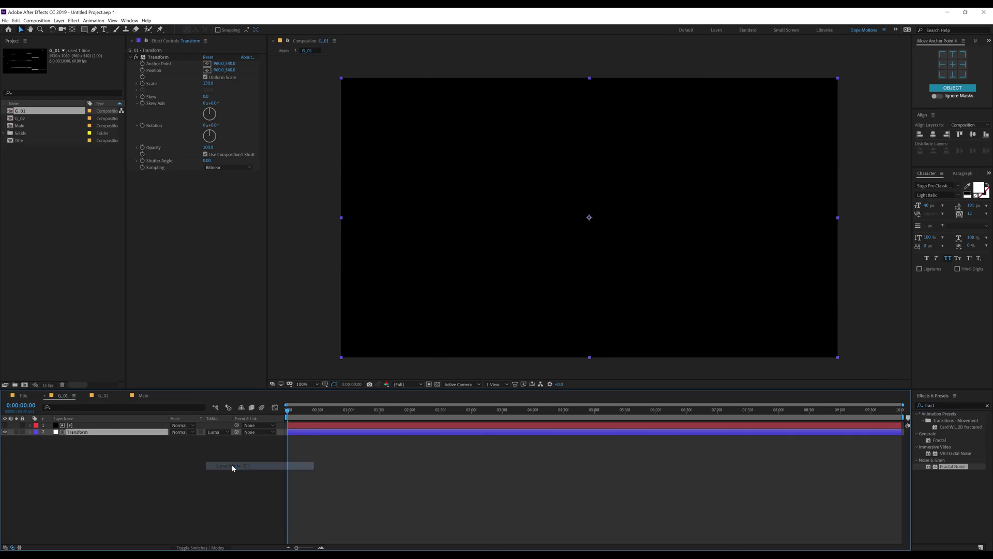
{"action": "left_click", "coordinate": [232, 468]}
{"action": "left_click", "coordinate": [100, 395]}
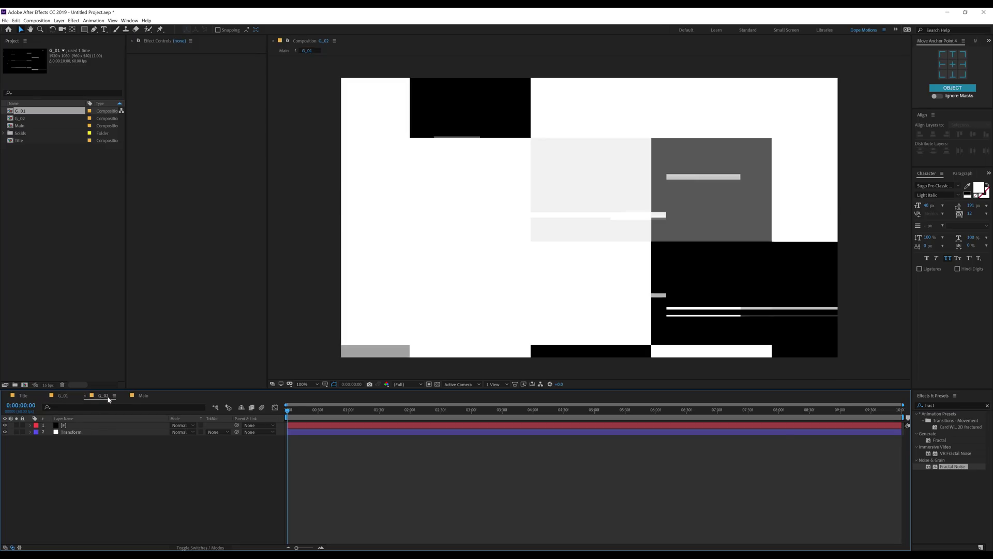
{"action": "left_click", "coordinate": [89, 432]}
{"action": "left_click", "coordinate": [223, 433]}
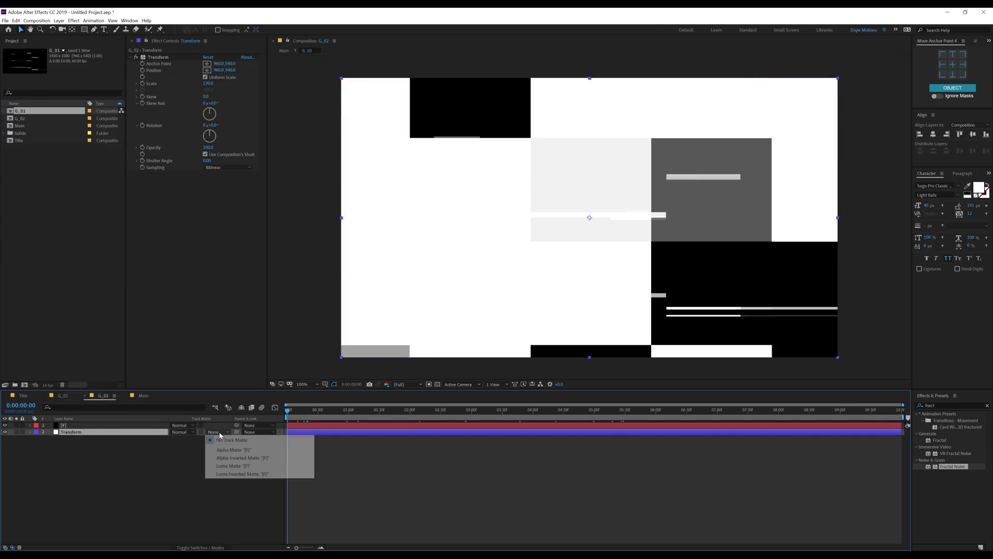
{"action": "left_click", "coordinate": [228, 466]}
{"action": "left_click", "coordinate": [196, 469]}
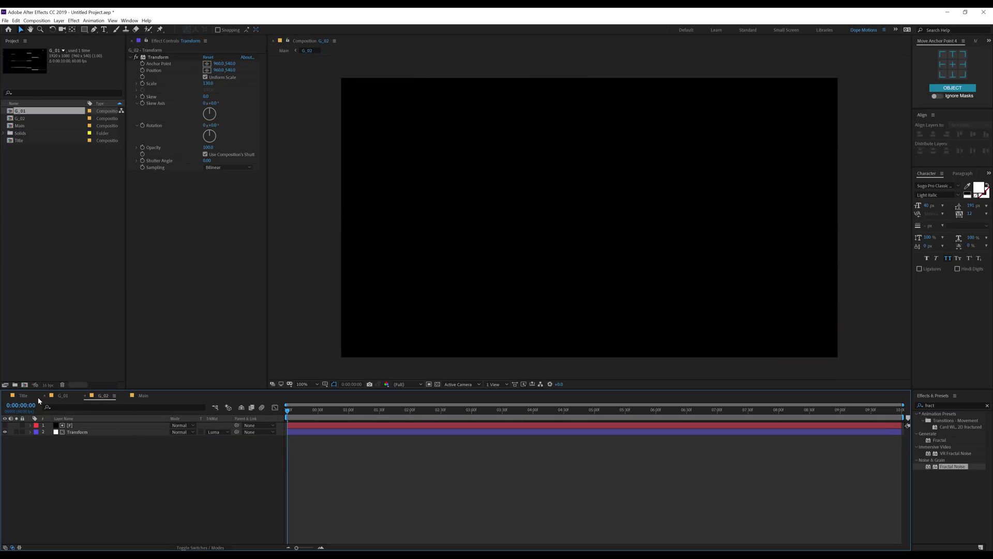
{"action": "left_click", "coordinate": [31, 398]}
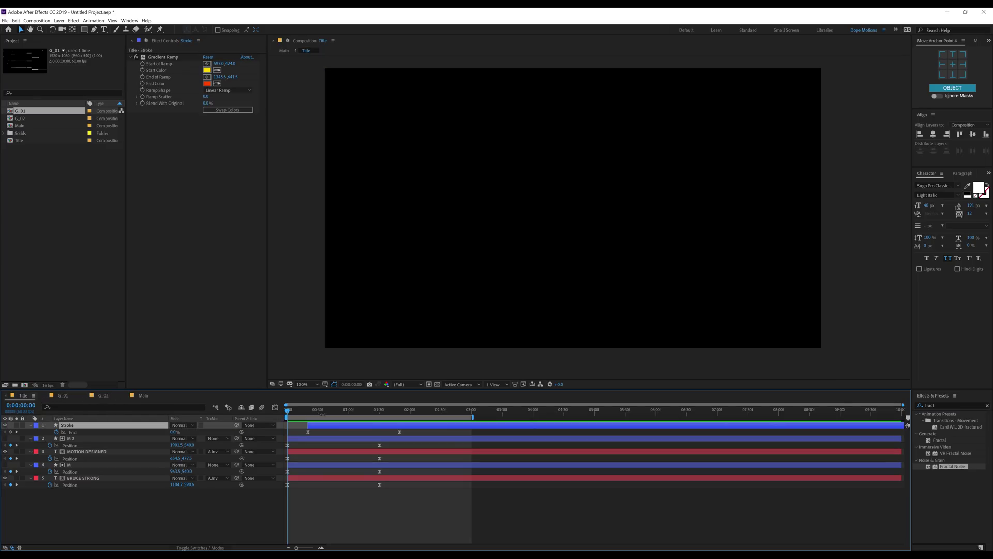
{"action": "left_click", "coordinate": [140, 397]}
- Collapse transformations for G_01 and G_02 and shift G_02 left and lower over BRUCE STRONG
{"action": "left_click_drag", "start_coordinate": [346, 408], "coordinate": [369, 418]}
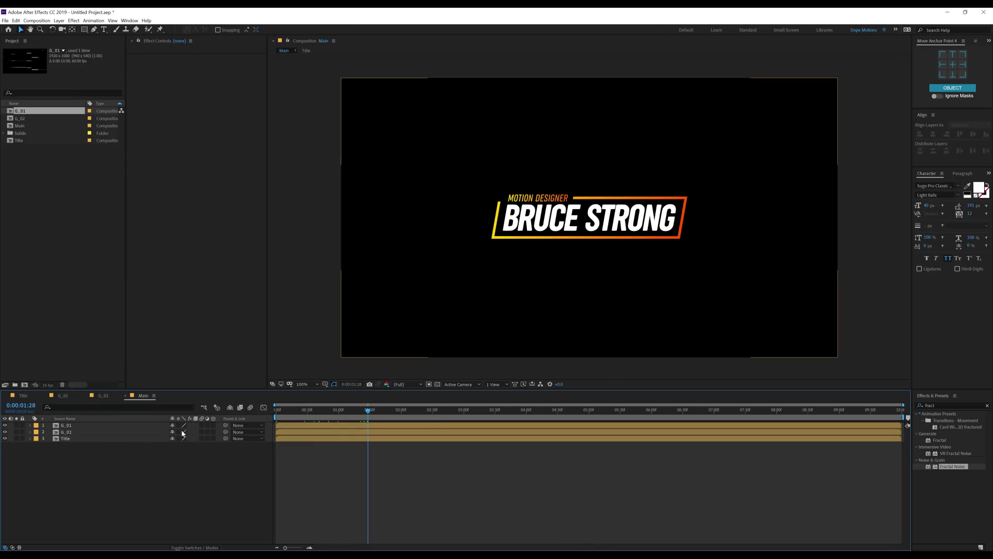
{"action": "left_click_drag", "start_coordinate": [179, 425], "coordinate": [179, 432]}
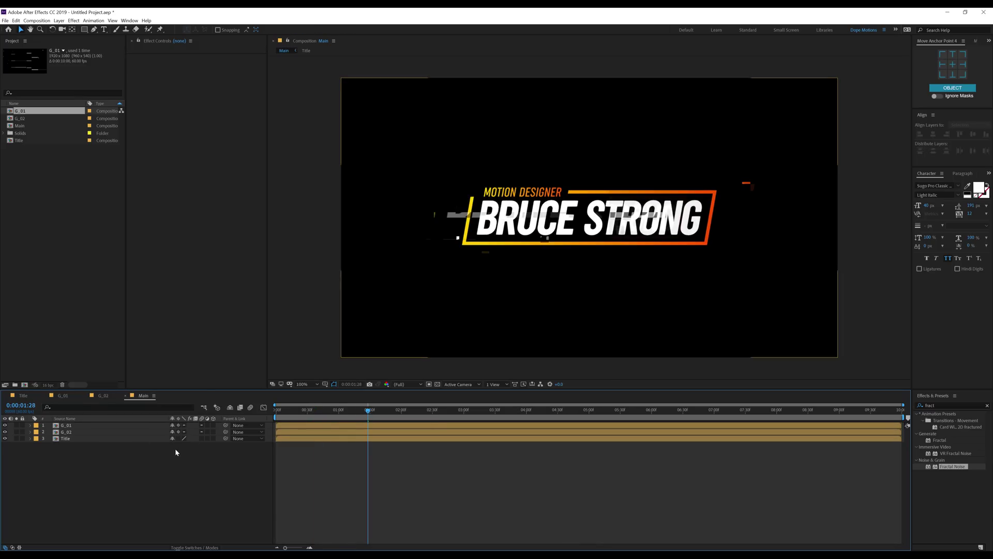
{"action": "left_click", "coordinate": [85, 432]}
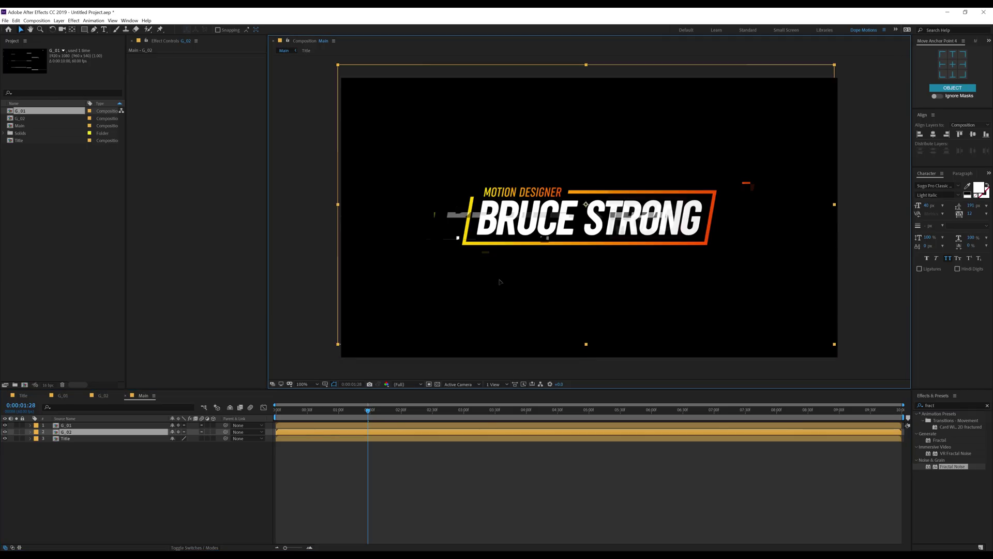
{"action": "left_click_drag", "start_coordinate": [499, 238], "coordinate": [562, 213]}
{"action": "left_click_drag", "start_coordinate": [551, 271], "coordinate": [545, 274]}
{"action": "key", "text": "Return"}
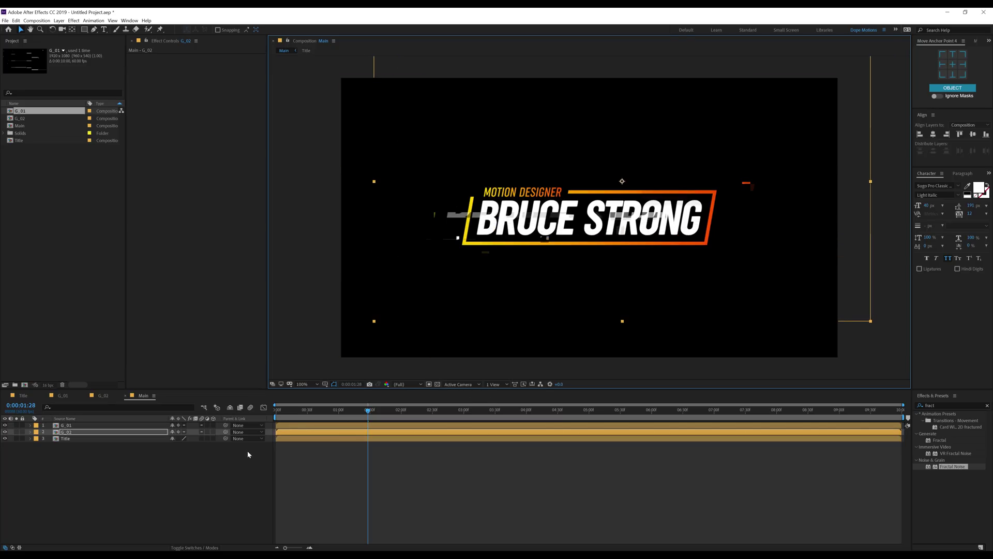
{"action": "left_click_drag", "start_coordinate": [285, 414], "coordinate": [269, 416]}
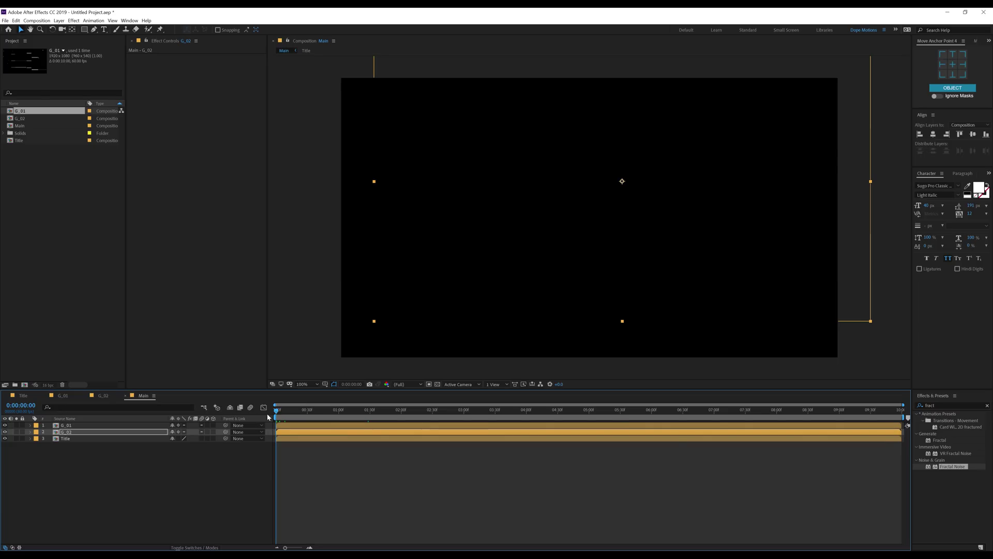
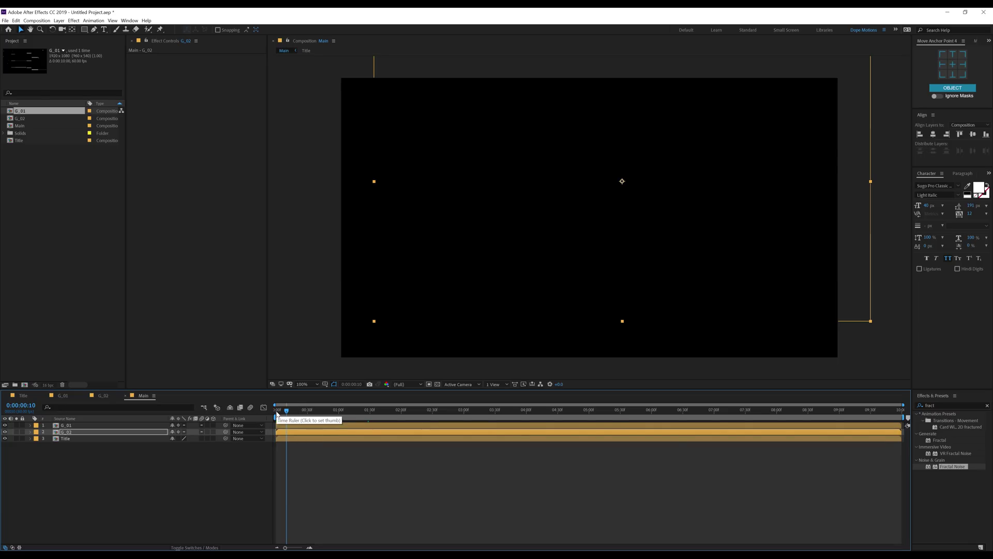
- Trim G_01 and G_02 at the playhead, start G_02 at frame 10 and move G_01 later
{"action": "left_click", "coordinate": [69, 425]}
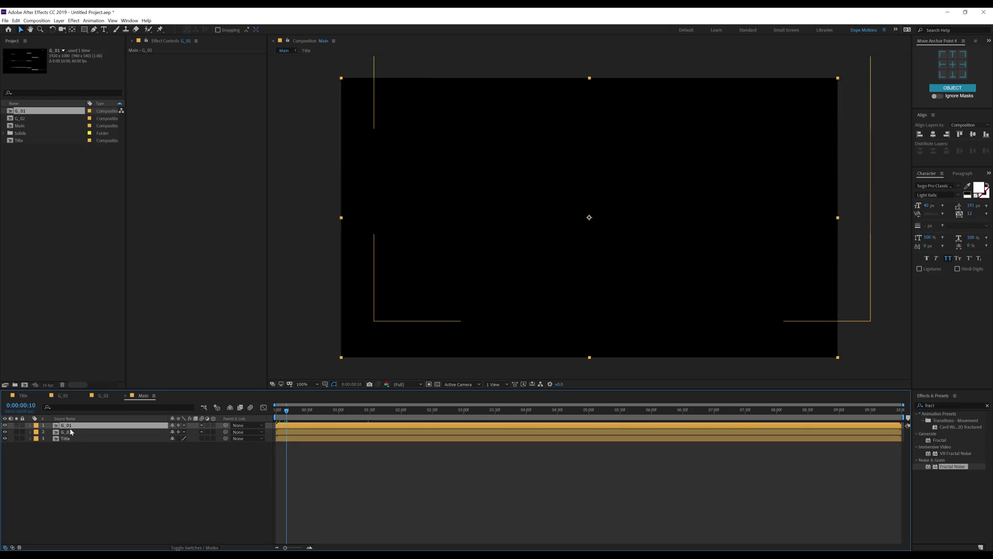
{"action": "left_click", "coordinate": [69, 432], "text": "shift"}
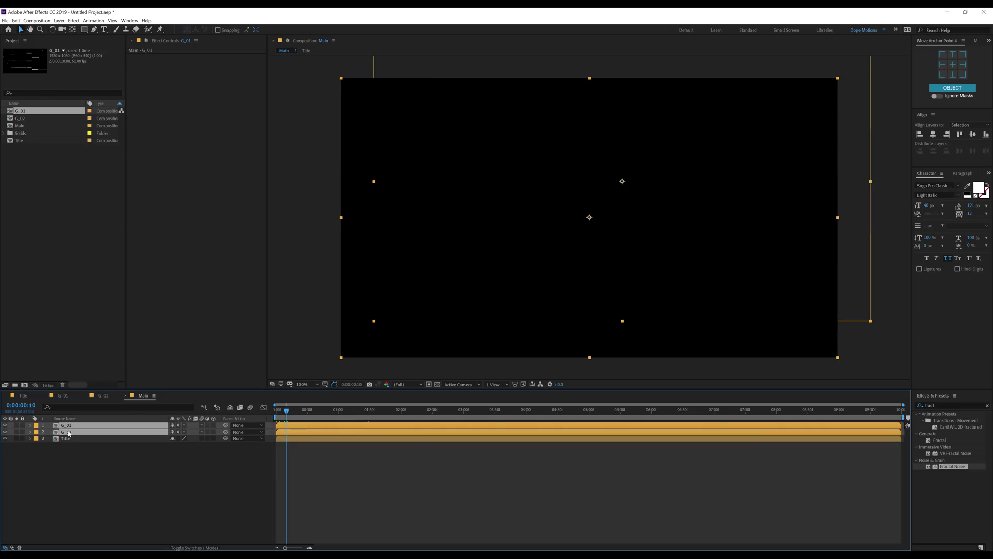
{"action": "key", "text": "alt+bracketright"}
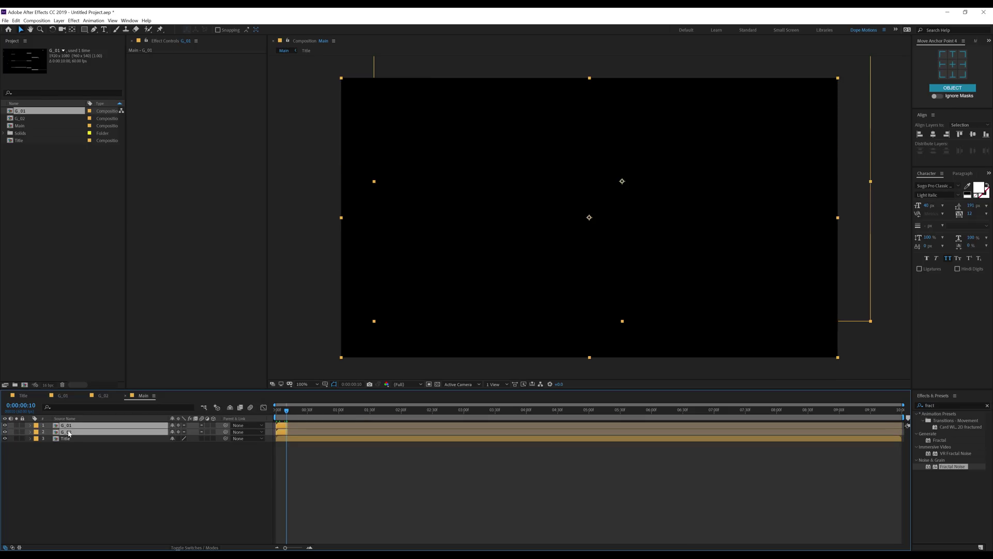
{"action": "left_click", "coordinate": [288, 469]}
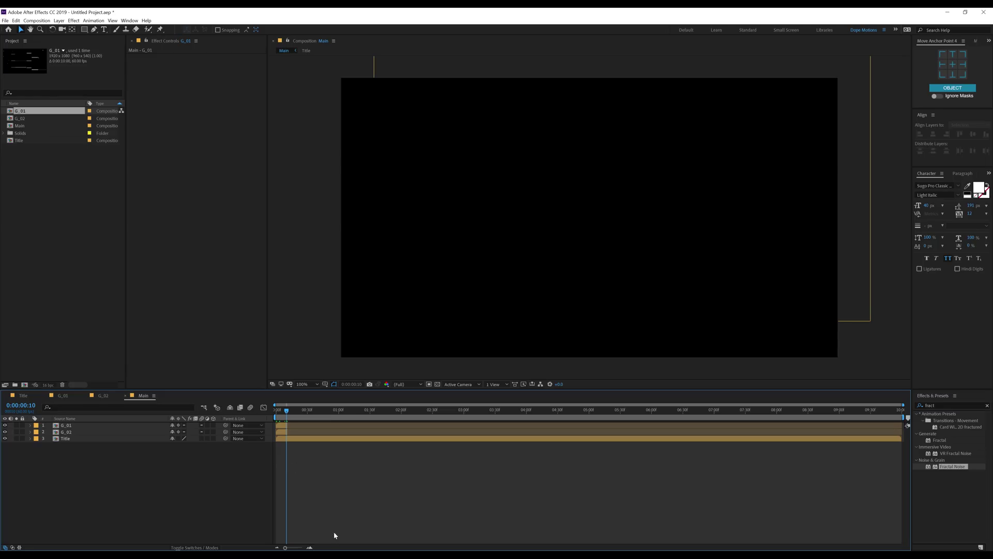
{"action": "left_click_drag", "start_coordinate": [281, 425], "coordinate": [454, 425]}
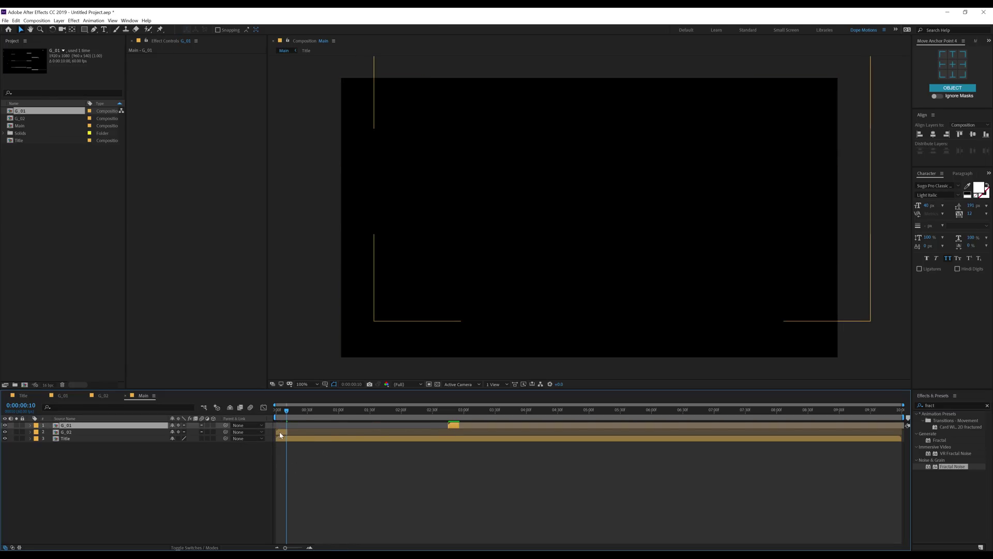
{"action": "mouse_move", "coordinate": [281, 432]}
{"action": "left_mouse_down"}
{"action": "mouse_move", "coordinate": [305, 416]}
{"action": "mouse_move", "coordinate": [299, 434]}
{"action": "left_mouse_up"}
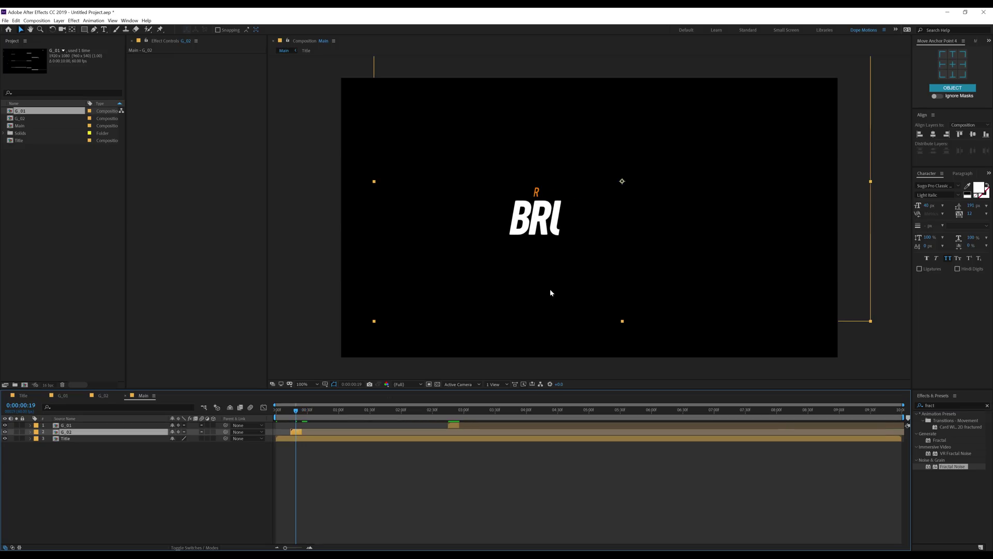
- Nudge the G_02 clip slightly later and place its glitch over the BRUCE text
{"action": "left_click_drag", "start_coordinate": [551, 293], "coordinate": [426, 278]}
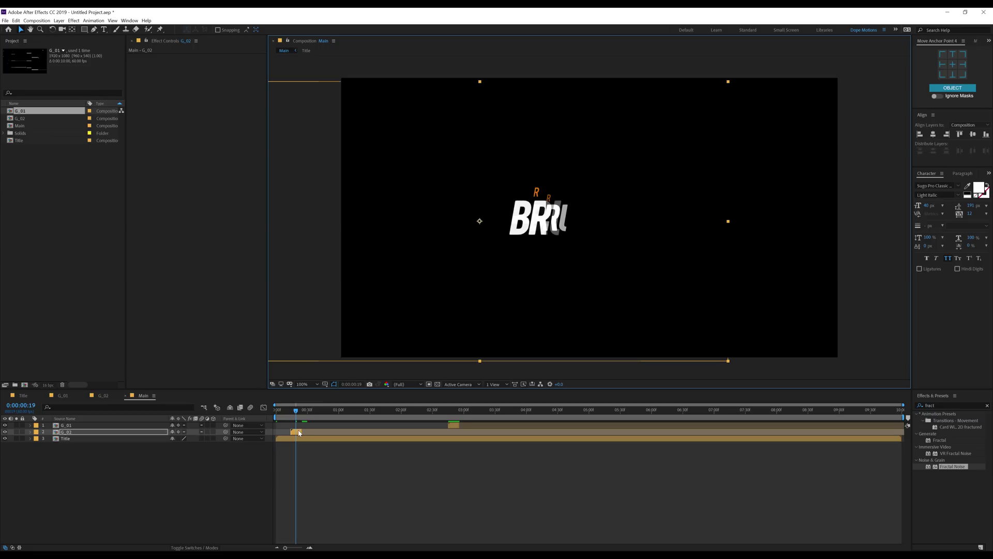
{"action": "left_click_drag", "start_coordinate": [299, 433], "coordinate": [307, 411]}
{"action": "left_click_drag", "start_coordinate": [614, 269], "coordinate": [589, 230]}
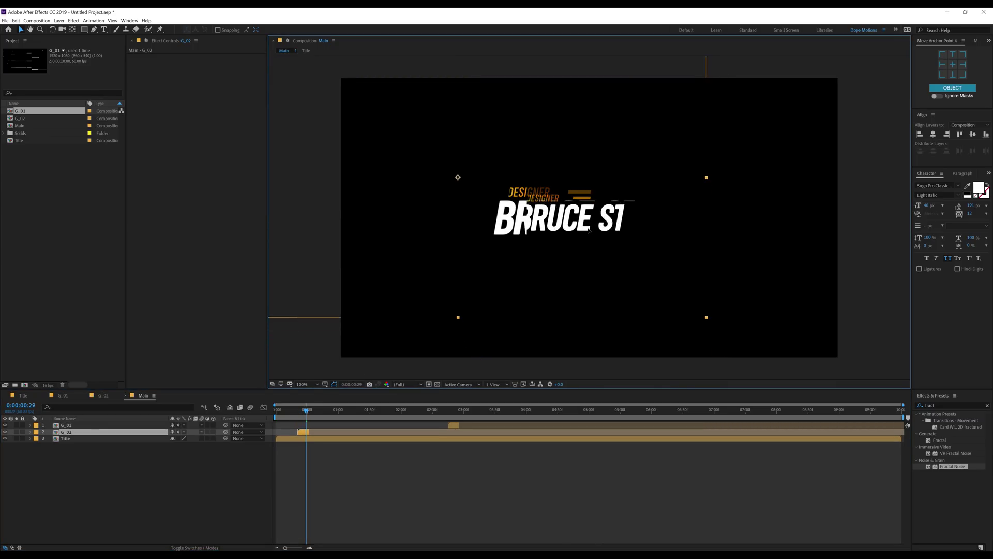
- Start the G_01 clip around frame 38 and position its glitch over the title
{"action": "mouse_move", "coordinate": [304, 410]}
{"action": "left_mouse_down"}
{"action": "mouse_move", "coordinate": [291, 411]}
{"action": "mouse_move", "coordinate": [321, 415]}
{"action": "mouse_move", "coordinate": [306, 416]}
{"action": "left_mouse_up"}
{"action": "left_click_drag", "start_coordinate": [440, 425], "coordinate": [357, 432]}
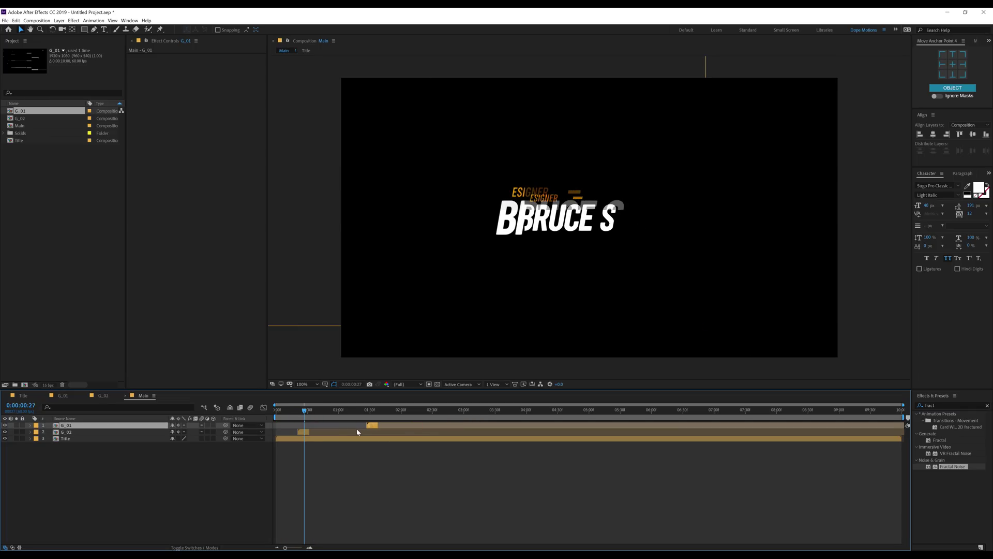
{"action": "left_click_drag", "start_coordinate": [306, 411], "coordinate": [319, 428]}
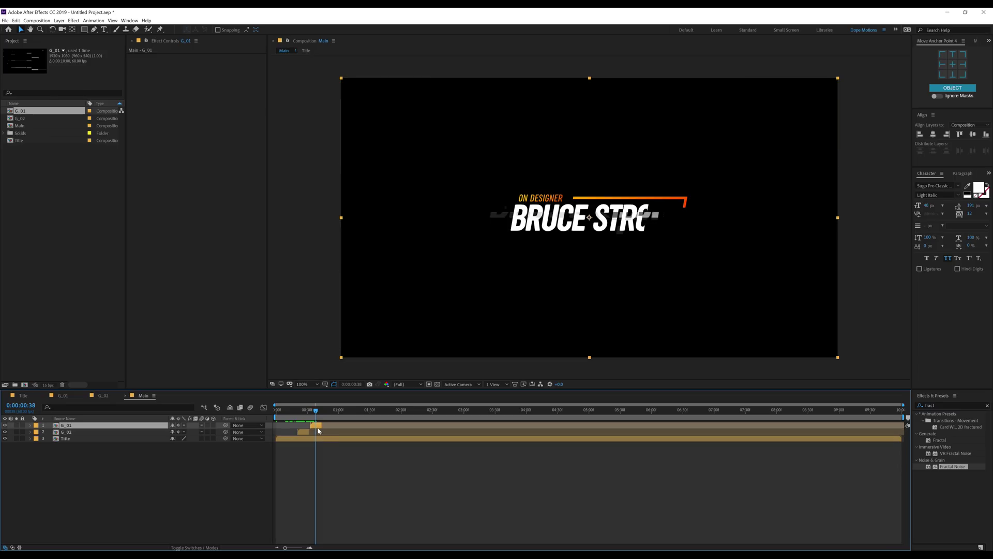
{"action": "left_click_drag", "start_coordinate": [601, 307], "coordinate": [643, 313]}
{"action": "left_click_drag", "start_coordinate": [683, 278], "coordinate": [695, 260]}
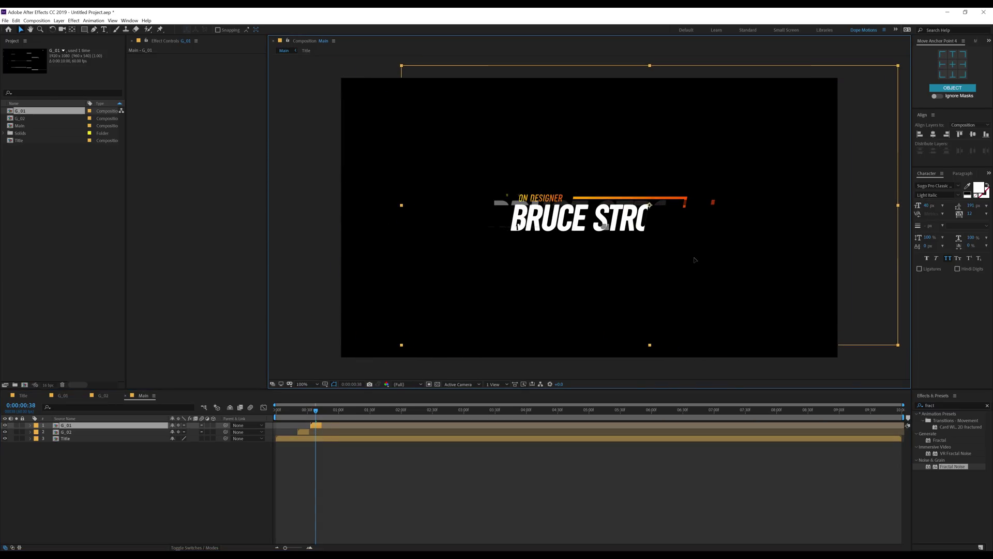
- Scale G_01 to 74% and shift it slightly left and down
{"action": "key", "text": "s"}
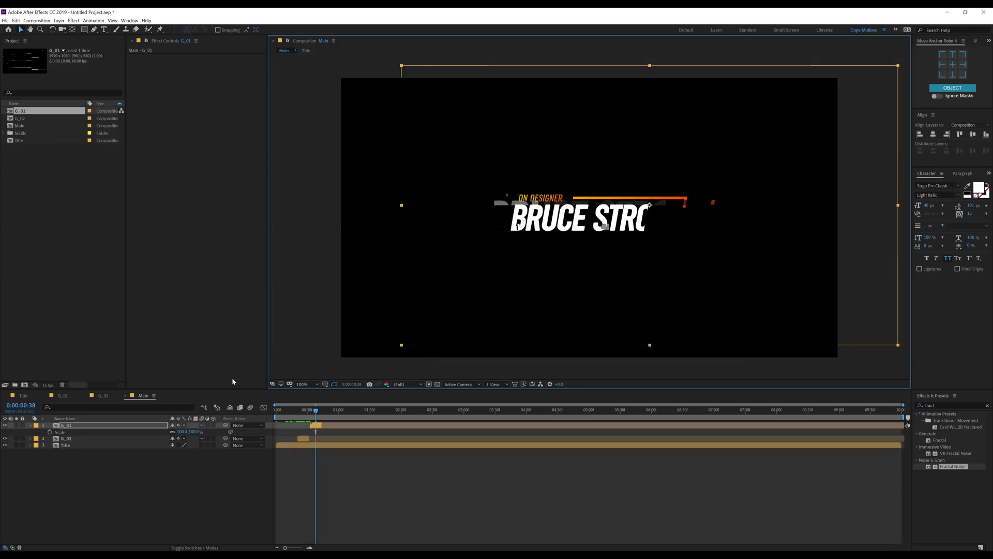
{"action": "left_click_drag", "start_coordinate": [200, 432], "coordinate": [187, 431]}
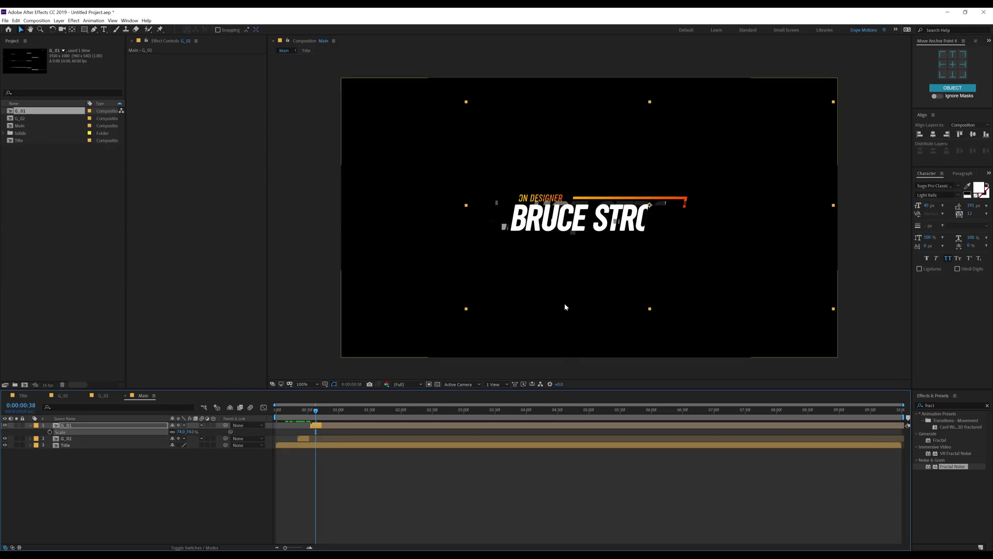
{"action": "left_click_drag", "start_coordinate": [559, 284], "coordinate": [553, 292]}
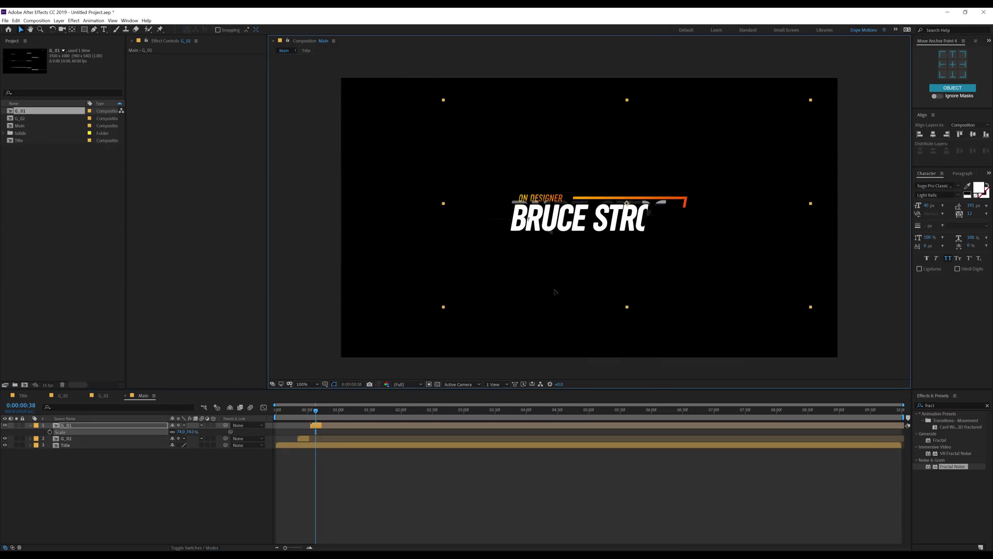
- Duplicate G_02, start the copy later and move it up-left over the title
{"action": "left_click", "coordinate": [299, 438]}
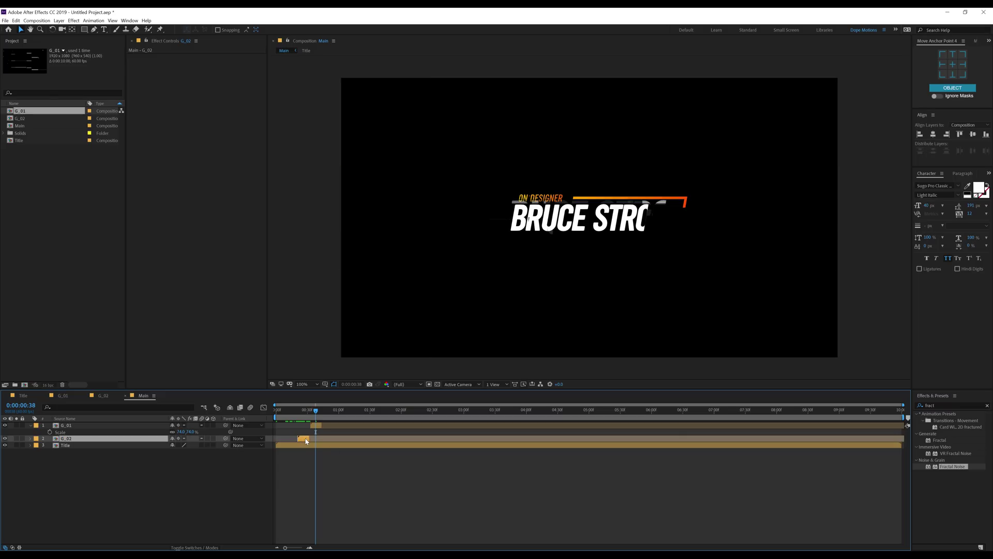
{"action": "key", "text": "ctrl+d"}
{"action": "left_click_drag", "start_coordinate": [306, 441], "coordinate": [330, 443]}
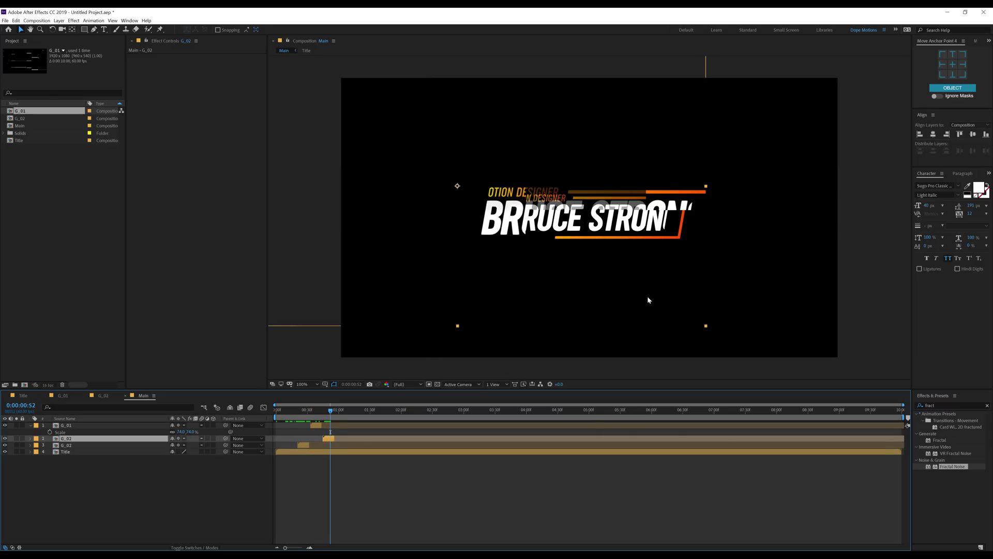
{"action": "left_click_drag", "start_coordinate": [648, 299], "coordinate": [572, 235]}
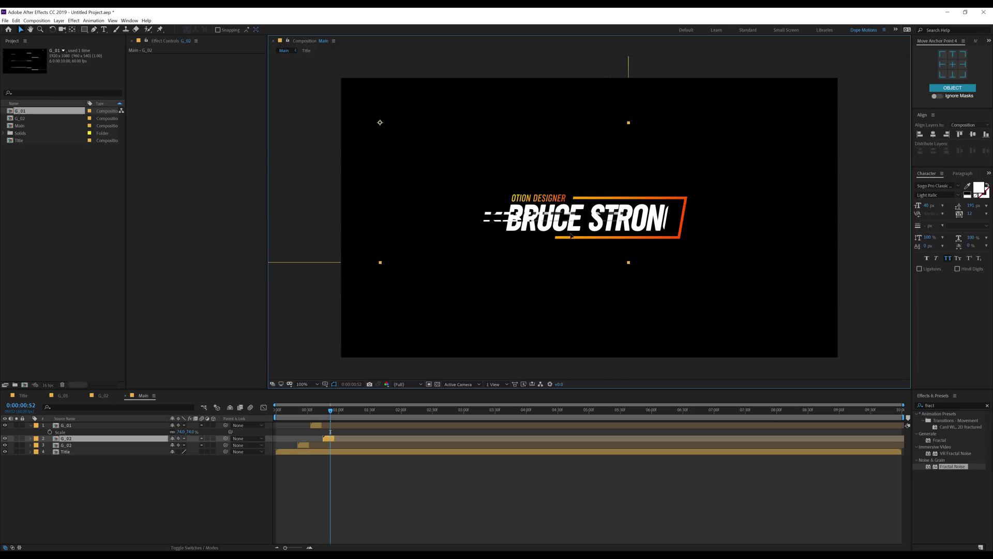
{"action": "key", "text": "Return"}
- Duplicate G_01 and move the copy left and down at around 1:05
{"action": "left_click", "coordinate": [314, 426]}
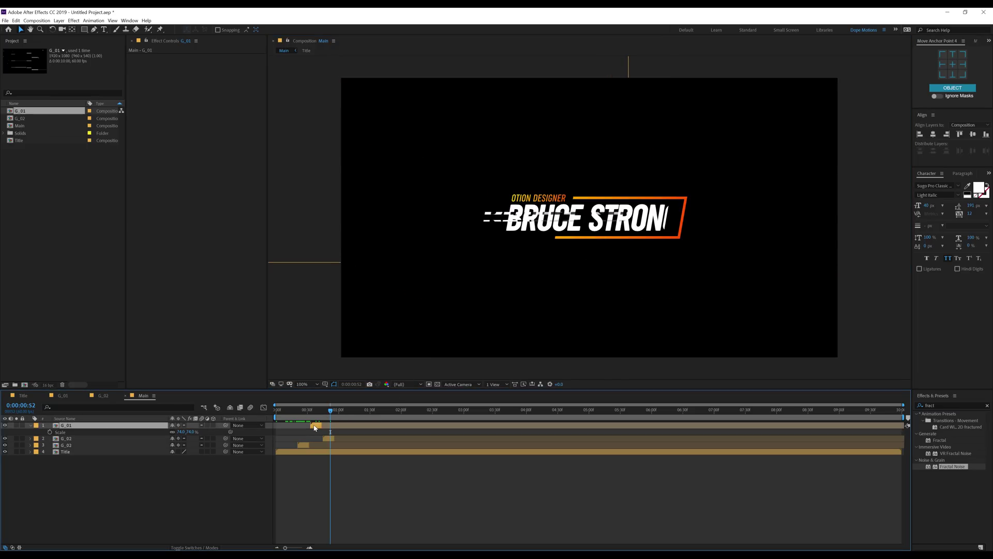
{"action": "key", "text": "ctrl+d"}
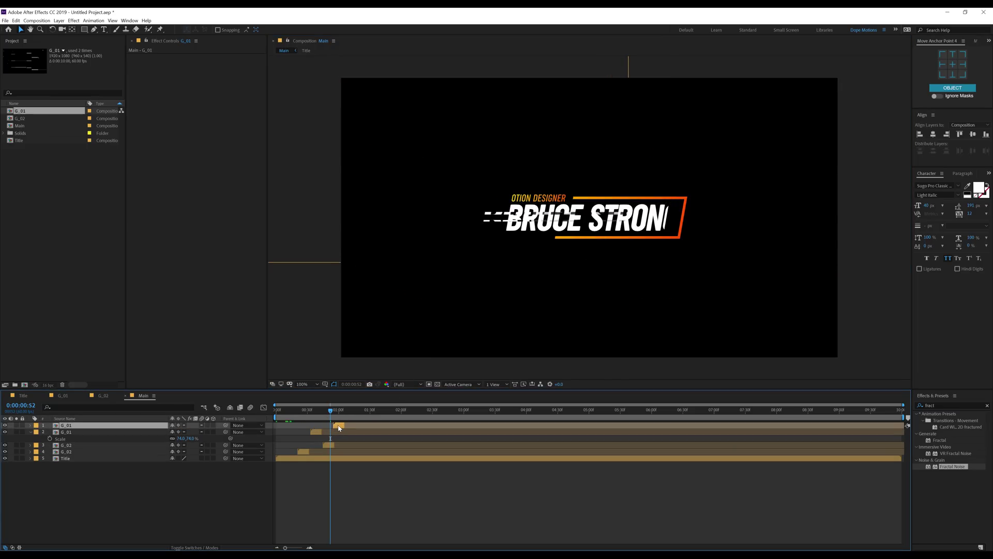
{"action": "left_click_drag", "start_coordinate": [339, 414], "coordinate": [344, 414]}
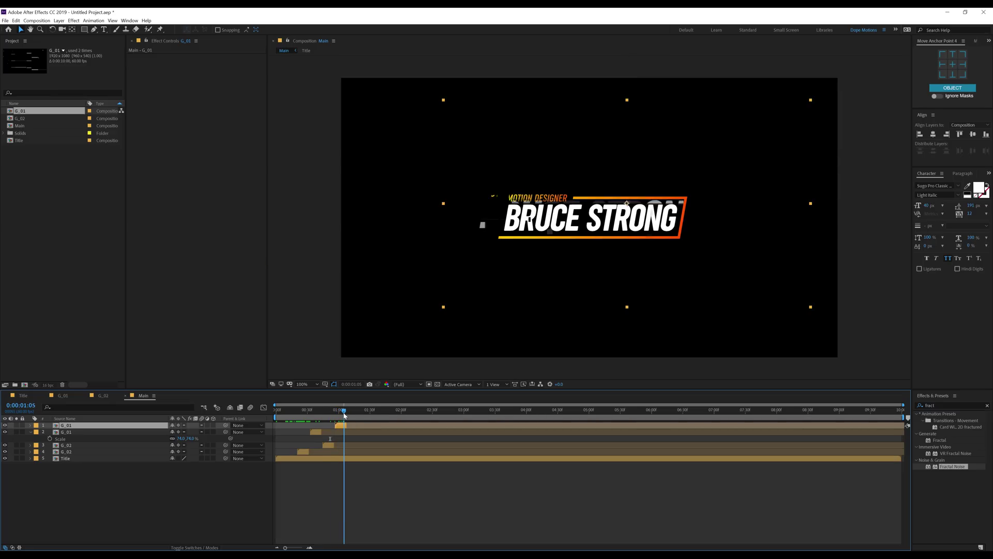
{"action": "left_click_drag", "start_coordinate": [680, 284], "coordinate": [575, 298]}
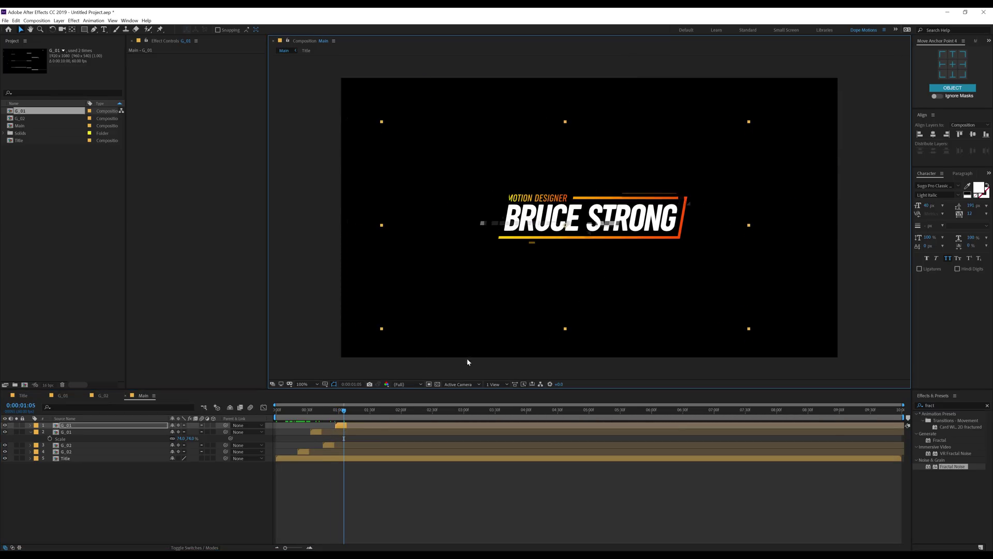
- Preview the title animation, then open the G_01 glitch precomp
{"action": "left_click", "coordinate": [296, 413]}
{"action": "key", "text": "space"}
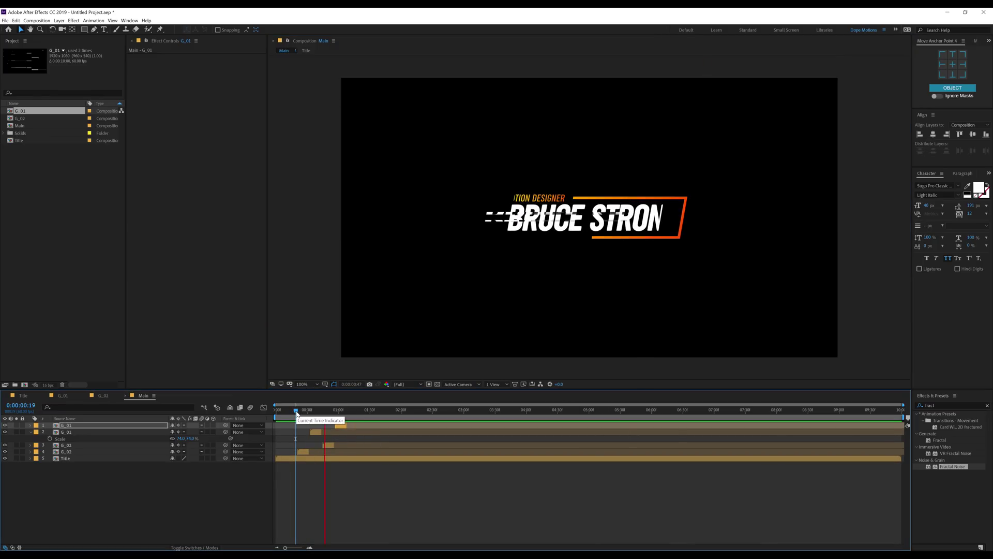
{"action": "key", "text": "space"}
{"action": "key", "text": "space"}
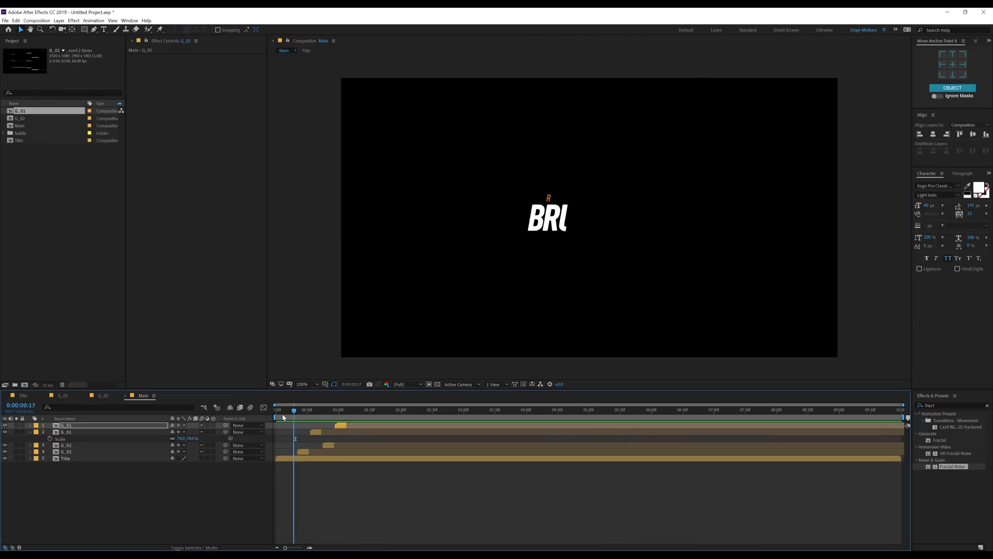
{"action": "left_click", "coordinate": [279, 413]}
{"action": "key", "text": "space"}
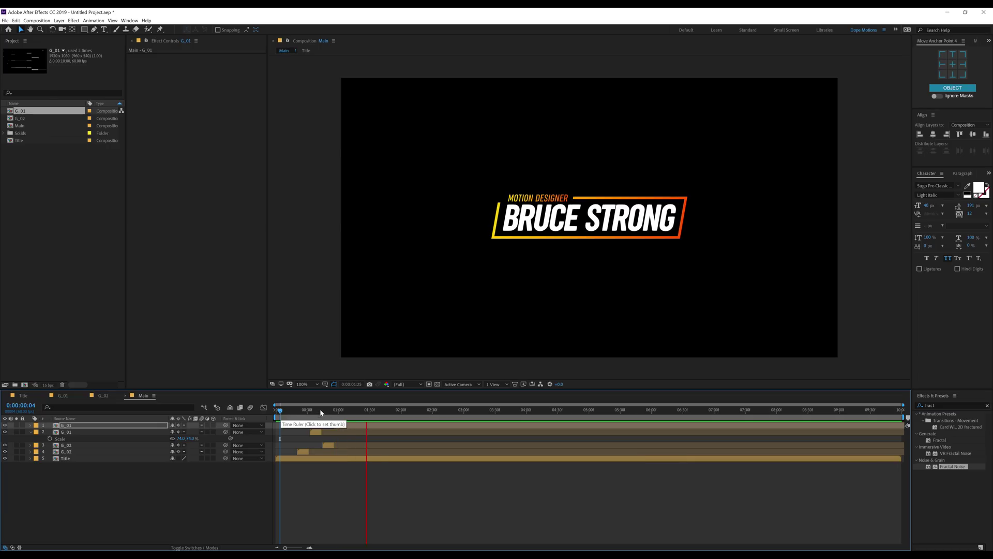
{"action": "left_click_drag", "start_coordinate": [321, 413], "coordinate": [343, 413]}
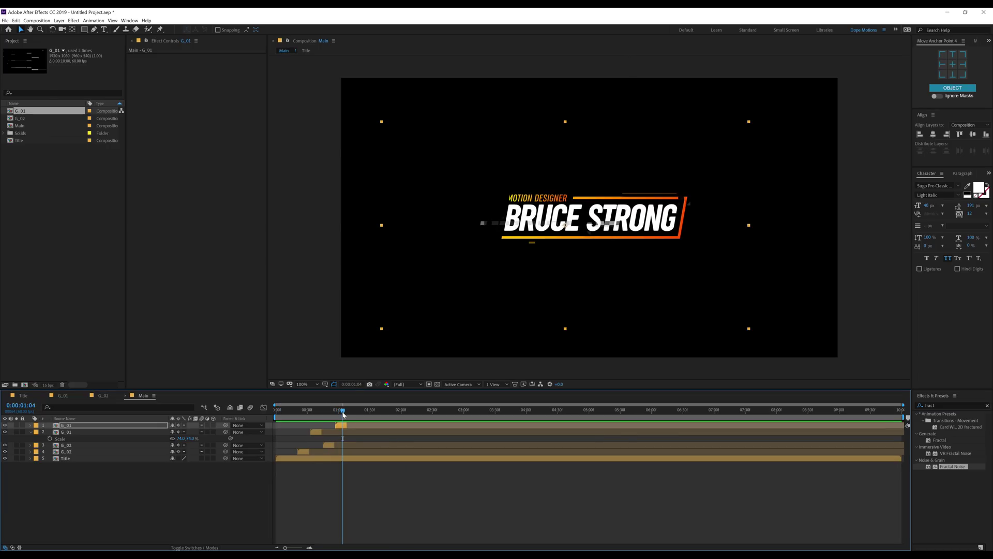
{"action": "double_click", "coordinate": [342, 426]}
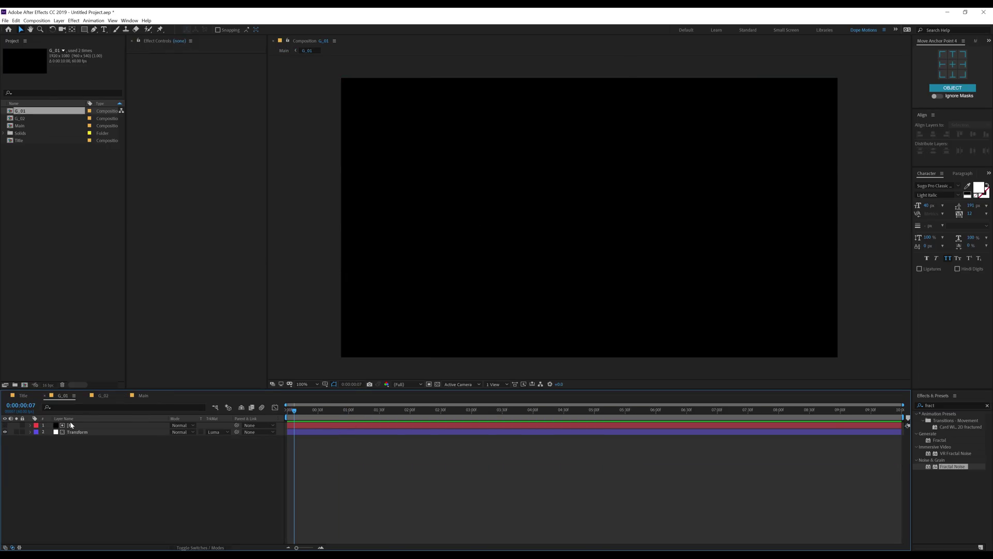
- Show G_01's noise layer and retune Fractal Noise: scale 112.4, higher contrast, height 46
{"action": "left_click", "coordinate": [5, 425]}
{"action": "left_click", "coordinate": [109, 427]}
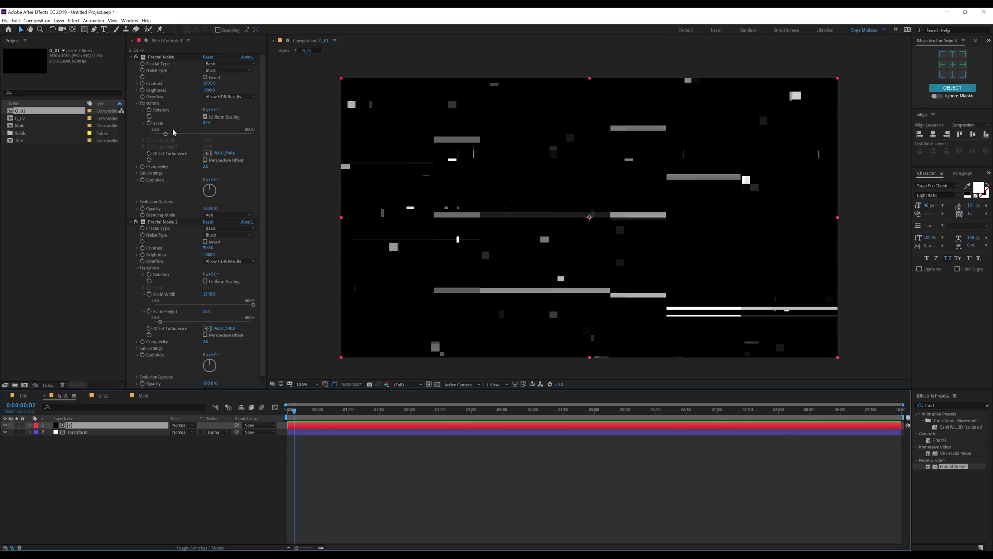
{"action": "mouse_move", "coordinate": [174, 135]}
{"action": "left_mouse_down"}
{"action": "mouse_move", "coordinate": [162, 133]}
{"action": "mouse_move", "coordinate": [170, 134]}
{"action": "left_mouse_up"}
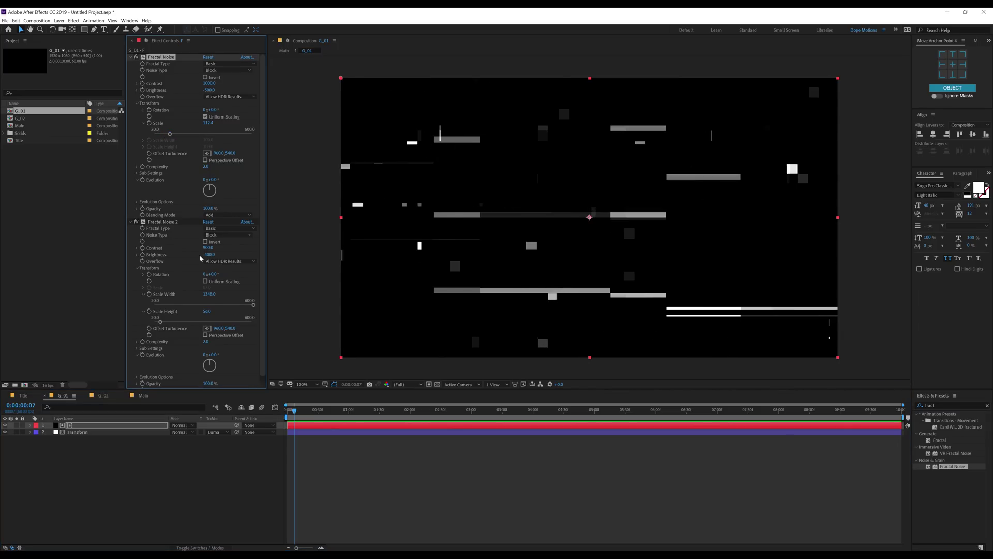
{"action": "left_click_drag", "start_coordinate": [217, 248], "coordinate": [259, 247]}
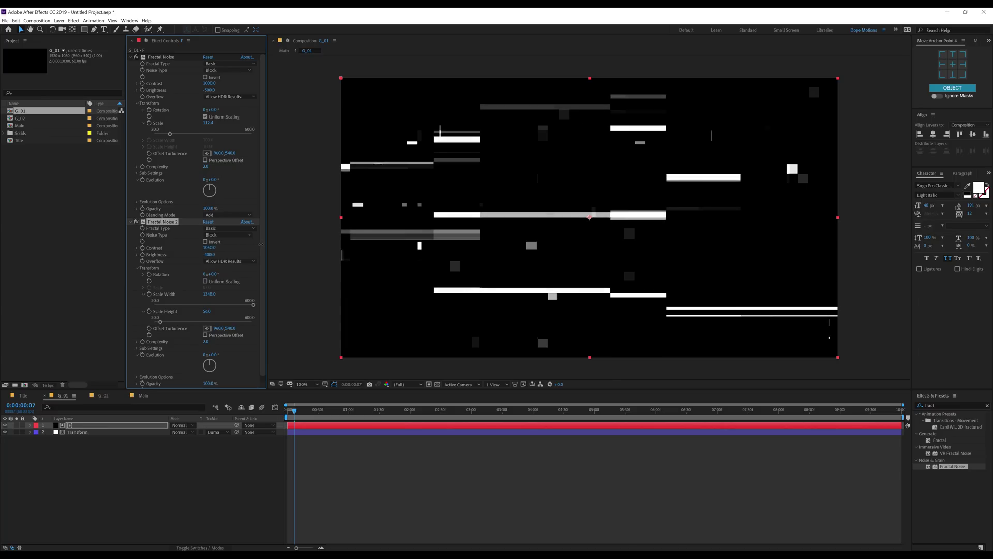
{"action": "left_click_drag", "start_coordinate": [221, 292], "coordinate": [205, 311]}
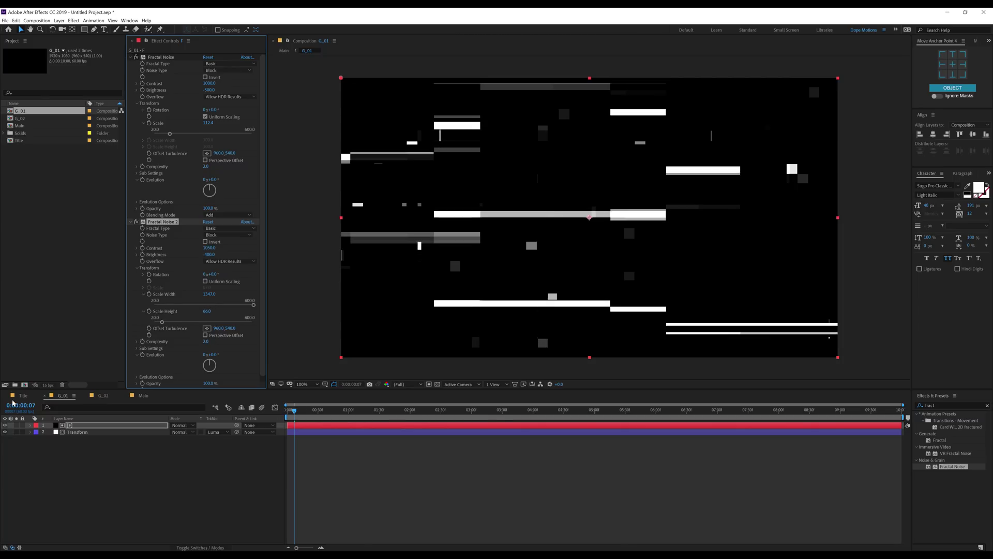
{"action": "left_click", "coordinate": [21, 395]}
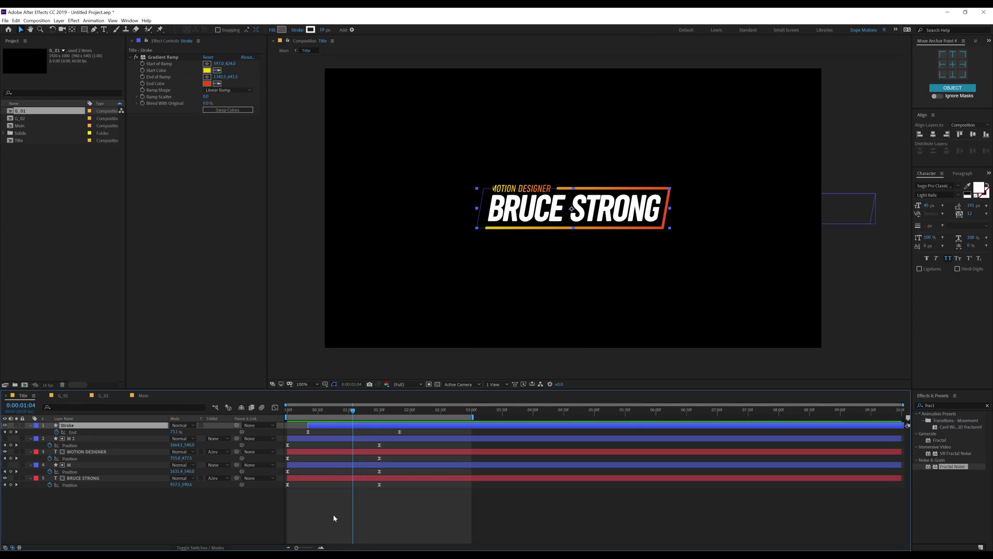
- Back in Main, duplicate the top G_01 layer and move the copy right and down
{"action": "left_click", "coordinate": [143, 396]}
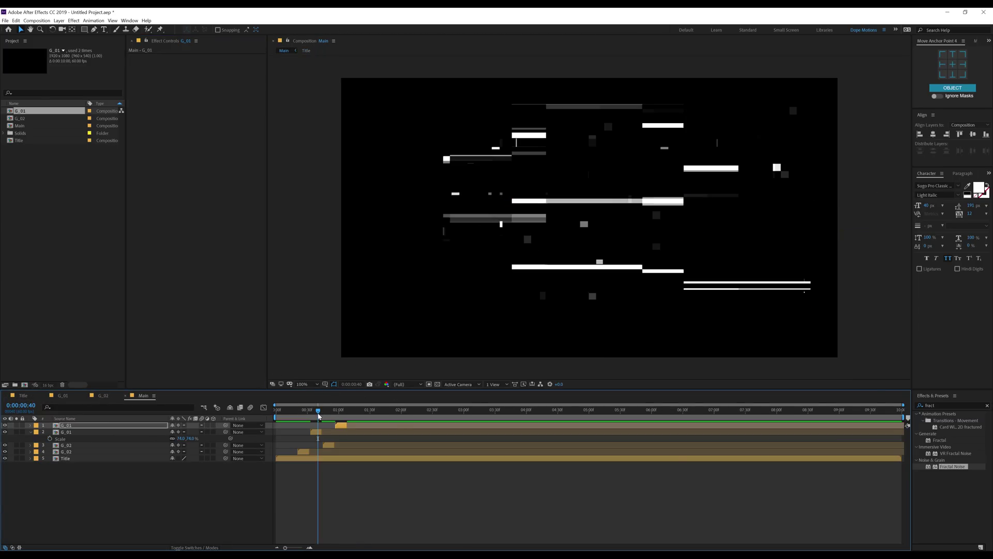
{"action": "left_click", "coordinate": [103, 396]}
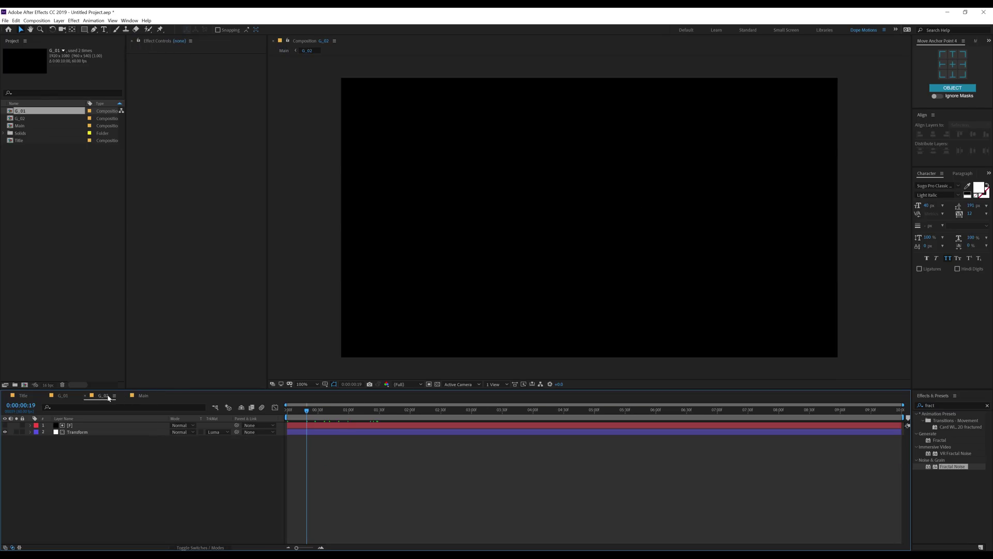
{"action": "left_click", "coordinate": [72, 397]}
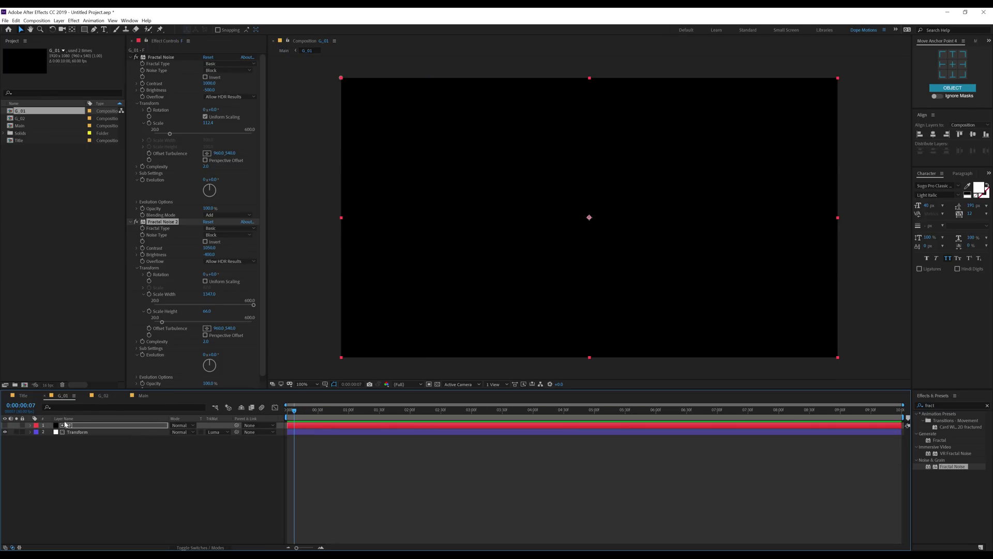
{"action": "left_click", "coordinate": [146, 396]}
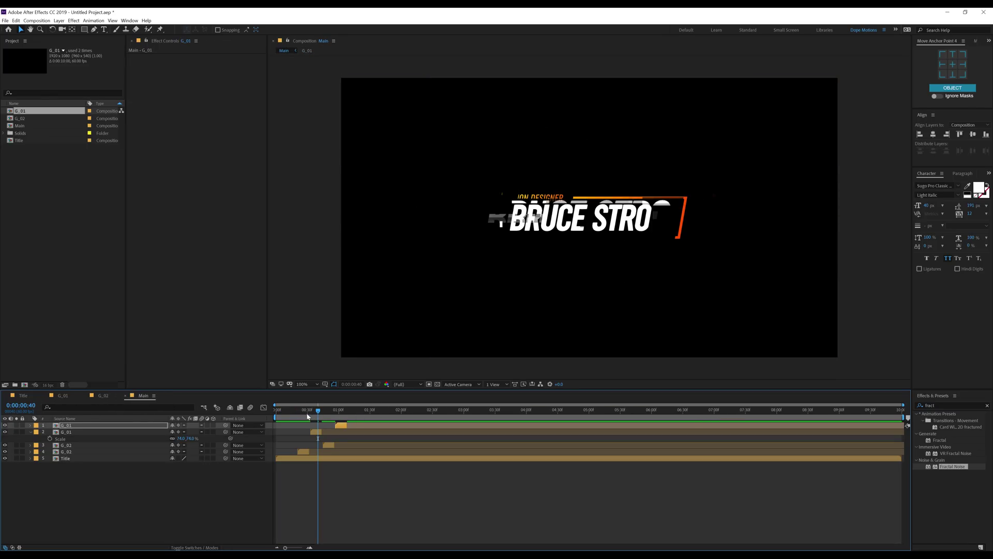
{"action": "left_click_drag", "start_coordinate": [306, 416], "coordinate": [359, 414]}
{"action": "key", "text": "ctrl+d"}
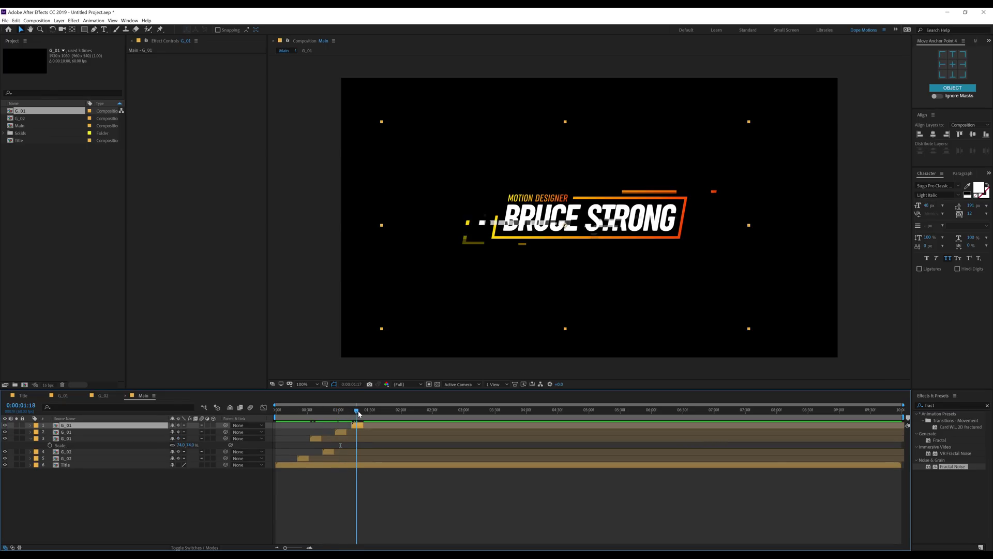
{"action": "left_click_drag", "start_coordinate": [547, 240], "coordinate": [645, 298]}
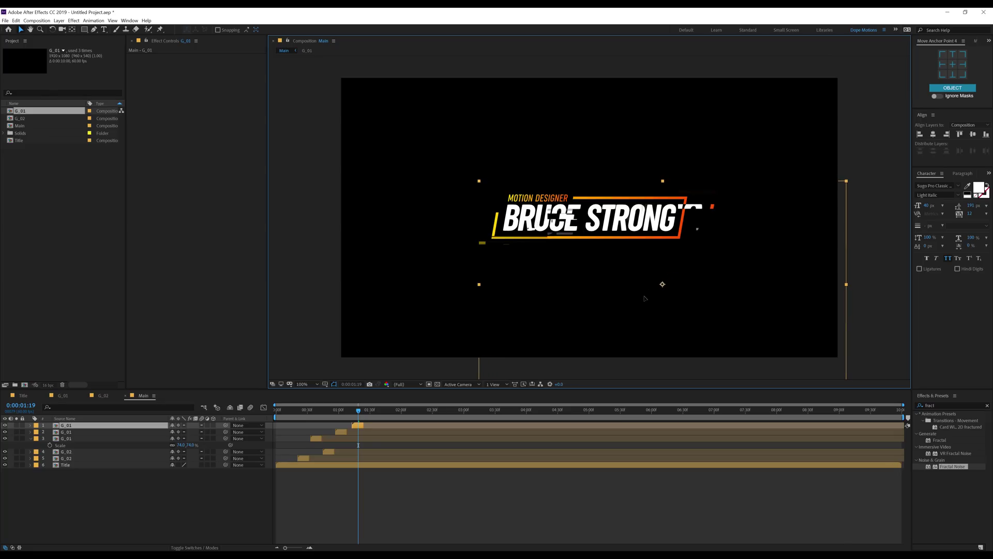
- Duplicate a G_02 layer and start the copy at about 0:00:01:42
{"action": "left_click_drag", "start_coordinate": [338, 415], "coordinate": [384, 415]}
{"action": "left_click", "coordinate": [325, 451]}
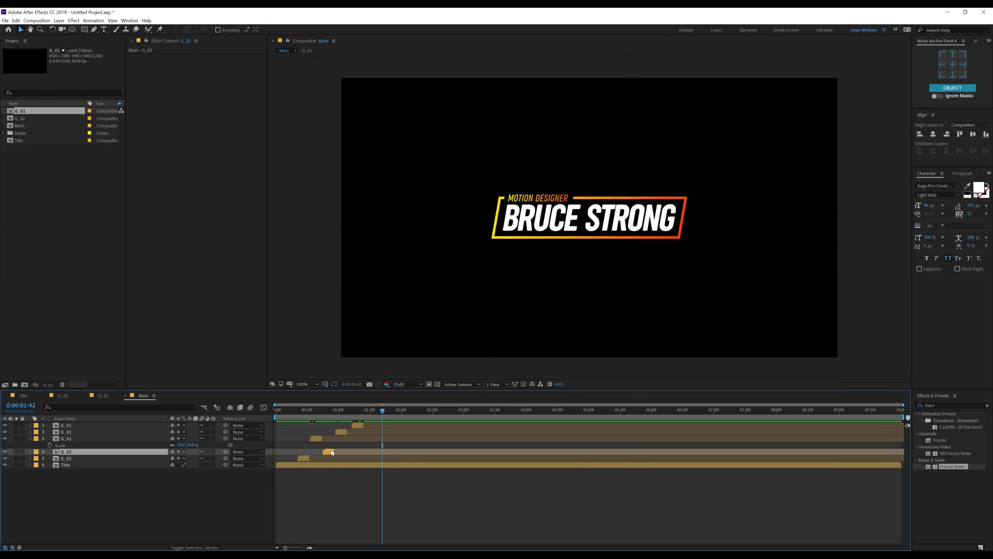
{"action": "key", "text": "ctrl+d"}
{"action": "left_click_drag", "start_coordinate": [332, 453], "coordinate": [385, 455]}
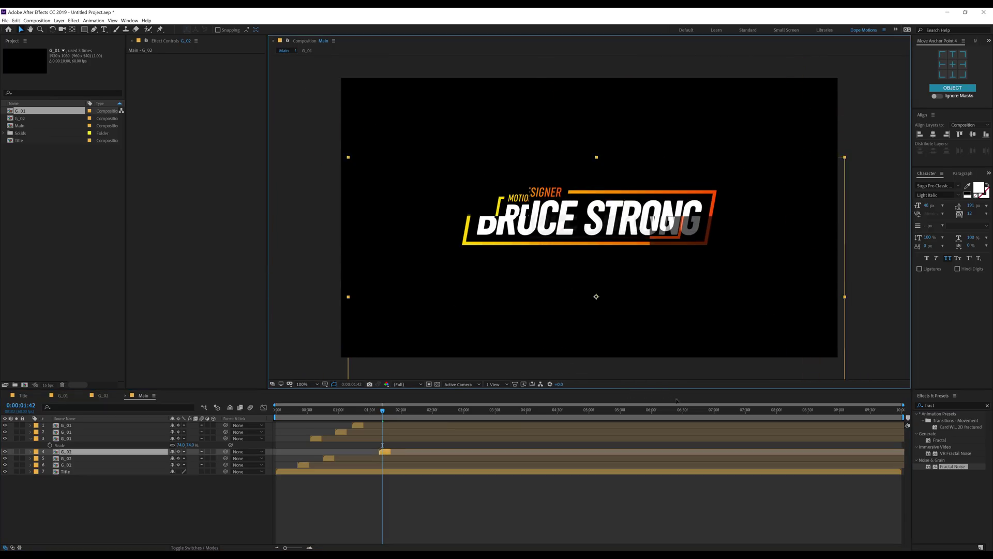
{"action": "key", "text": "Return"}
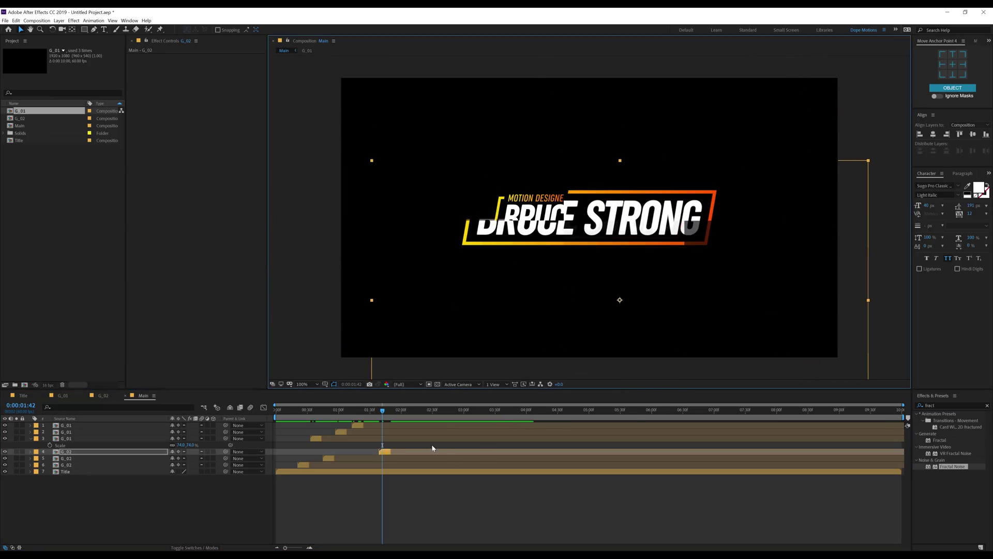
- Move to about 0:00:01:53 and select the top G_01 glitch layer
{"action": "left_click", "coordinate": [349, 409]}
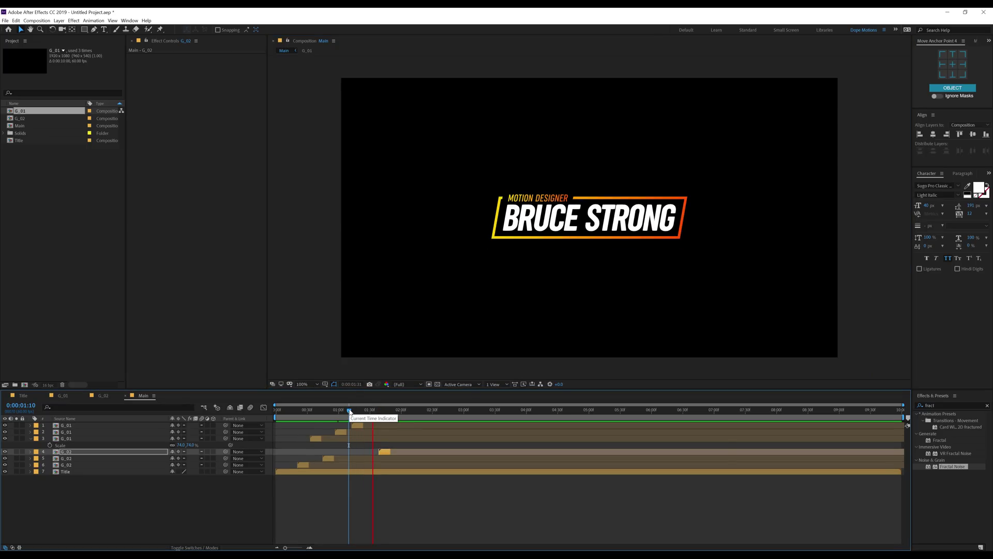
{"action": "left_click_drag", "start_coordinate": [349, 411], "coordinate": [396, 415]}
{"action": "left_click", "coordinate": [358, 424]}
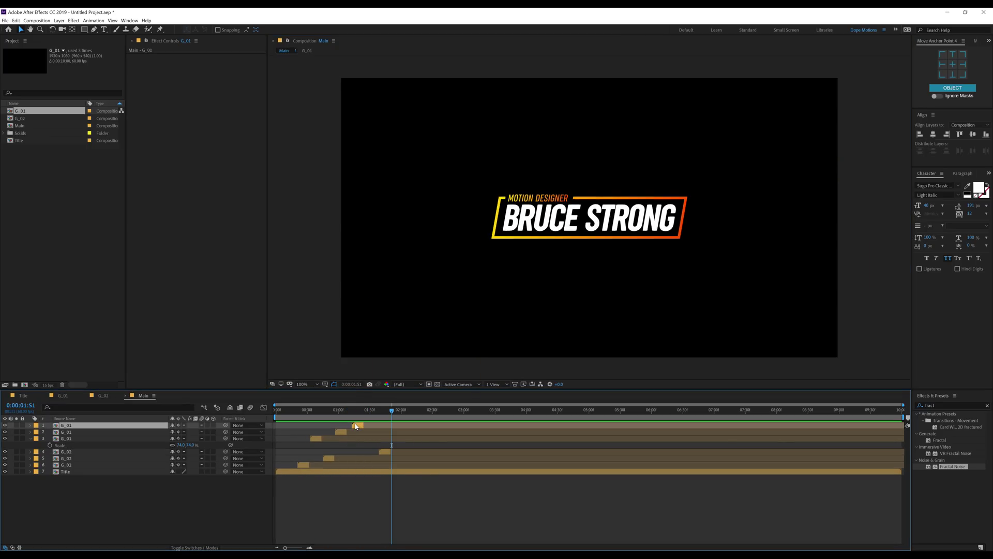
- Add a fourth G_01 copy at the playhead, left of the title, scaled to 112%
{"action": "key", "text": "ctrl+d"}
{"action": "left_click_drag", "start_coordinate": [355, 425], "coordinate": [395, 428]}
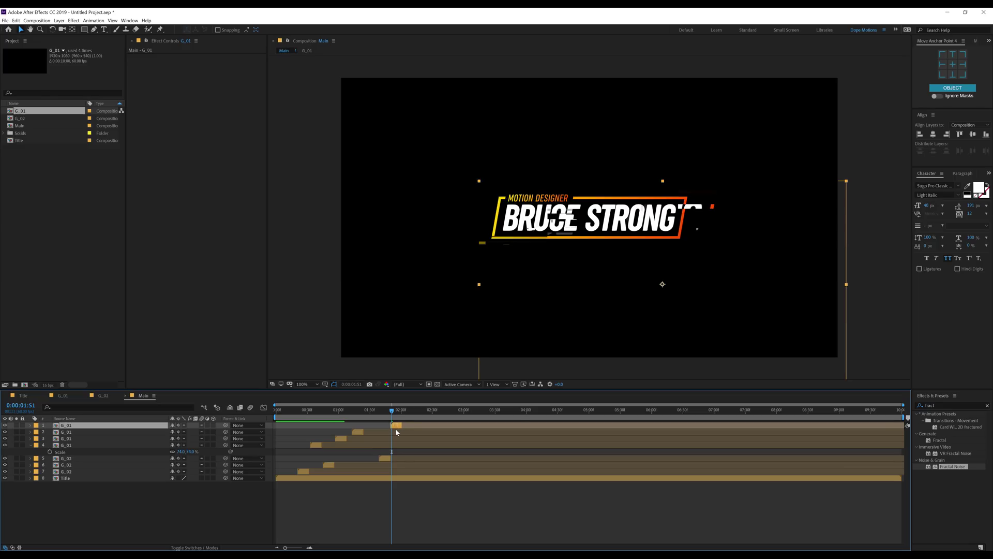
{"action": "left_click", "coordinate": [609, 276]}
{"action": "left_click_drag", "start_coordinate": [609, 276], "coordinate": [561, 295]}
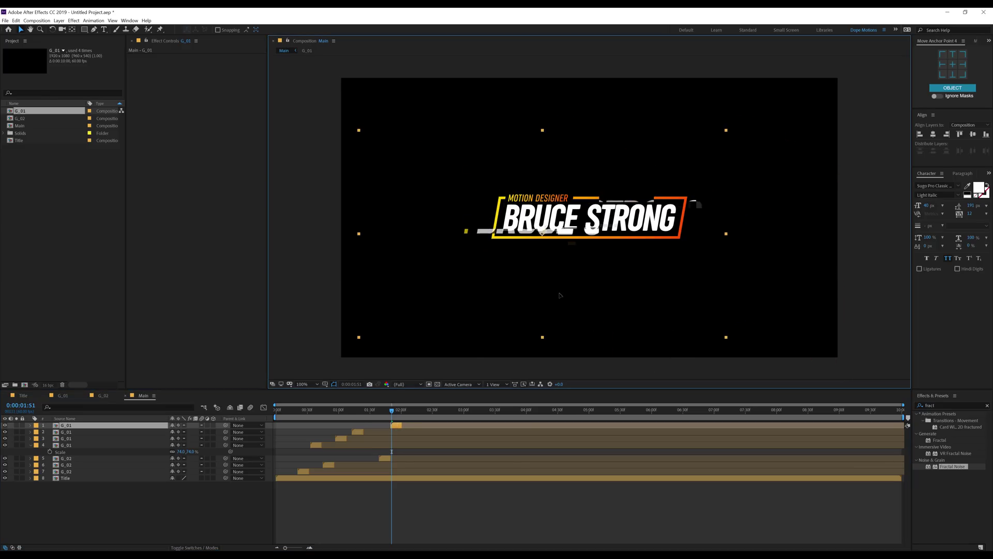
{"action": "key", "text": "s"}
{"action": "left_click_drag", "start_coordinate": [188, 434], "coordinate": [208, 433]}
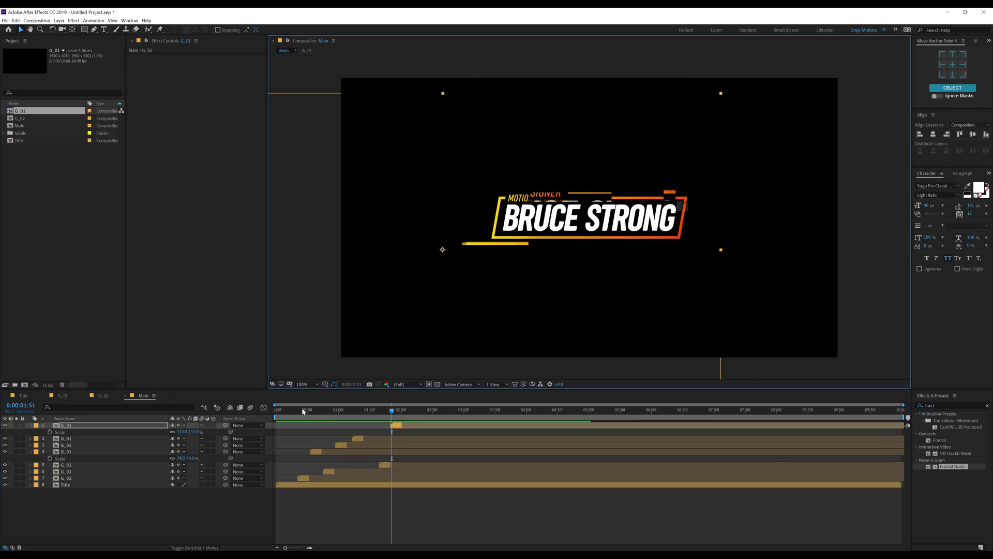
- Preview from the start, then shift a G_02 clip and the top G_01 clip slightly earlier
{"action": "key", "text": "Home"}
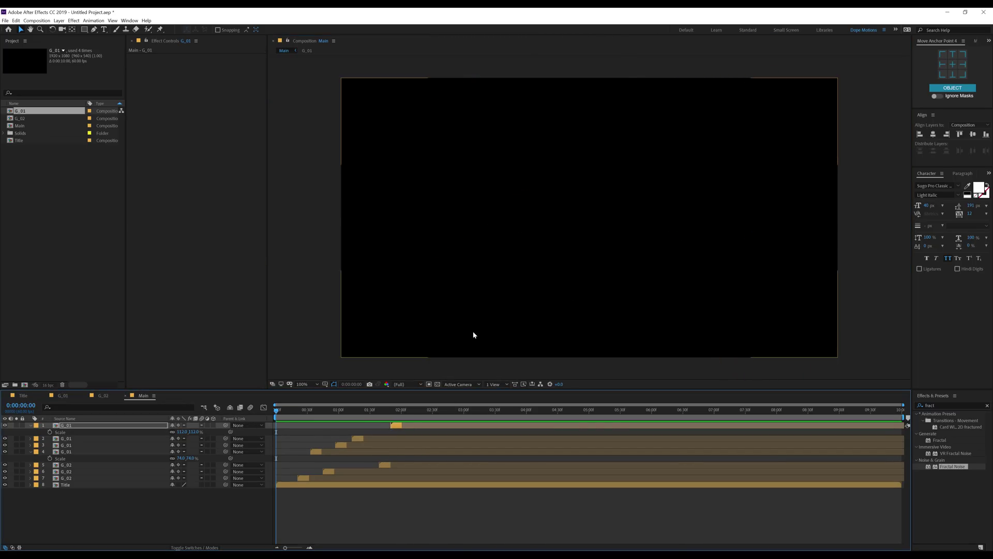
{"action": "key", "text": "space"}
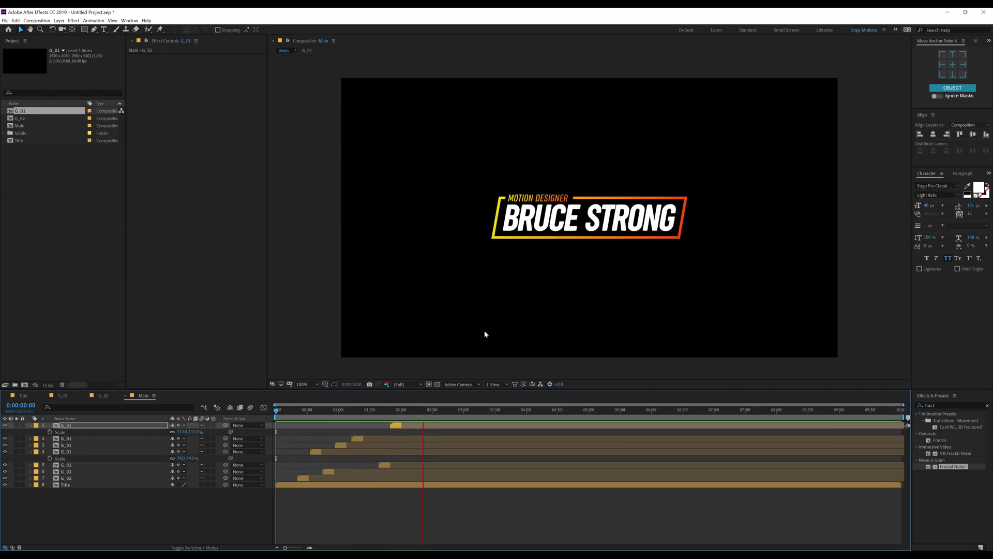
{"action": "left_click", "coordinate": [403, 410]}
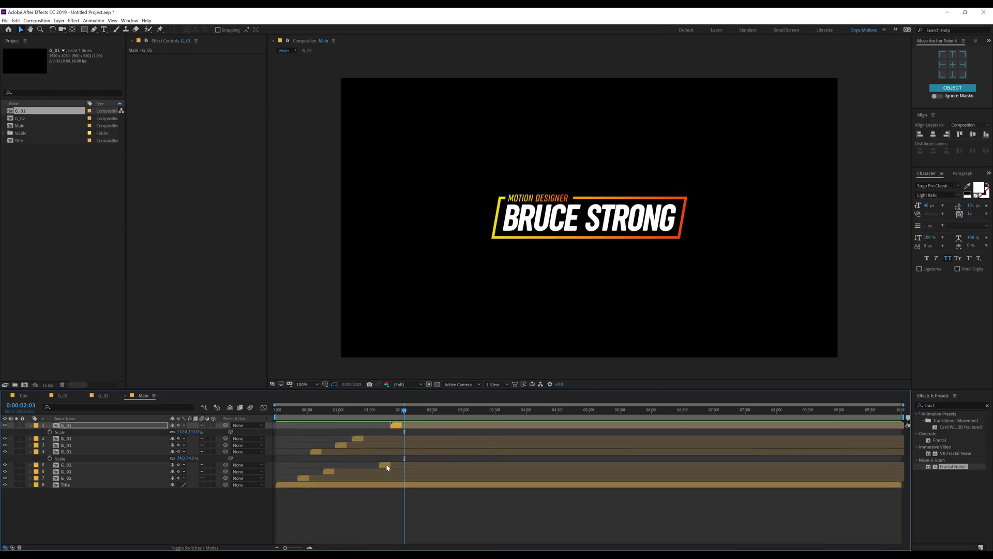
{"action": "left_click_drag", "start_coordinate": [387, 466], "coordinate": [373, 467]}
{"action": "left_click_drag", "start_coordinate": [398, 425], "coordinate": [377, 429]}
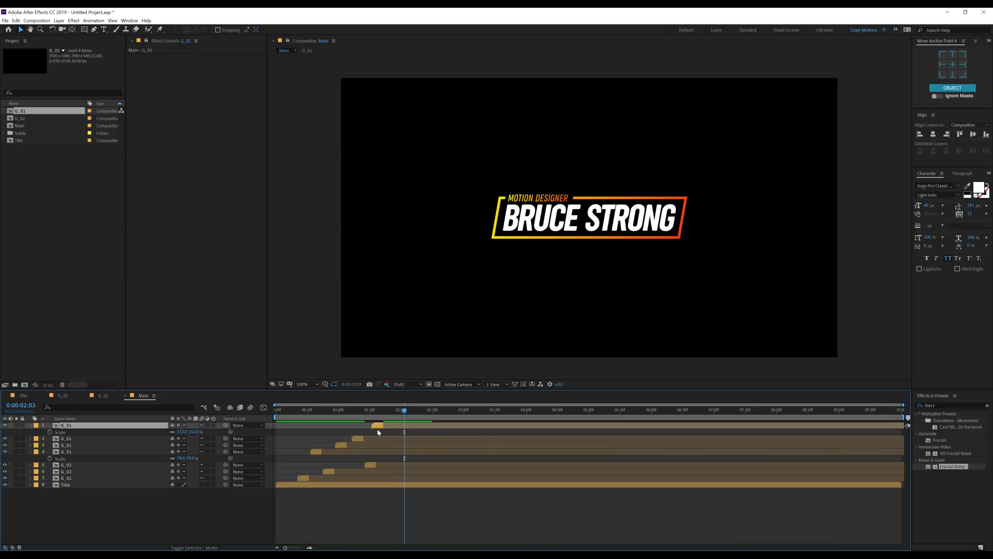
{"action": "left_click", "coordinate": [413, 410]}
- Preview the full BRUCE STRONG title, then collapse the Scale properties on layers 1 and 4
{"action": "key", "text": "space"}
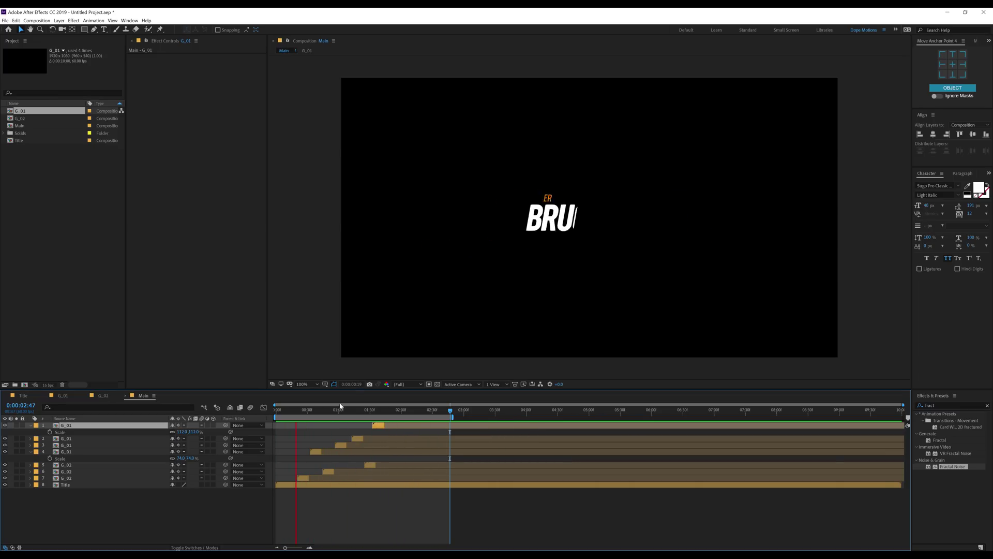
{"action": "key", "text": "space"}
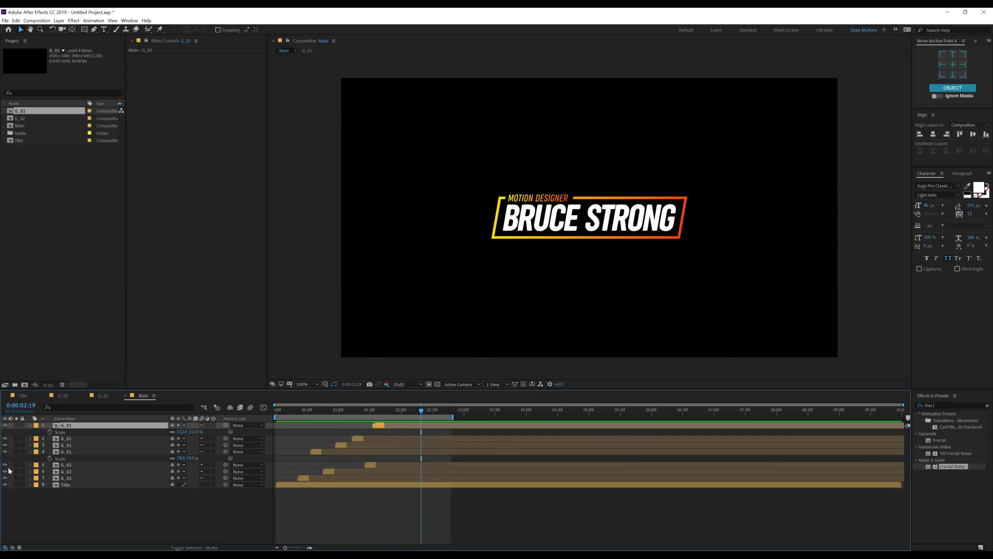
{"action": "left_click", "coordinate": [30, 426]}
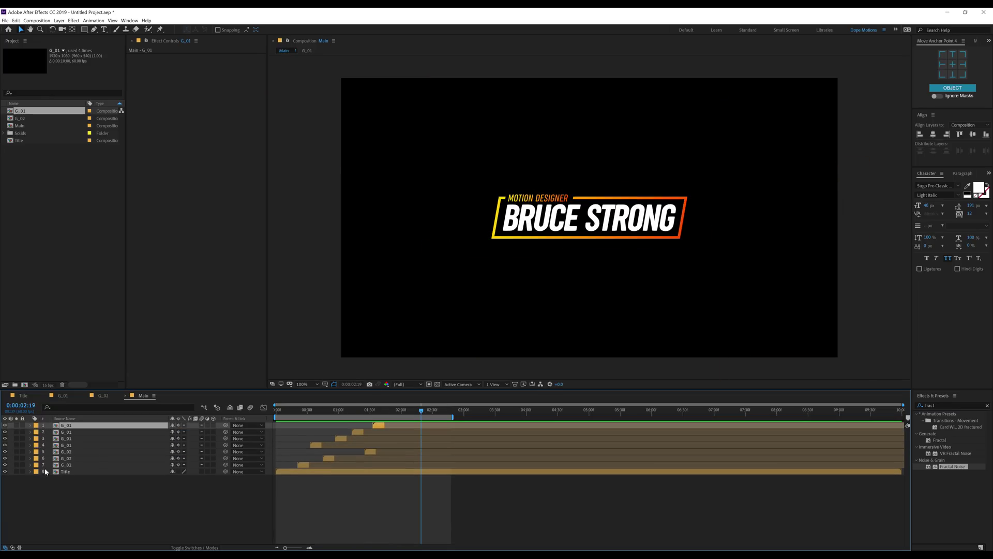
{"action": "left_click", "coordinate": [30, 445]}
- Add a new adjustment layer on top named Glow
{"action": "right_click", "coordinate": [64, 500]}
{"action": "mouse_move", "coordinate": [130, 426]}
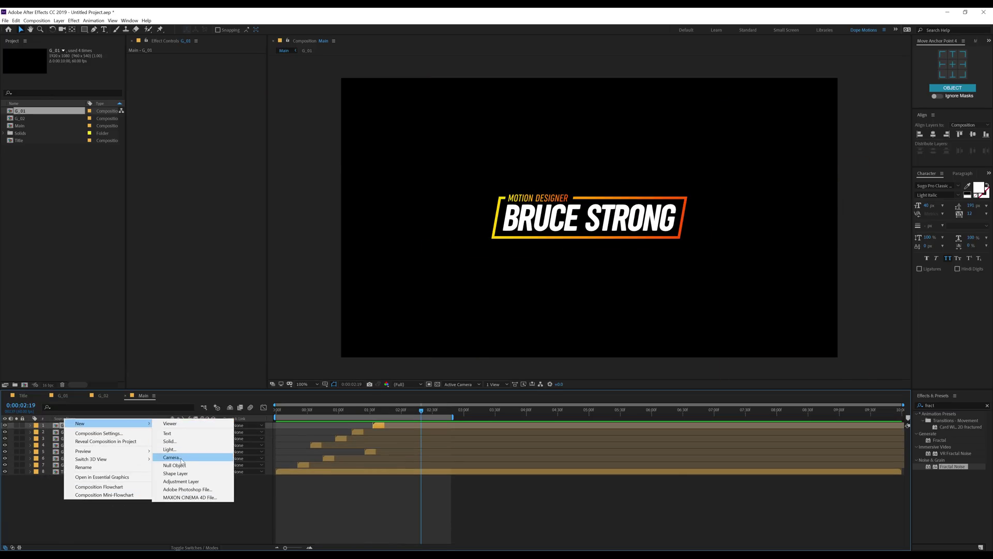
{"action": "left_click", "coordinate": [176, 482]}
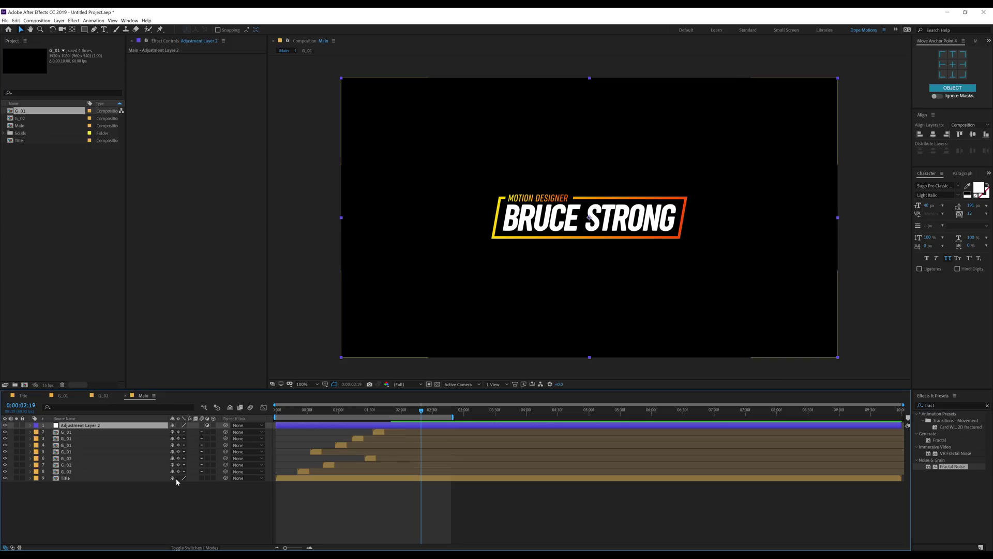
{"action": "key", "text": "Return"}
{"action": "type", "text": "Glow"}
{"action": "key", "text": "Return"}
{"action": "left_click", "coordinate": [104, 506]}
- Create a black solid named BG at the bottom of the Main comp
{"action": "key", "text": "ctrl+y"}
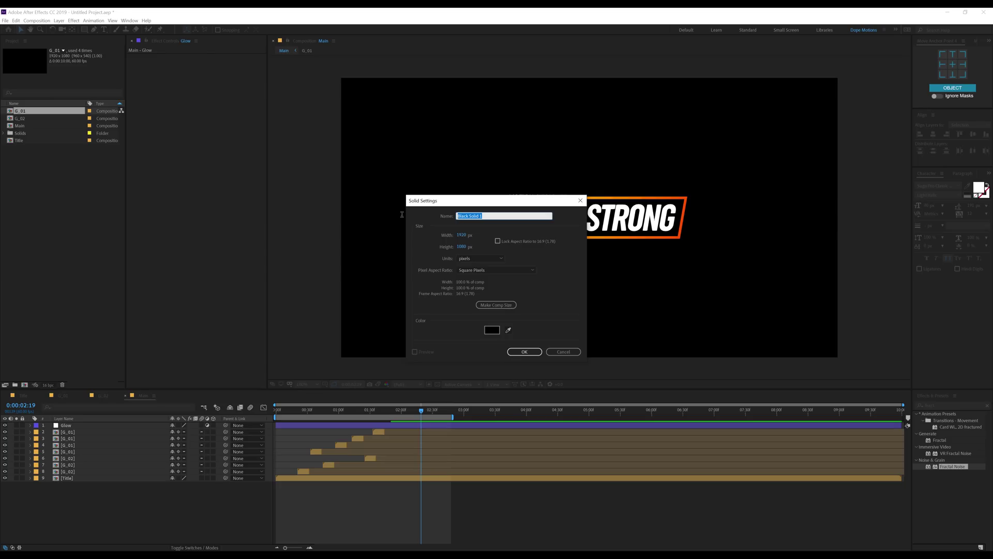
{"action": "left_click", "coordinate": [515, 352]}
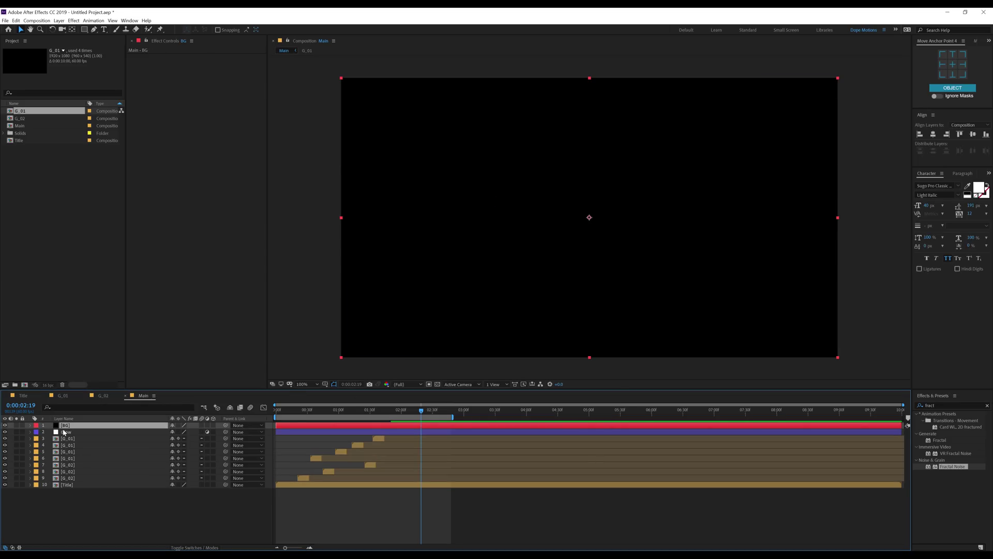
{"action": "left_click", "coordinate": [77, 424]}
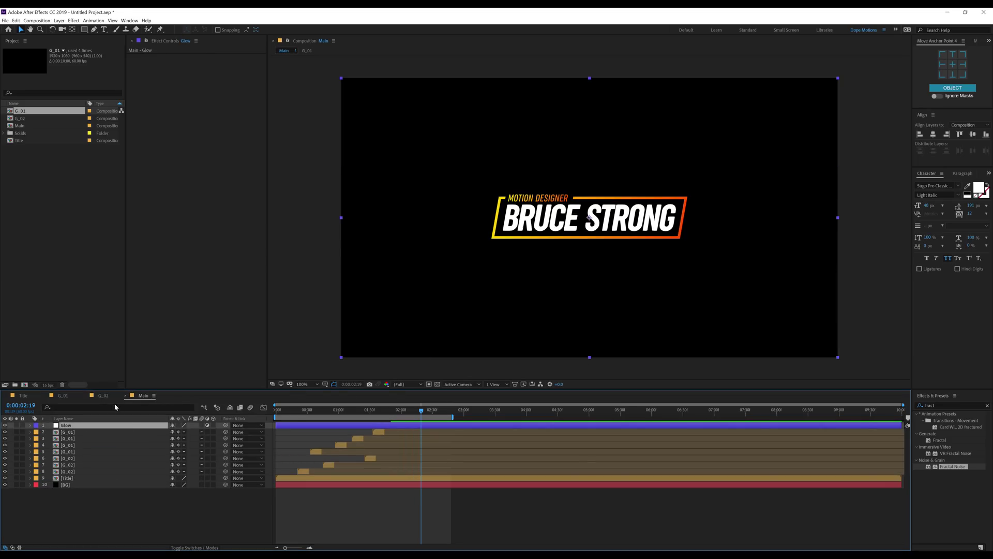
{"action": "key", "text": "ctrl+space"}
{"action": "key", "text": "Escape"}
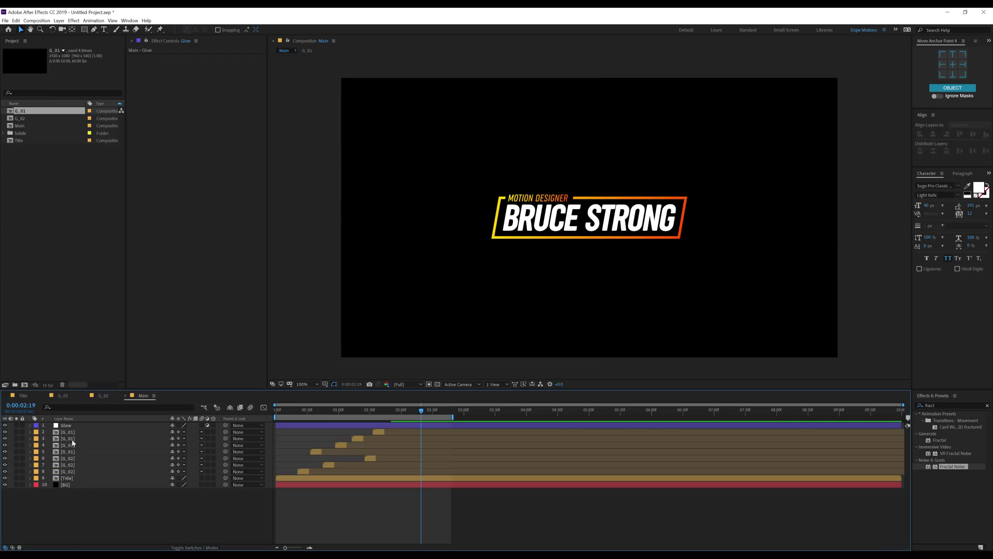
- Apply the Glow effect to the Glow layer with 100% threshold and 188 radius
{"action": "left_click", "coordinate": [935, 405]}
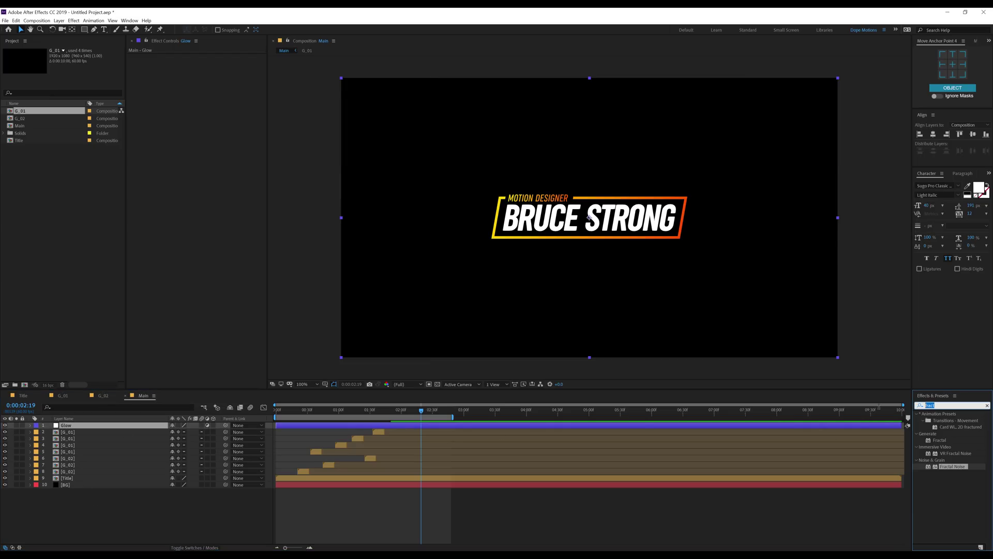
{"action": "type", "text": "glow"}
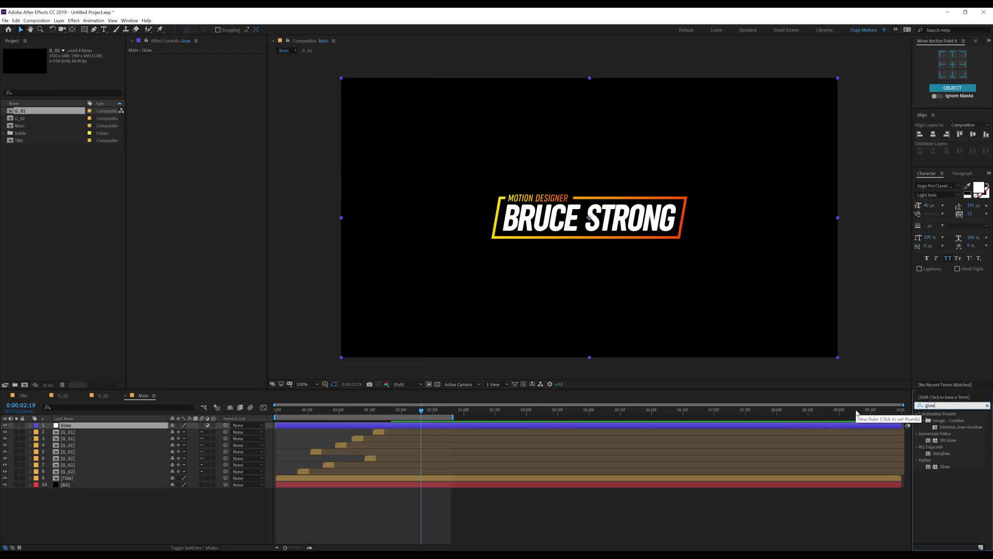
{"action": "left_click_drag", "start_coordinate": [945, 468], "coordinate": [133, 426]}
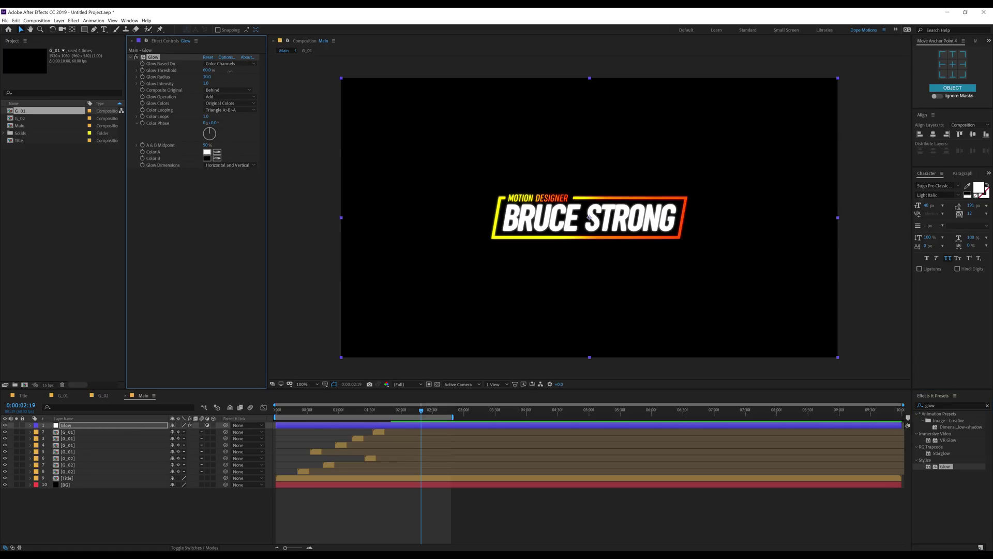
{"action": "left_click_drag", "start_coordinate": [230, 71], "coordinate": [300, 69]}
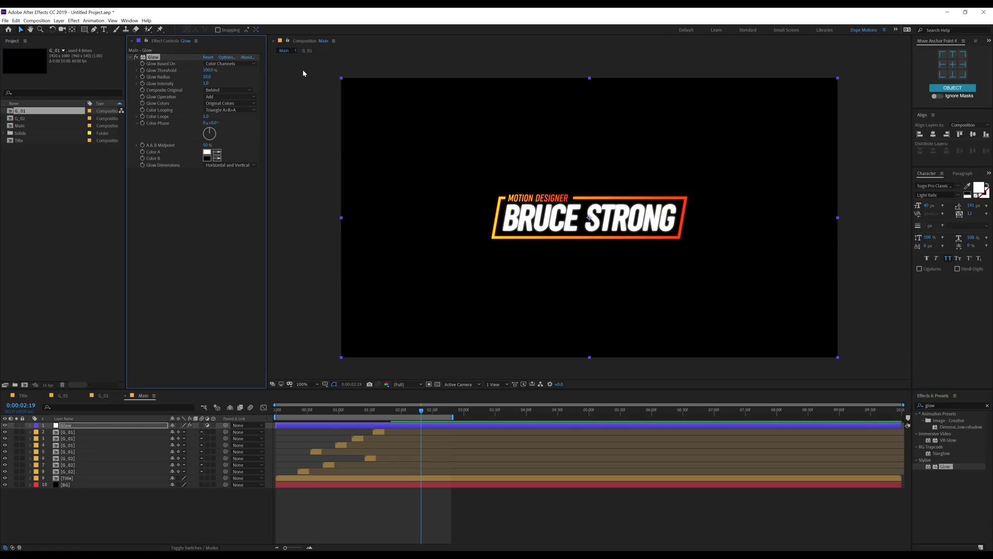
{"action": "type", "text": "188"}
{"action": "key", "text": "Return"}
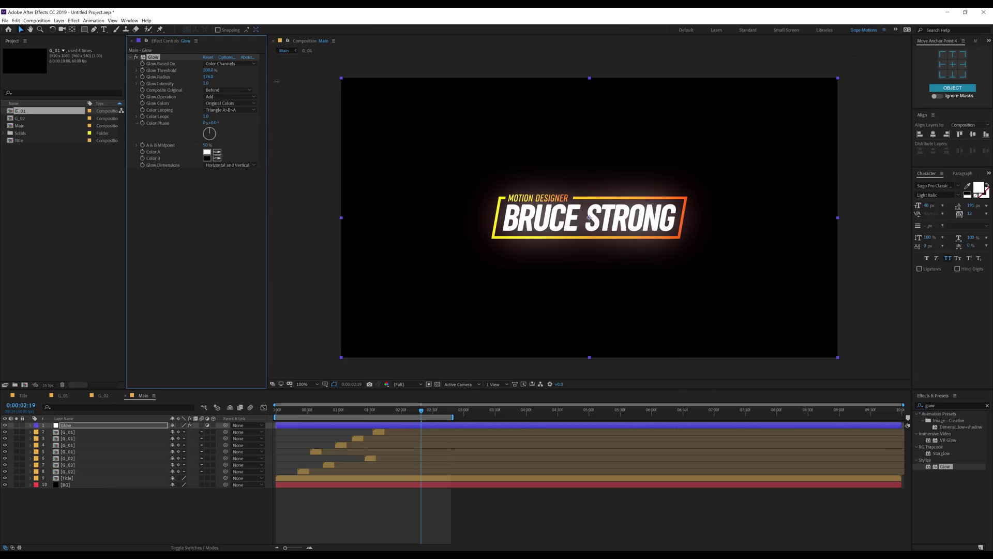
- Switch Glow Colors to A & B Colors and make Color A a saturated yellow
{"action": "left_click", "coordinate": [223, 103]}
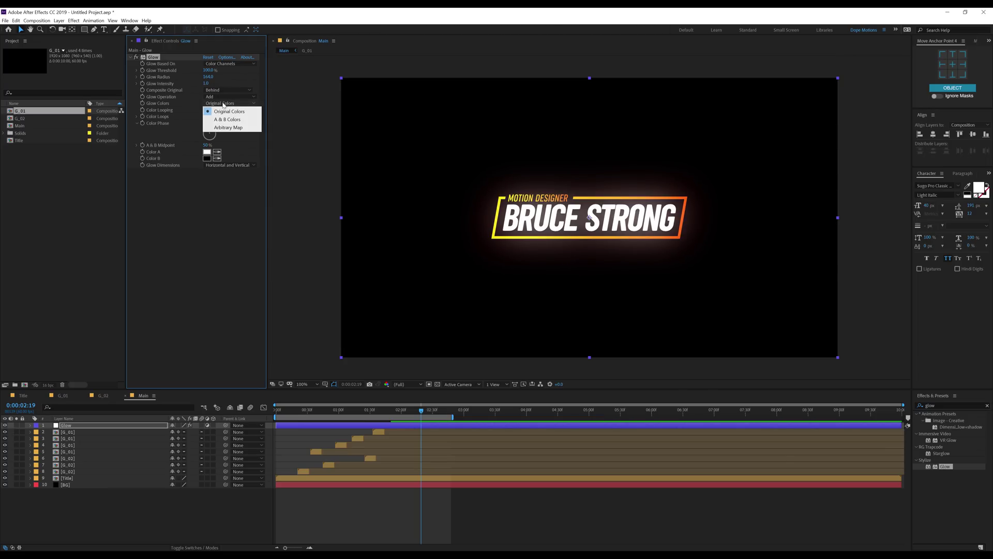
{"action": "left_click", "coordinate": [243, 119]}
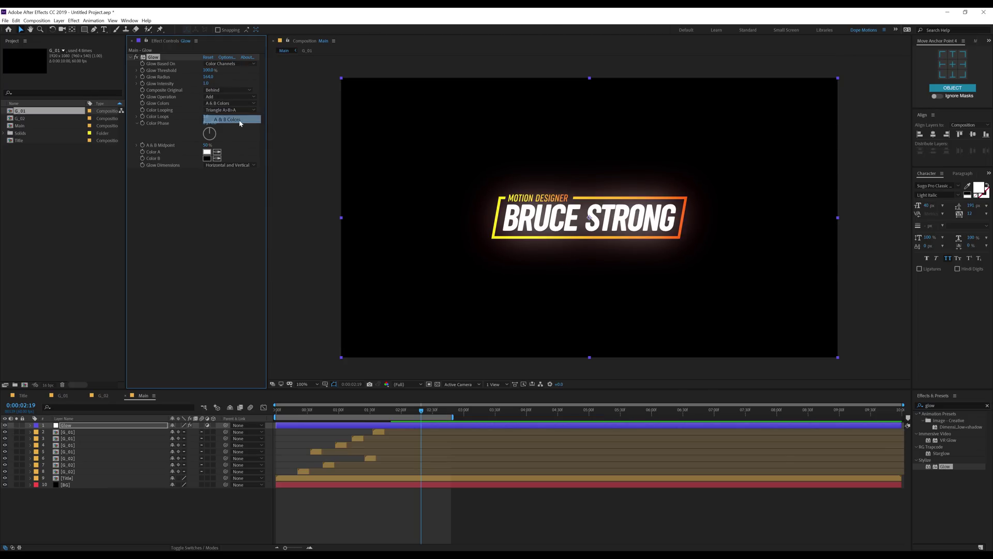
{"action": "left_click", "coordinate": [207, 152]}
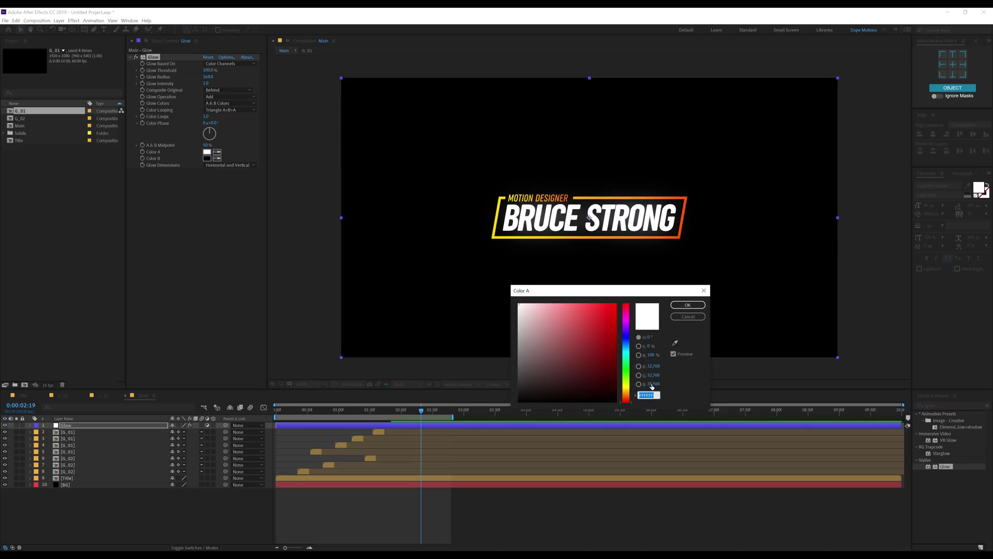
{"action": "left_click", "coordinate": [627, 388]}
{"action": "left_click", "coordinate": [626, 390]}
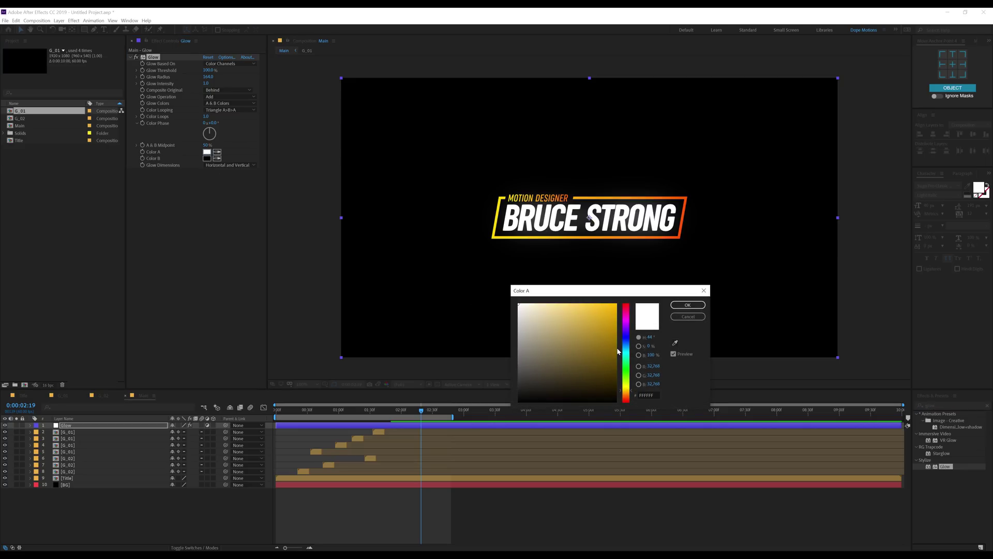
{"action": "left_click", "coordinate": [615, 304]}
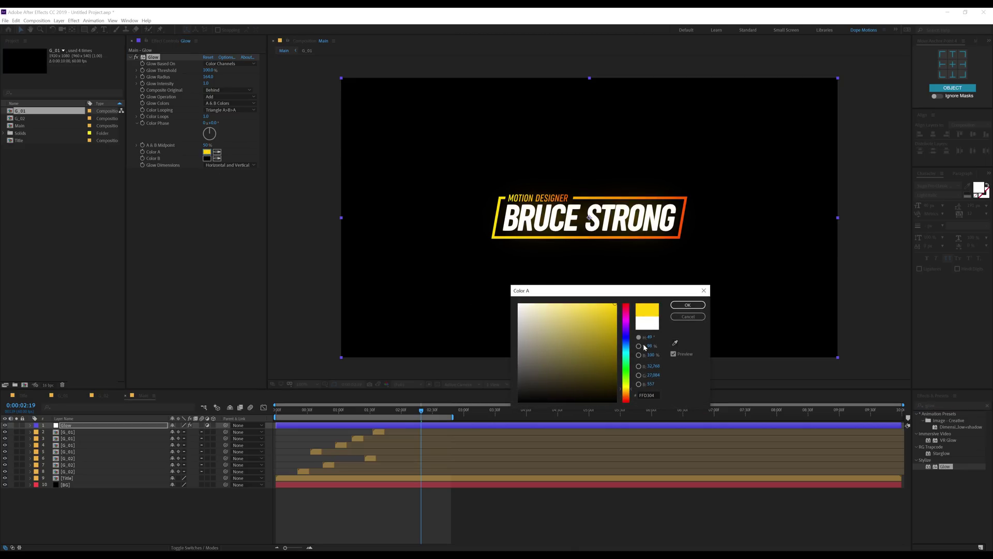
{"action": "left_click", "coordinate": [687, 305]}
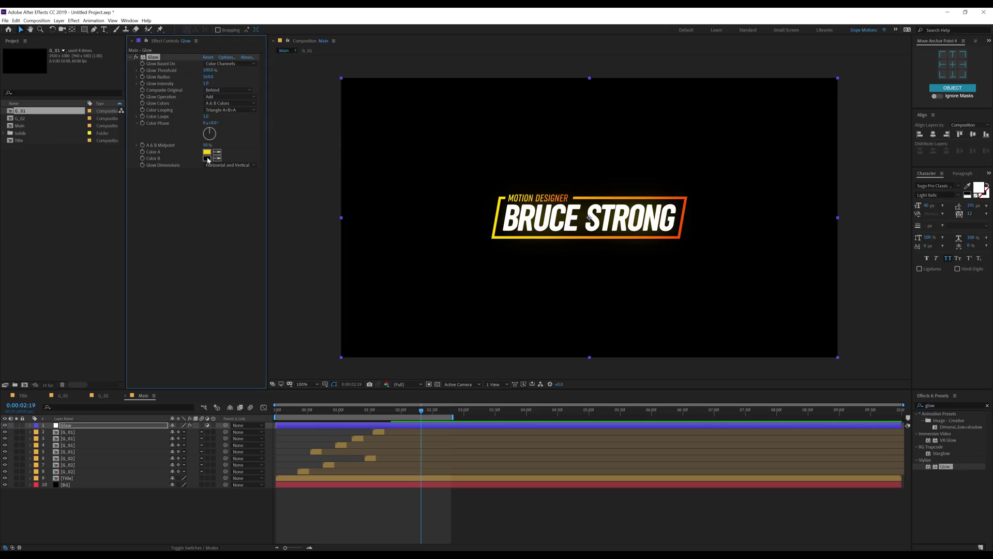
- Set Color B to a bright orange and preview the title from the start
{"action": "left_click", "coordinate": [208, 160]}
{"action": "left_click_drag", "start_coordinate": [627, 383], "coordinate": [631, 396]}
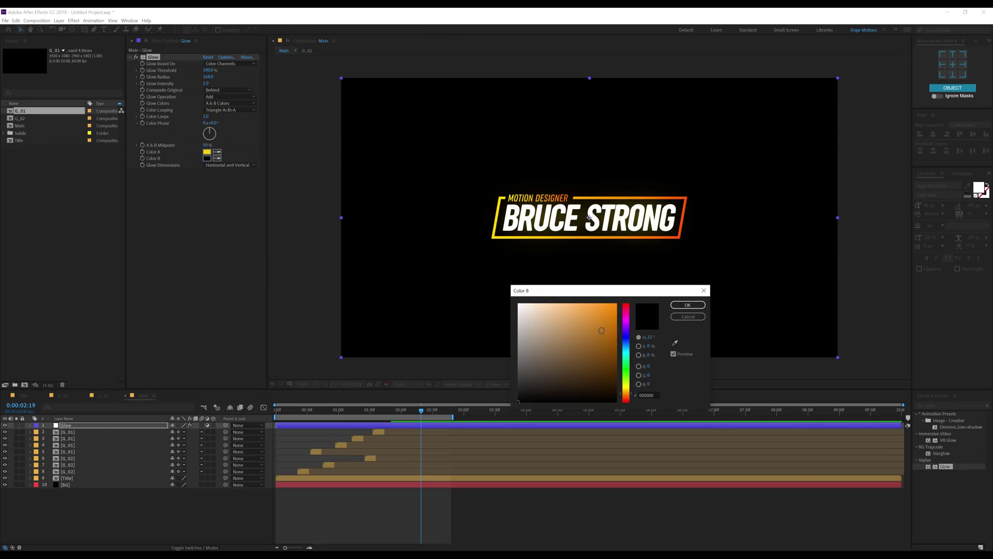
{"action": "left_click", "coordinate": [602, 330]}
{"action": "left_click", "coordinate": [688, 305]}
{"action": "left_click", "coordinate": [281, 411]}
{"action": "key", "text": "space"}
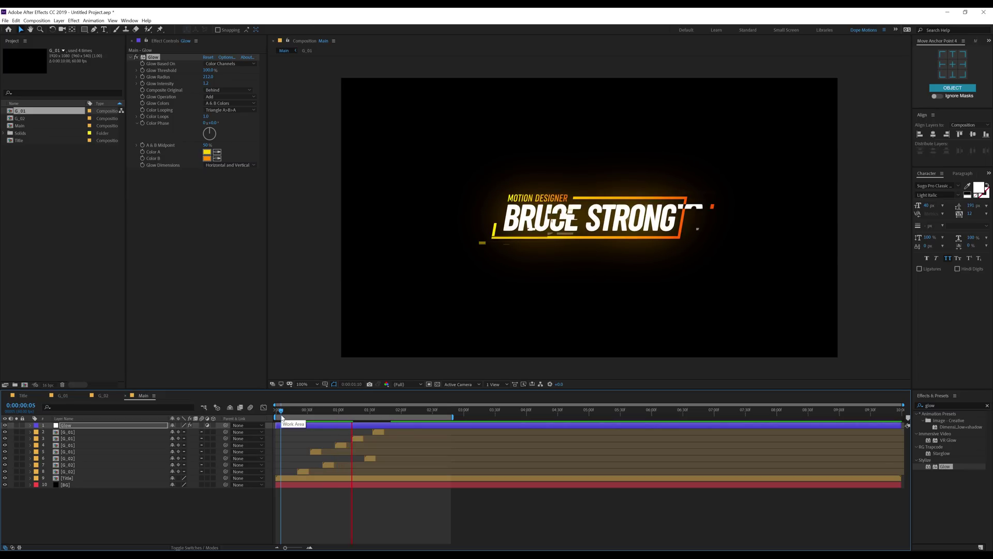
- Stop the preview at 0:00:00:51 to view the glitching title under its yellow-orange glow
{"action": "left_click", "coordinate": [330, 412]}
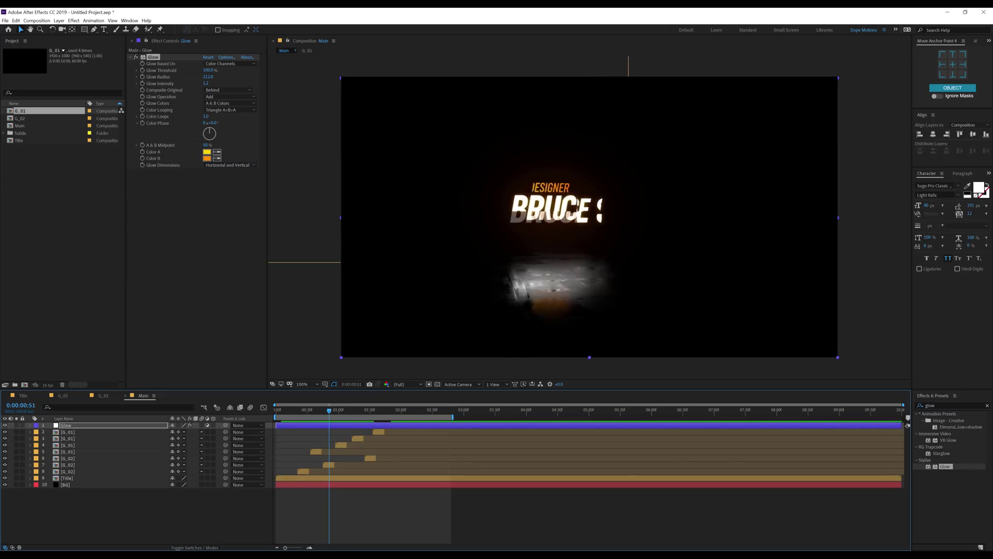